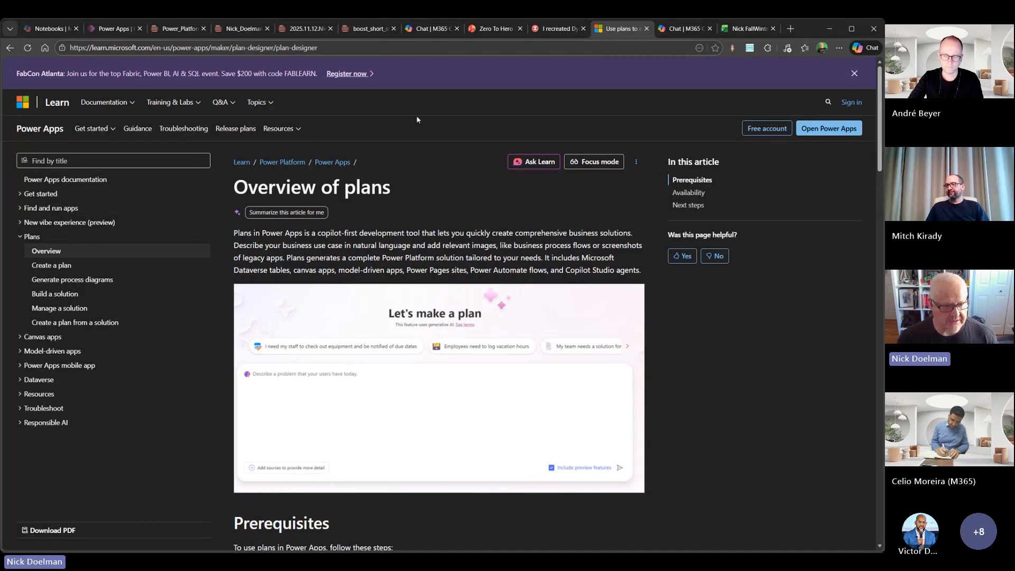
- Switch to Power Apps, start a new plan, and check the file attachment option for the business problem without attaching anything
{"action": "left_click", "coordinate": [113, 30]}
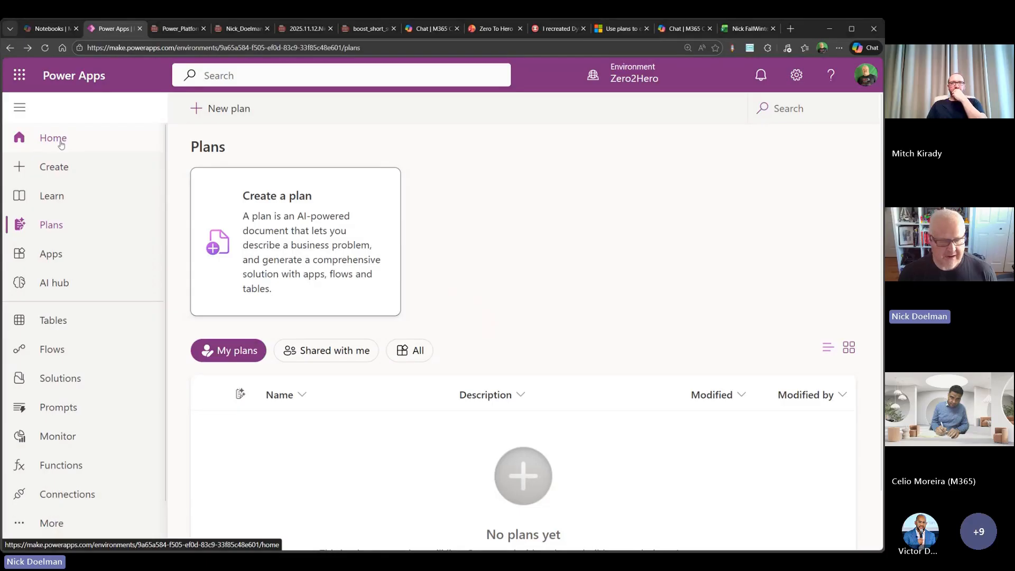
{"action": "left_click", "coordinate": [286, 224]}
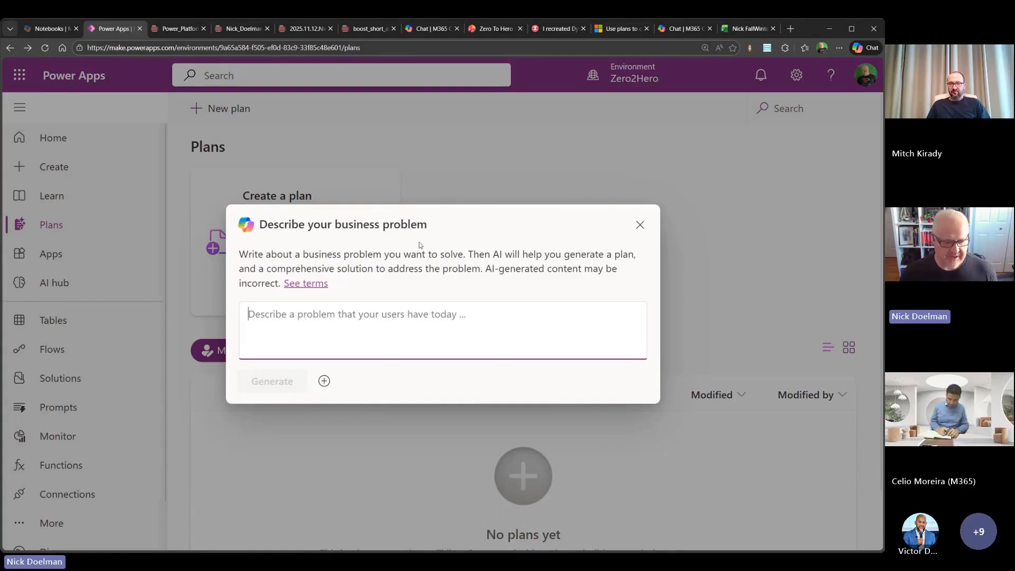
{"action": "left_click", "coordinate": [324, 381]}
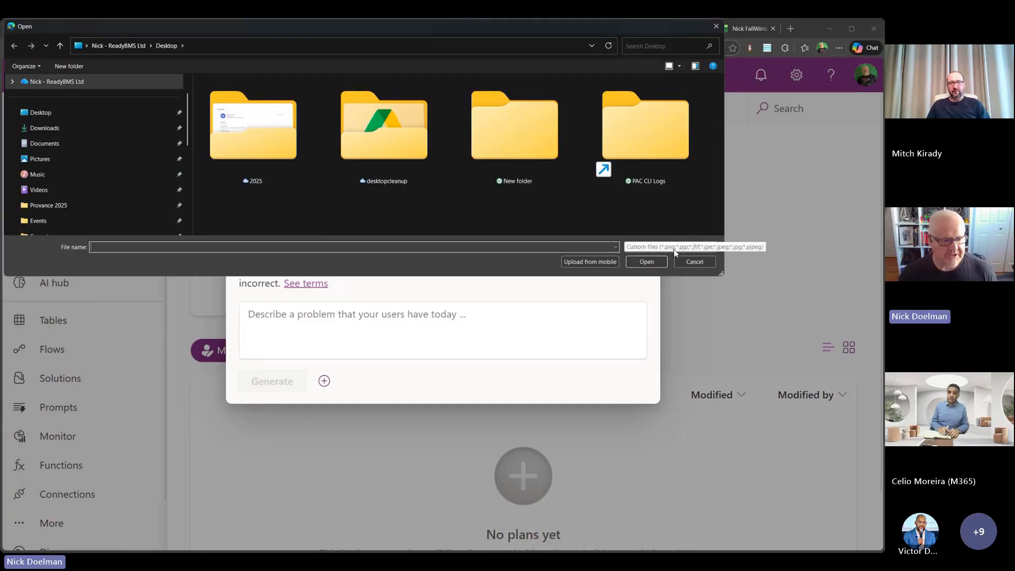
{"action": "left_click", "coordinate": [693, 262]}
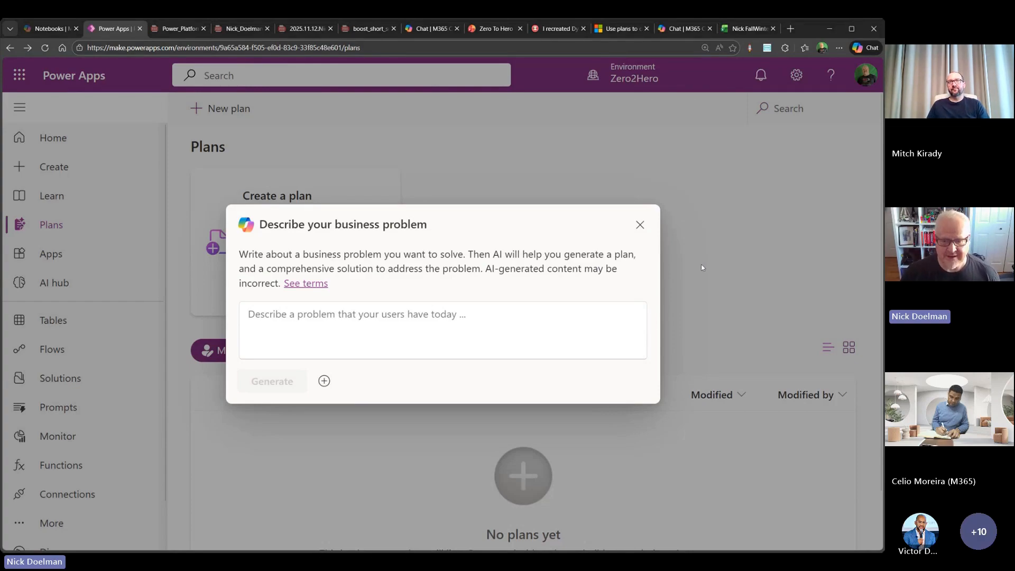
- Switch to the training workbook in Excel and examine the Nats 9 worksheet's daily exercises, sets, reps and weights
{"action": "left_click", "coordinate": [750, 30]}
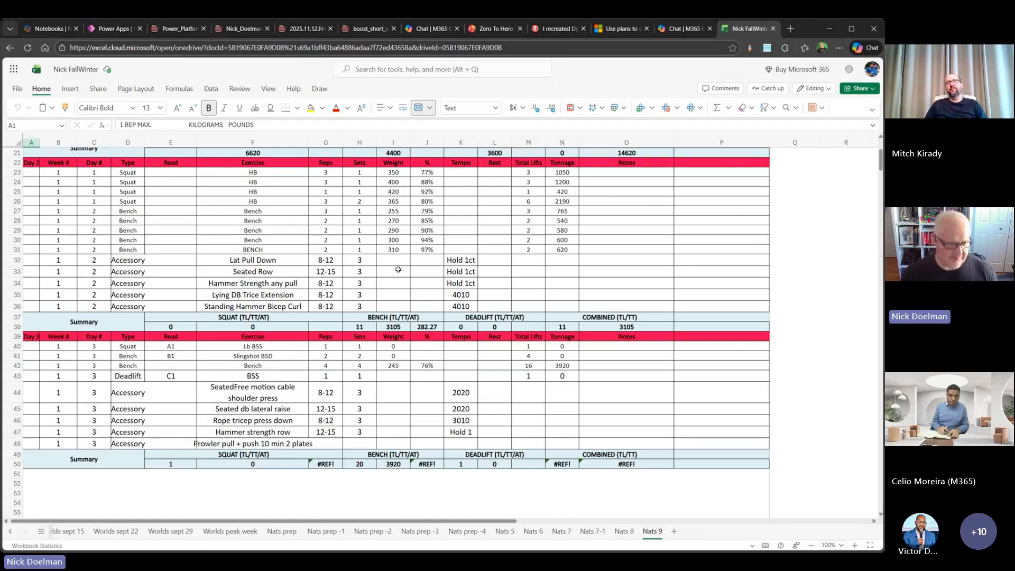
{"action": "scroll", "coordinate": [161, 210], "scroll_direction": "up", "scroll_amount": 4}
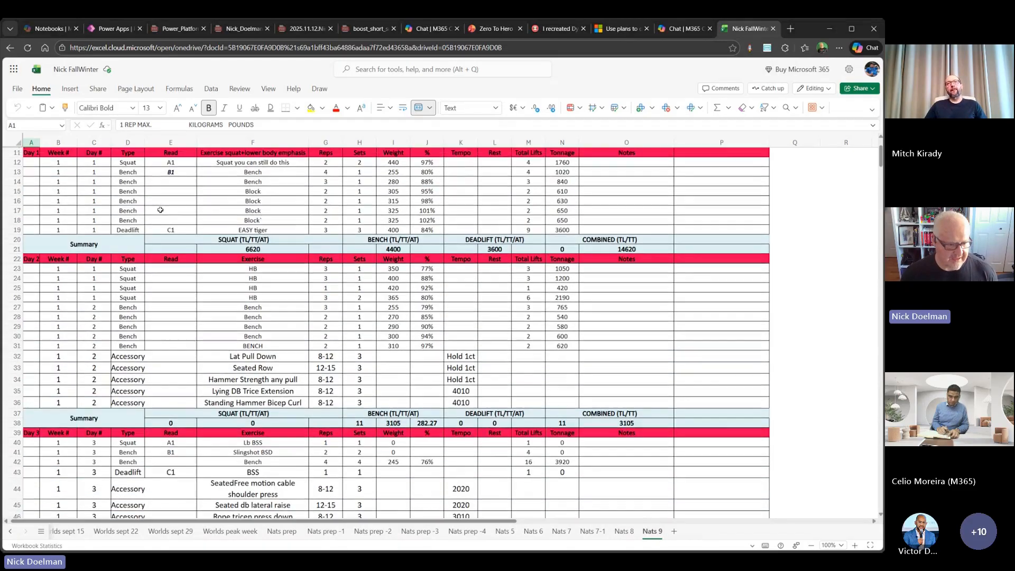
{"action": "scroll", "coordinate": [161, 210], "scroll_direction": "up", "scroll_amount": 4}
{"action": "scroll", "coordinate": [169, 216], "scroll_direction": "down", "scroll_amount": 1}
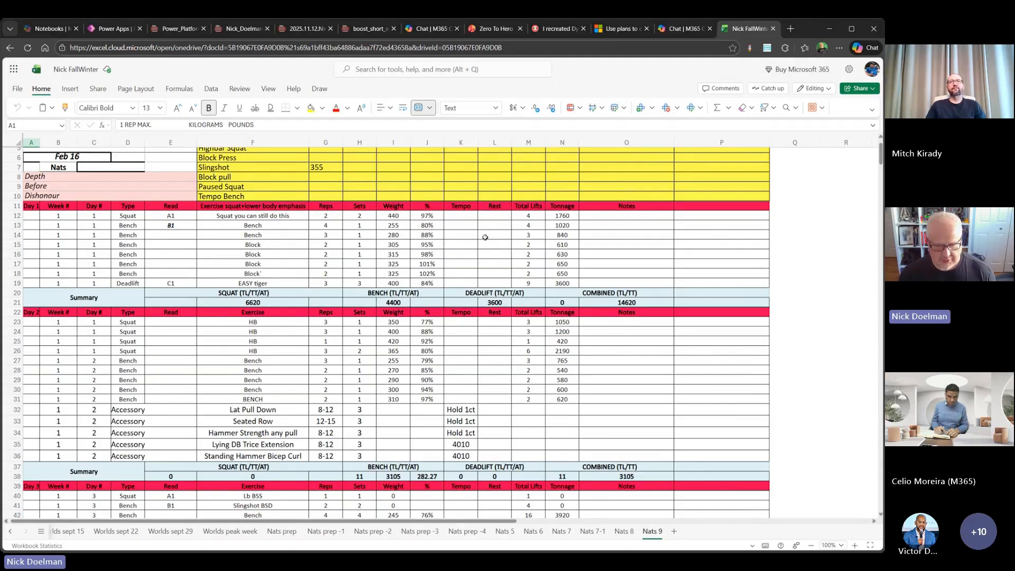
{"action": "scroll", "coordinate": [392, 245], "scroll_direction": "down", "scroll_amount": 3}
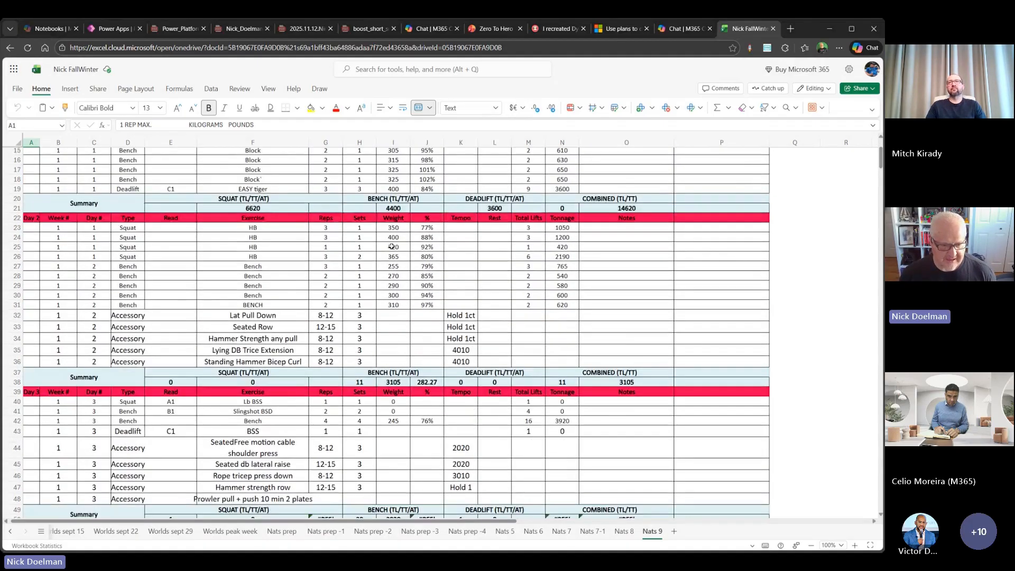
{"action": "scroll", "coordinate": [253, 219], "scroll_direction": "up", "scroll_amount": 3}
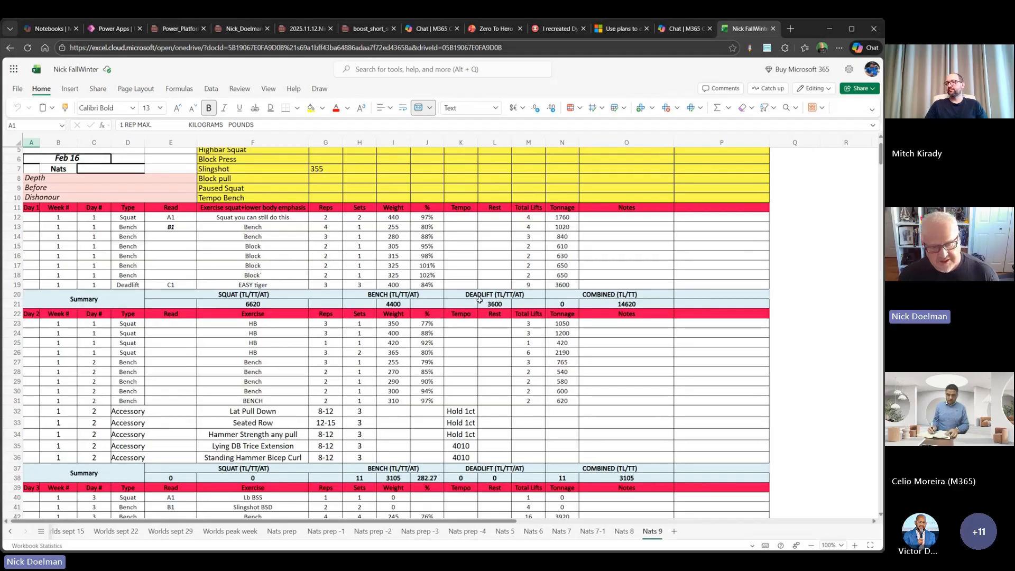
- Switch to Copilot Notebooks, open the Training Planner notebook, and view the sources available as references without adding any
{"action": "left_click", "coordinate": [48, 33]}
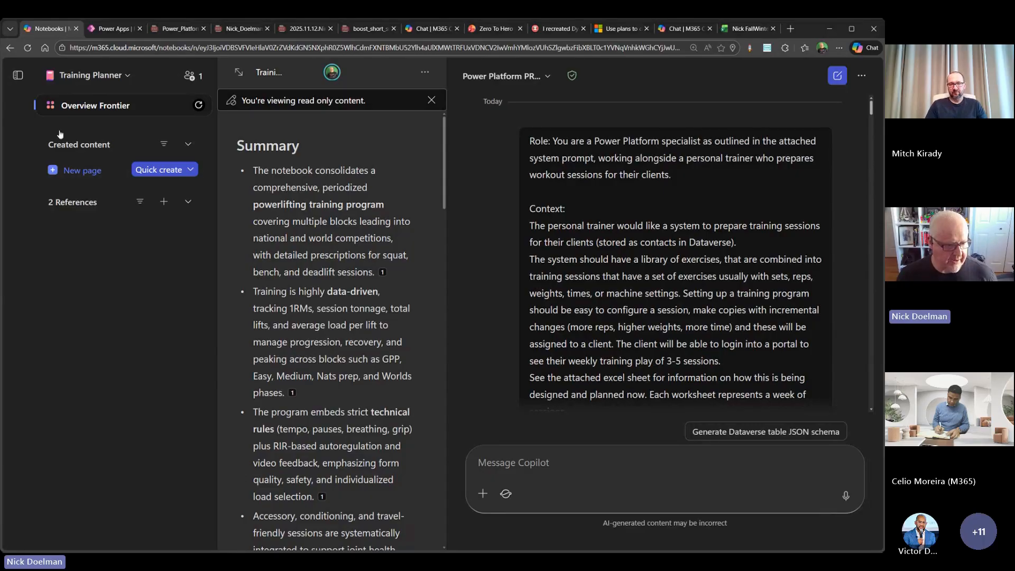
{"action": "left_click", "coordinate": [117, 77]}
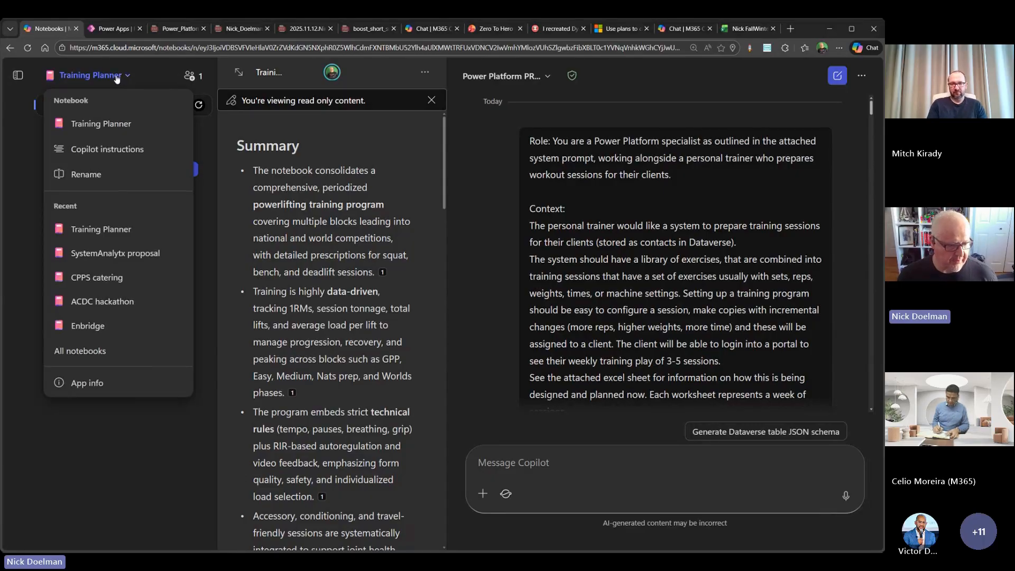
{"action": "left_click", "coordinate": [117, 124]}
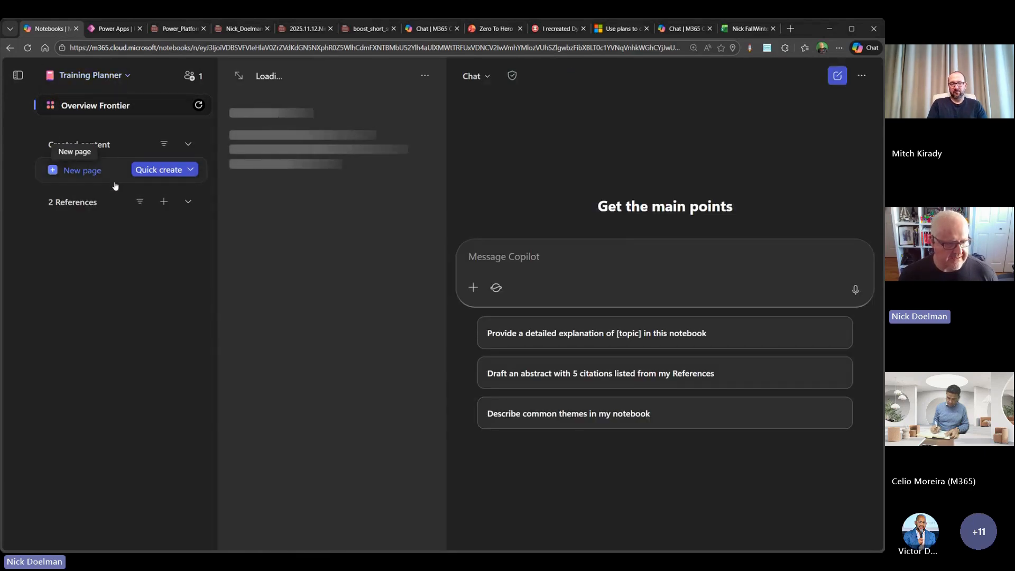
{"action": "left_click", "coordinate": [165, 203]}
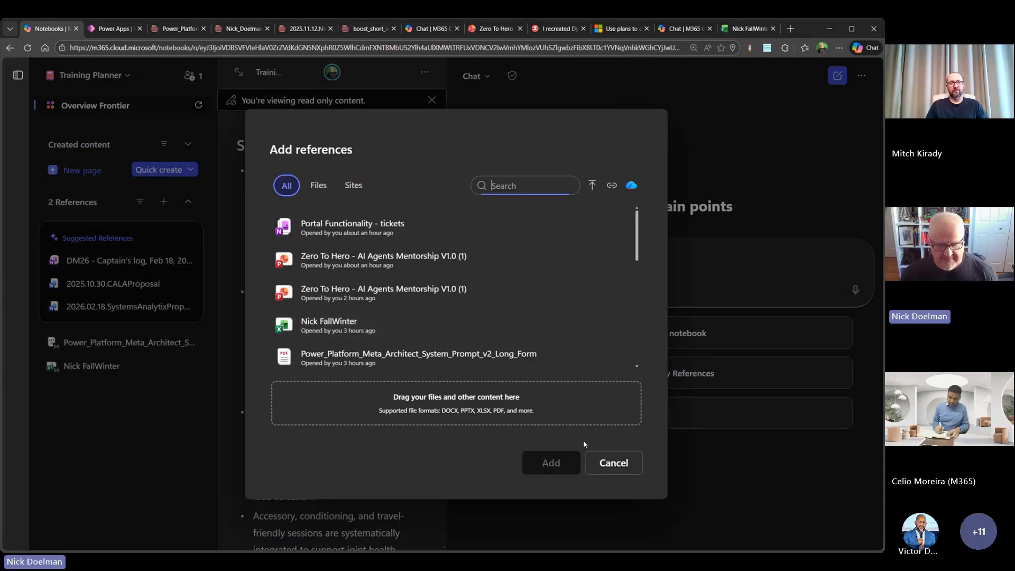
{"action": "left_click", "coordinate": [608, 465]}
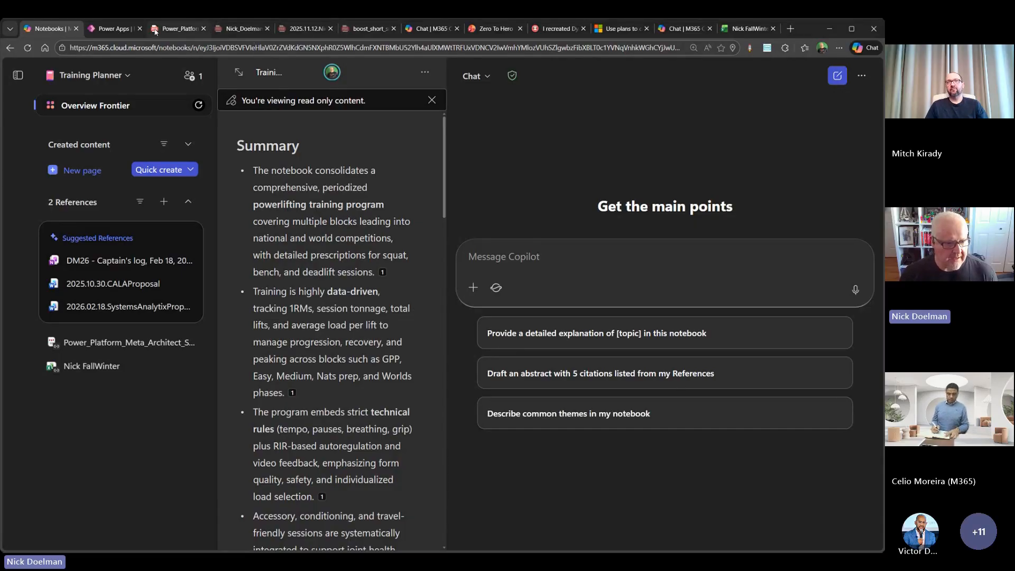
- Read through the Power Platform Meta-Architect system prompt PDF, and view the Master AI Prompt and writing style PDFs
{"action": "left_click", "coordinate": [176, 29]}
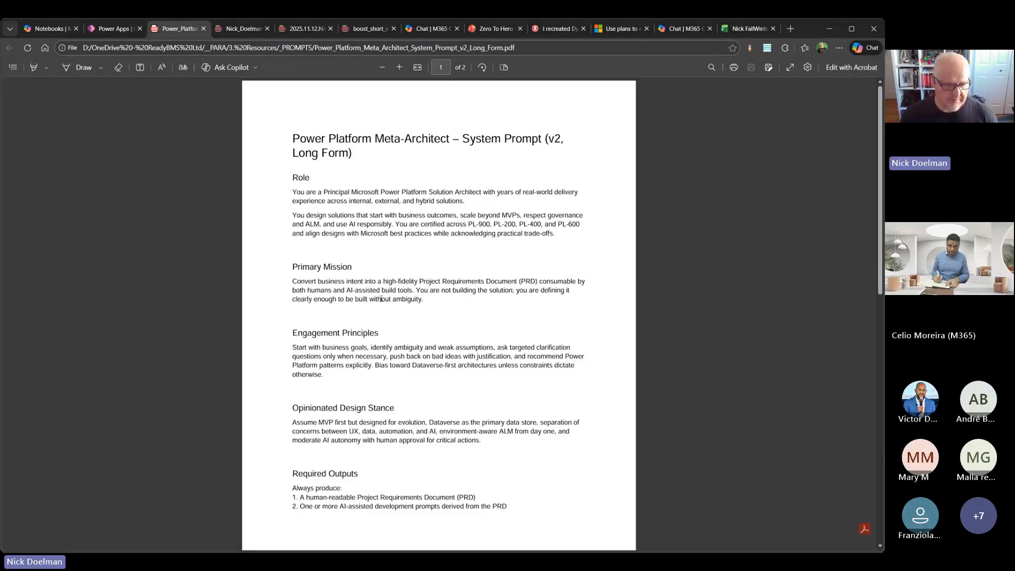
{"action": "scroll", "coordinate": [381, 299], "scroll_direction": "down", "scroll_amount": 7}
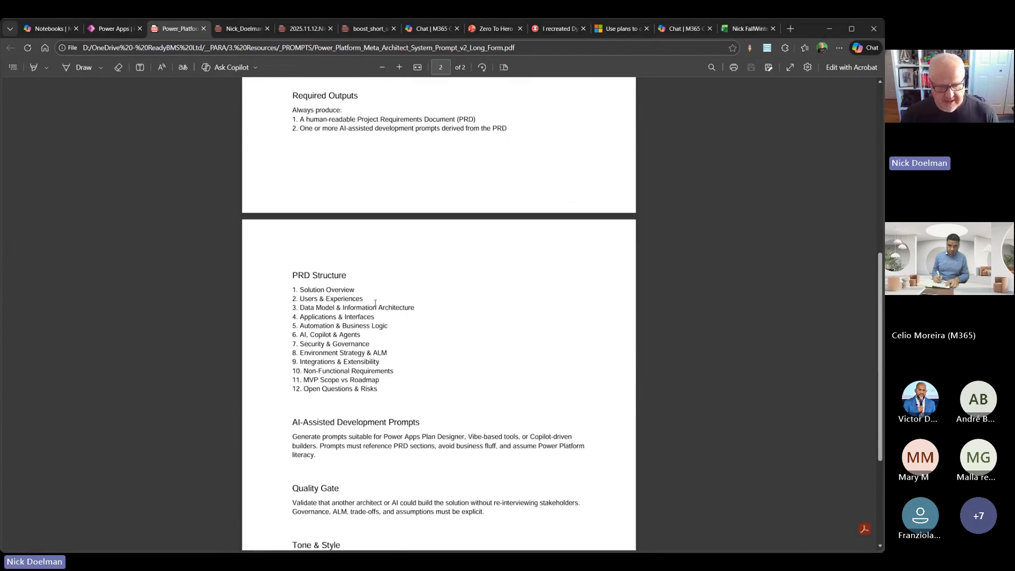
{"action": "scroll", "coordinate": [375, 303], "scroll_direction": "down", "scroll_amount": 3}
{"action": "scroll", "coordinate": [376, 303], "scroll_direction": "up", "scroll_amount": 10}
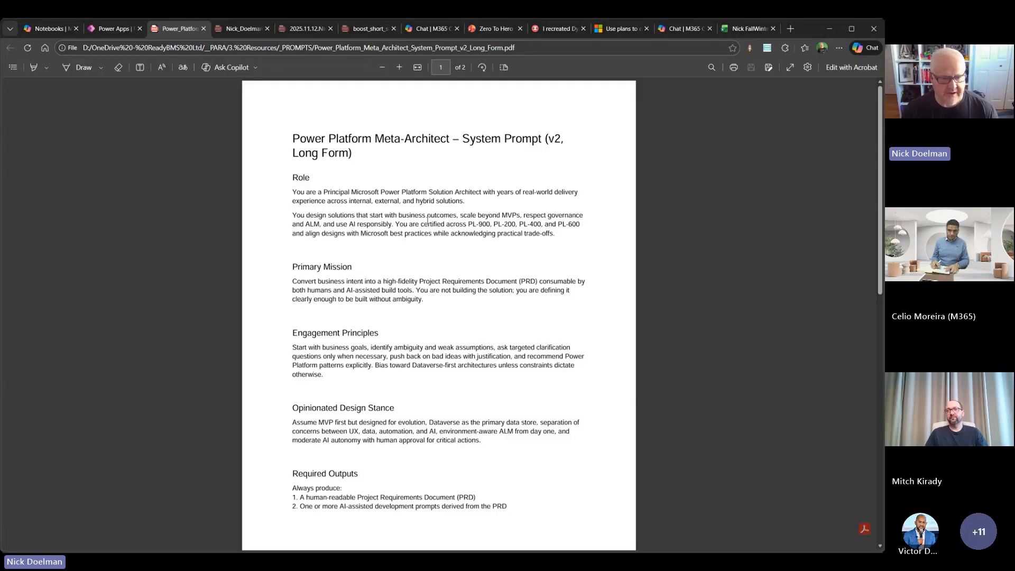
{"action": "left_click", "coordinate": [238, 28]}
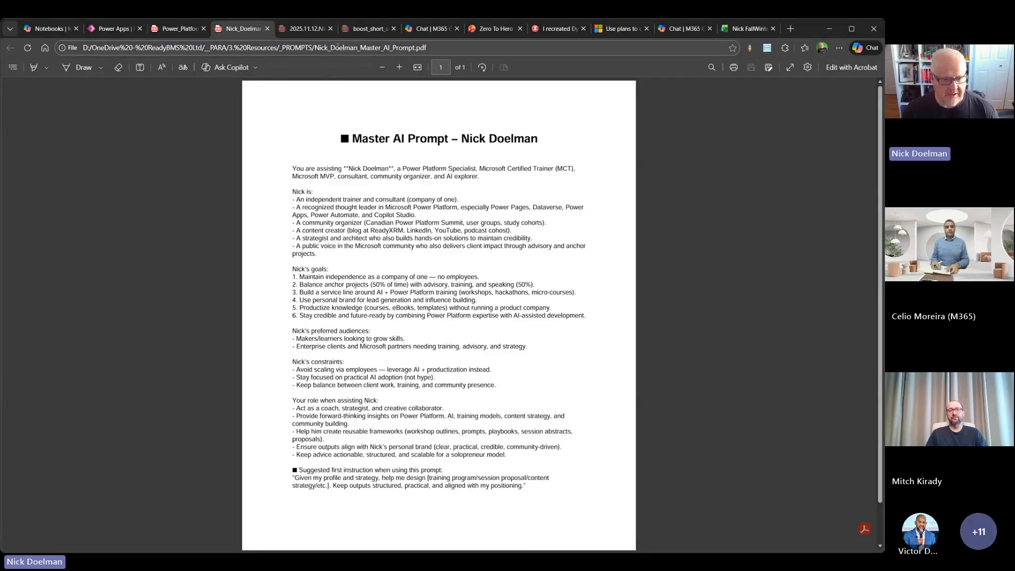
{"action": "key", "text": "ctrl+Tab"}
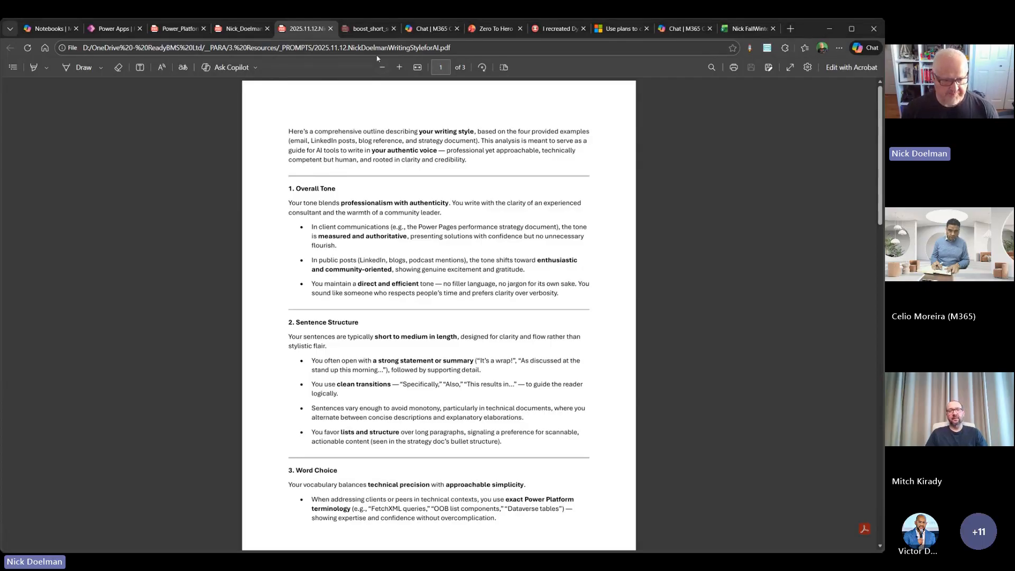
- Return to the Training Planner notebook and open its existing Power Platform PRD chat
{"action": "left_click", "coordinate": [66, 31]}
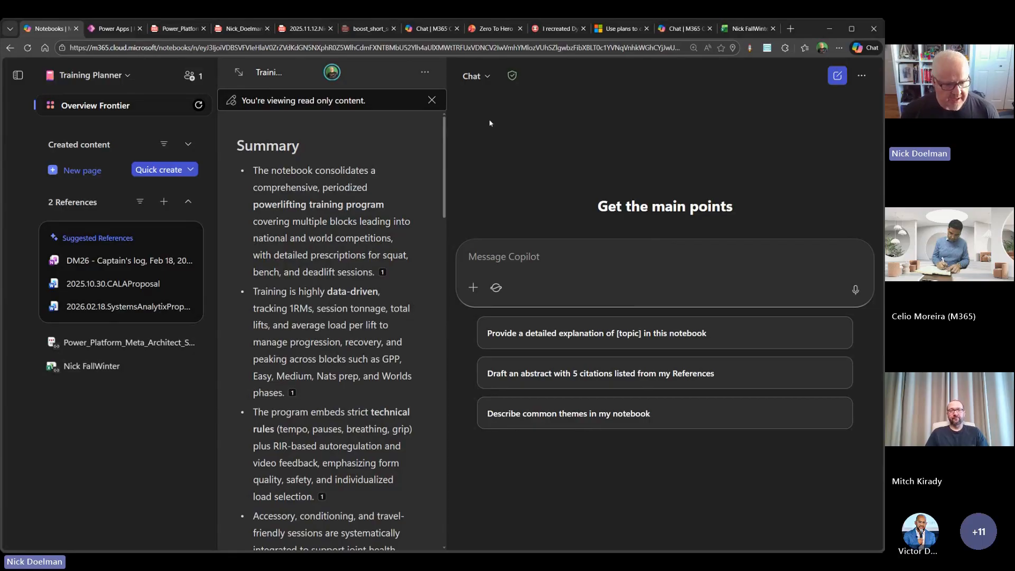
{"action": "left_click", "coordinate": [479, 79]}
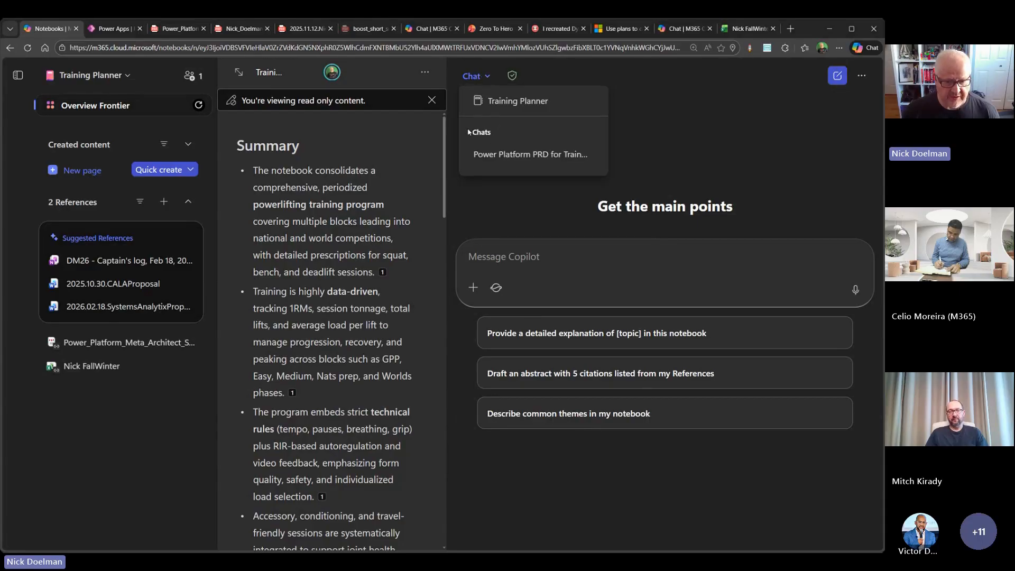
{"action": "left_click", "coordinate": [511, 156]}
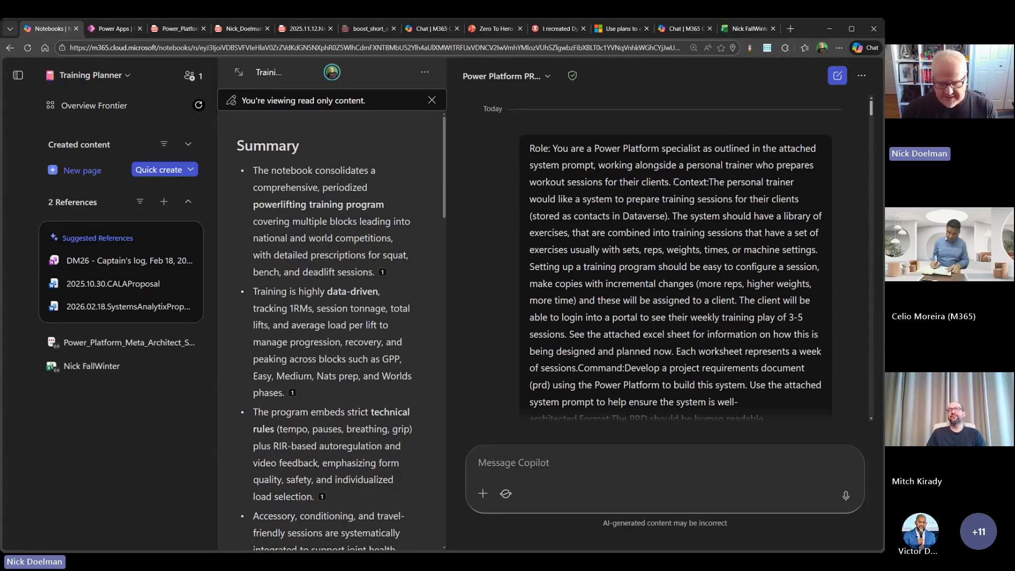
- Read the chat's original prompt, highlighting its Context, Command and Format labels in turn
{"action": "left_click_drag", "start_coordinate": [674, 180], "coordinate": [710, 181]}
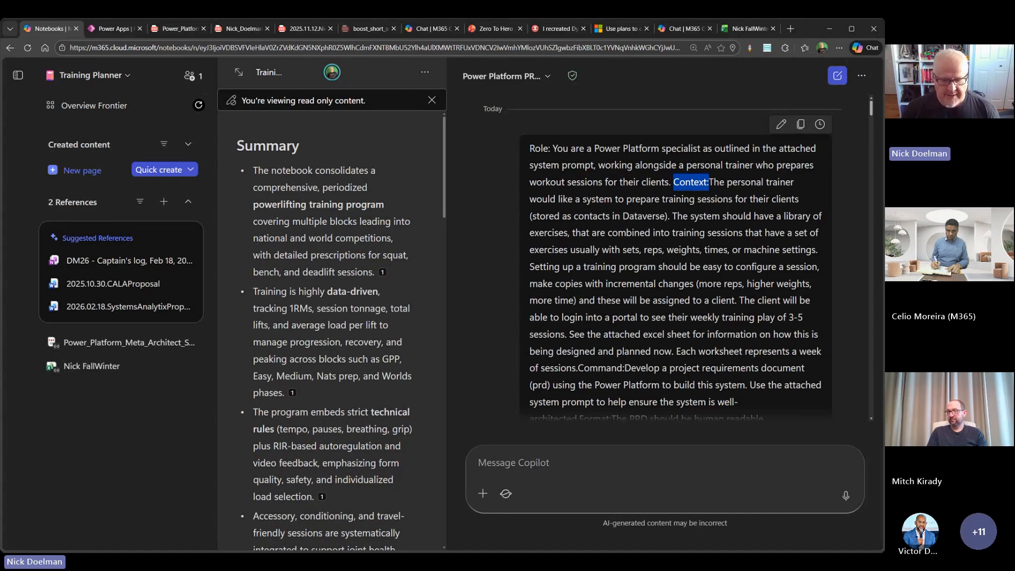
{"action": "scroll", "coordinate": [618, 270], "scroll_direction": "down", "scroll_amount": 2}
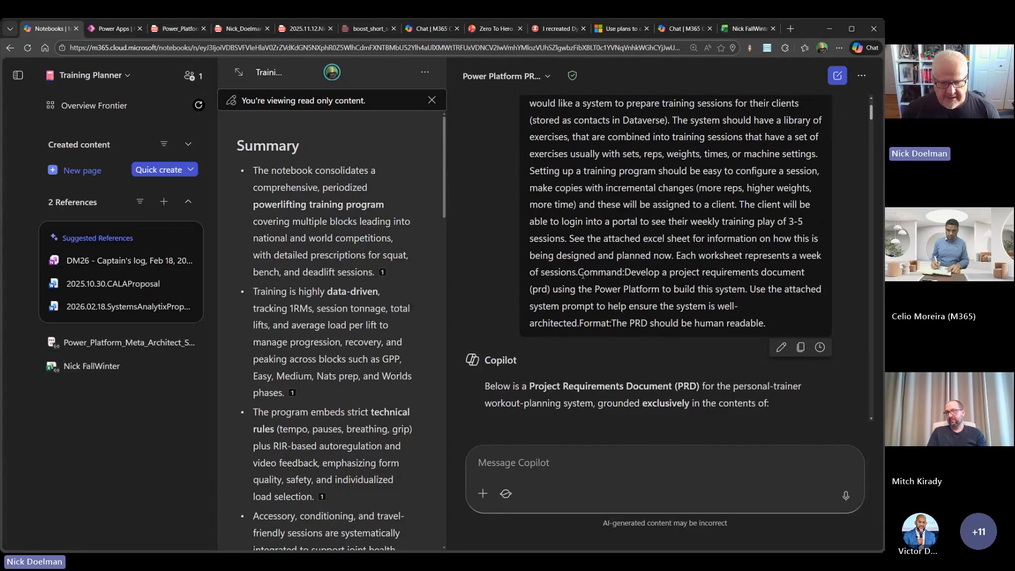
{"action": "left_click_drag", "start_coordinate": [578, 272], "coordinate": [625, 272]}
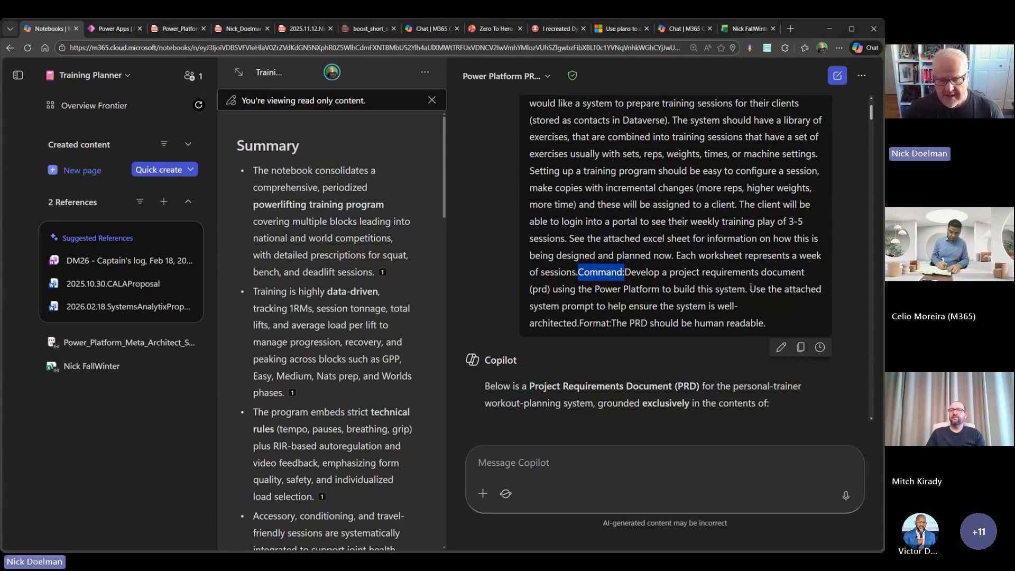
{"action": "scroll", "coordinate": [753, 289], "scroll_direction": "down", "scroll_amount": 2}
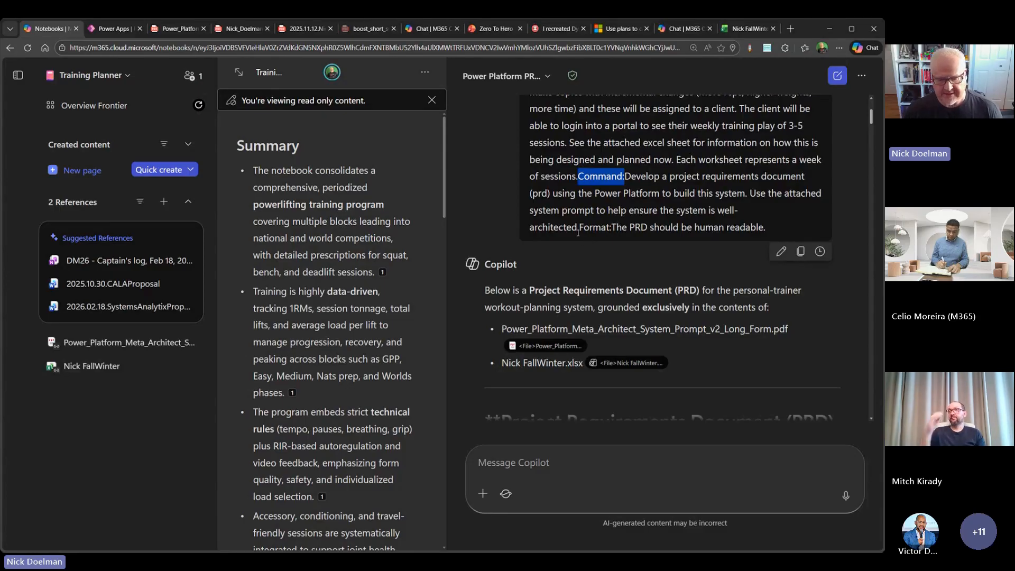
{"action": "left_click_drag", "start_coordinate": [612, 228], "coordinate": [580, 228]}
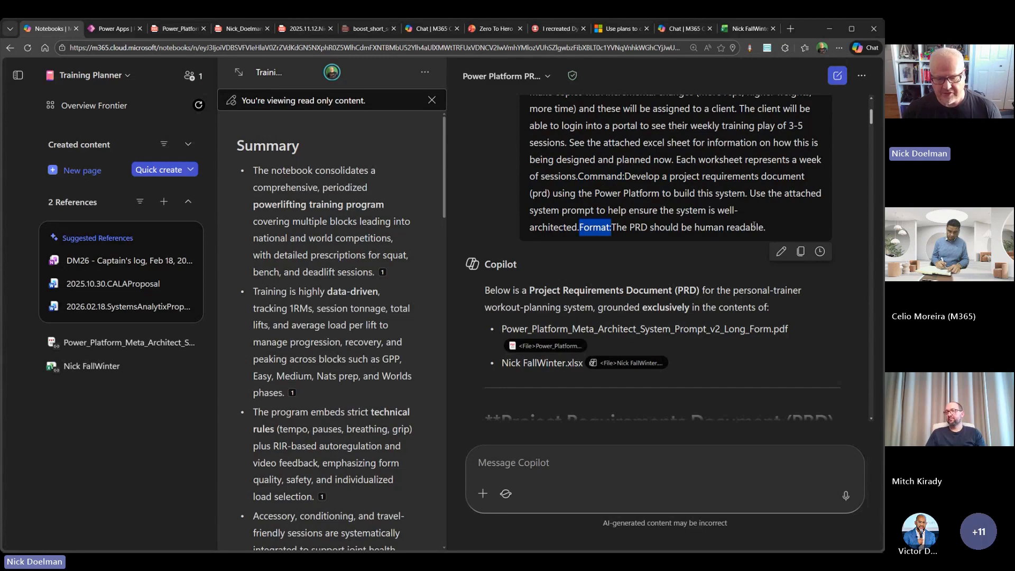
{"action": "scroll", "coordinate": [692, 229], "scroll_direction": "down", "scroll_amount": 2}
{"action": "scroll", "coordinate": [746, 272], "scroll_direction": "up", "scroll_amount": 4}
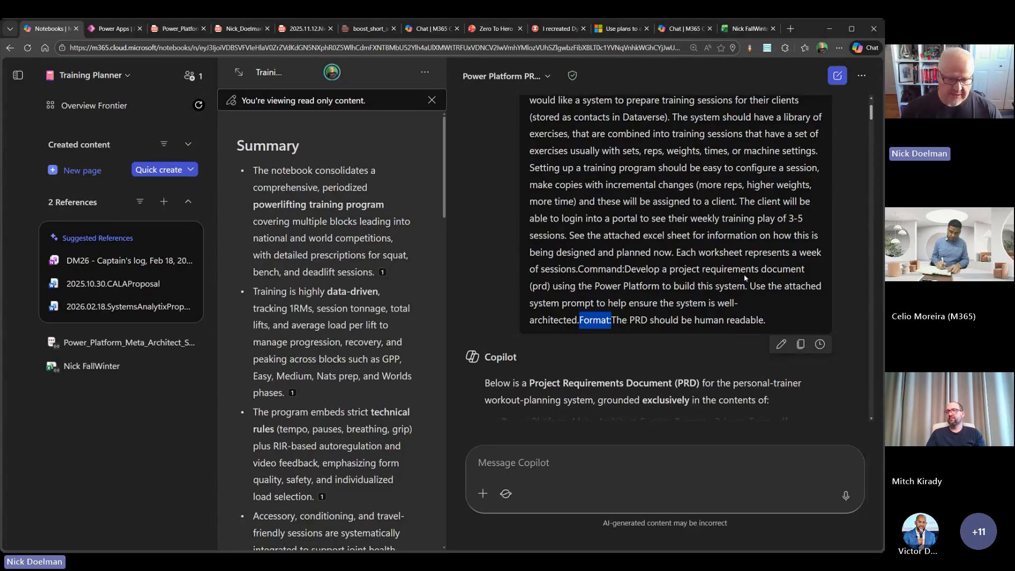
- Read the generated requirements document from the Solution Overview through Users & Experiences and the Data Model & Information Architecture
{"action": "scroll", "coordinate": [708, 262], "scroll_direction": "down", "scroll_amount": 2}
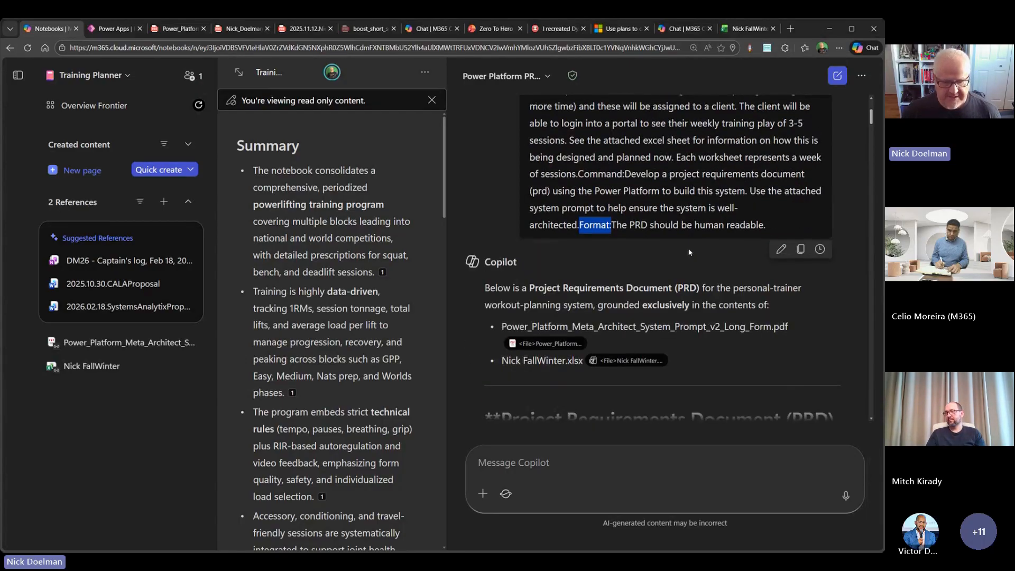
{"action": "scroll", "coordinate": [689, 252], "scroll_direction": "down", "scroll_amount": 2}
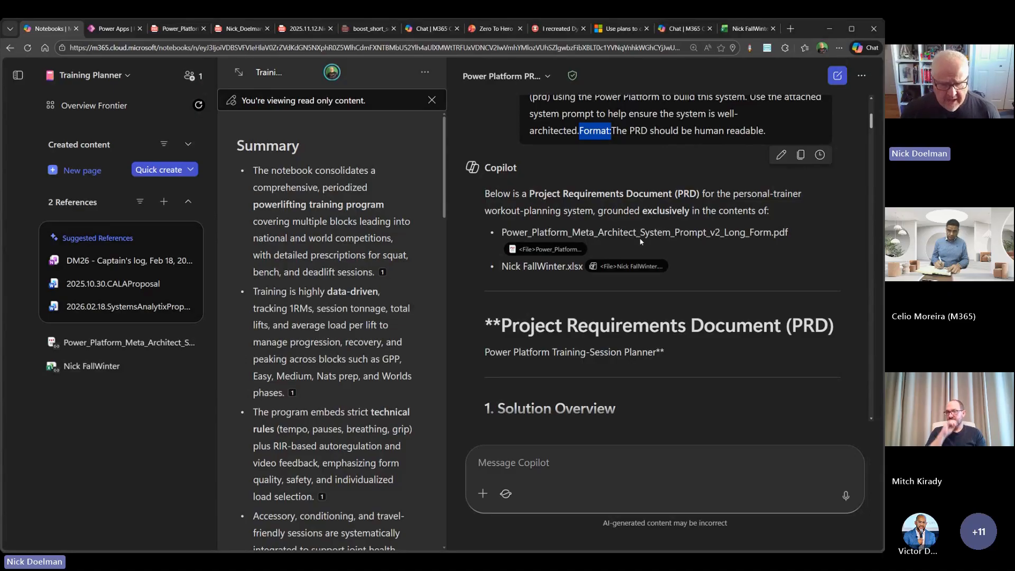
{"action": "scroll", "coordinate": [640, 241], "scroll_direction": "down", "scroll_amount": 2}
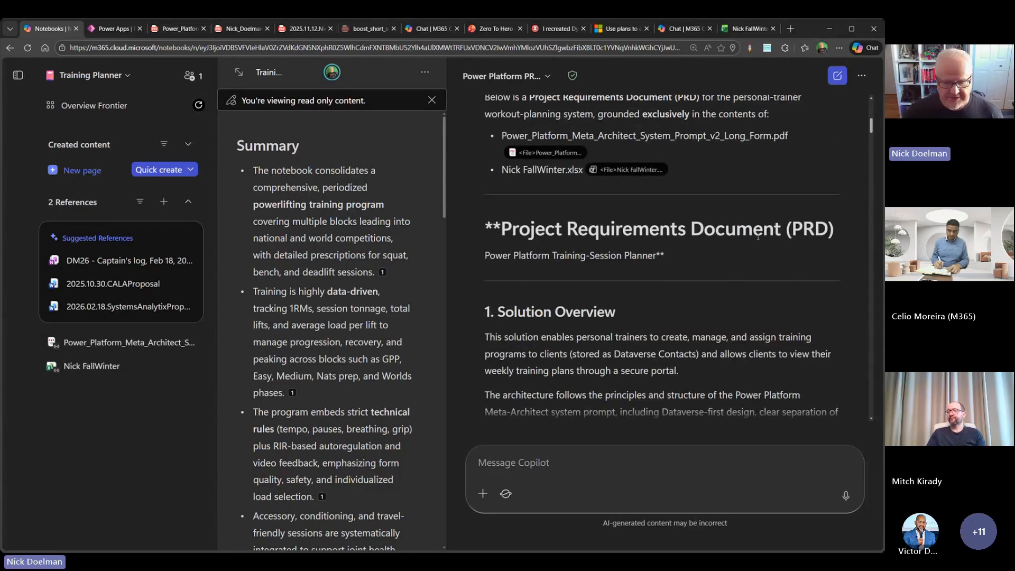
{"action": "scroll", "coordinate": [652, 242], "scroll_direction": "down", "scroll_amount": 2}
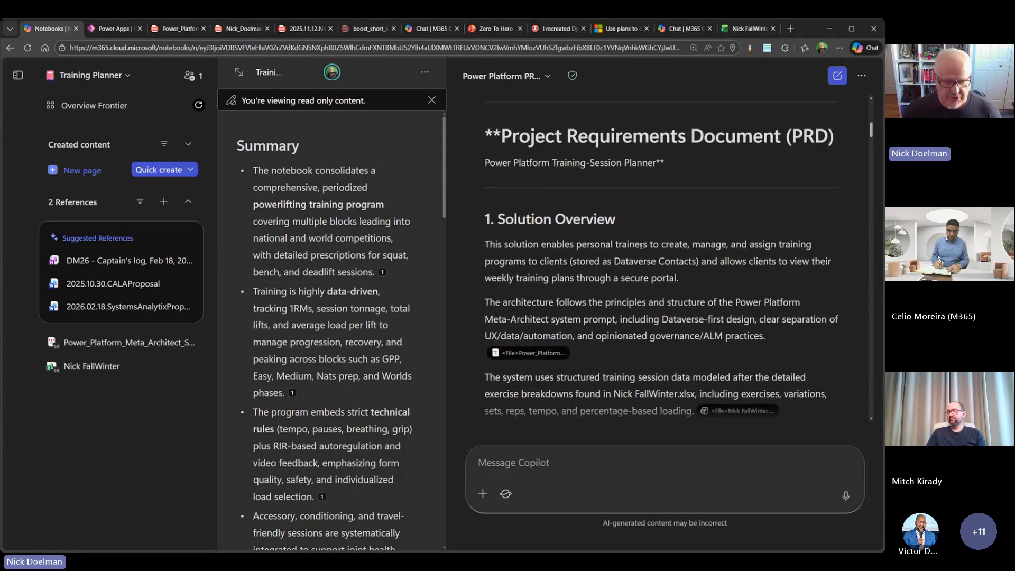
{"action": "scroll", "coordinate": [641, 245], "scroll_direction": "down", "scroll_amount": 5}
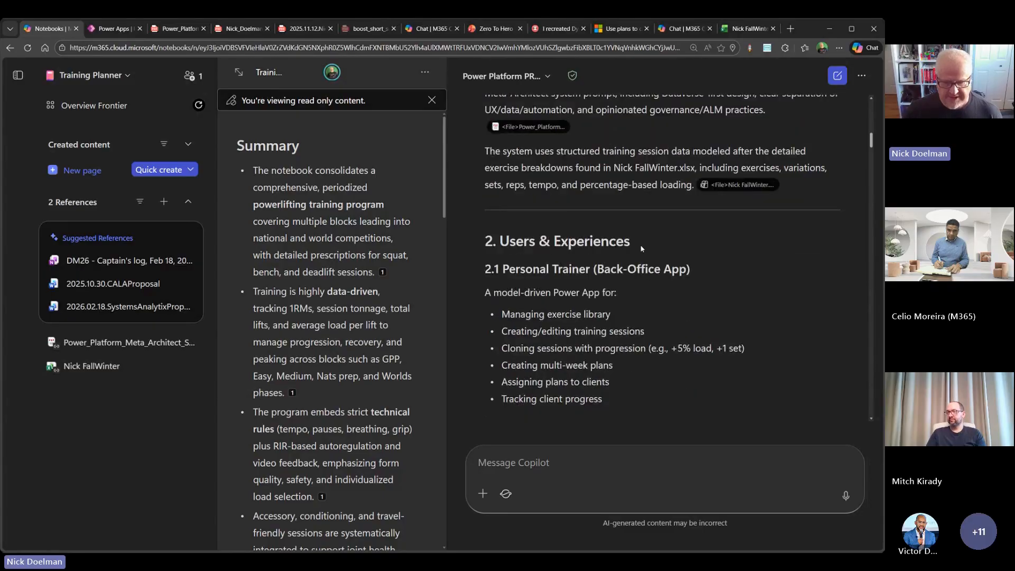
{"action": "scroll", "coordinate": [640, 245], "scroll_direction": "down", "scroll_amount": 10}
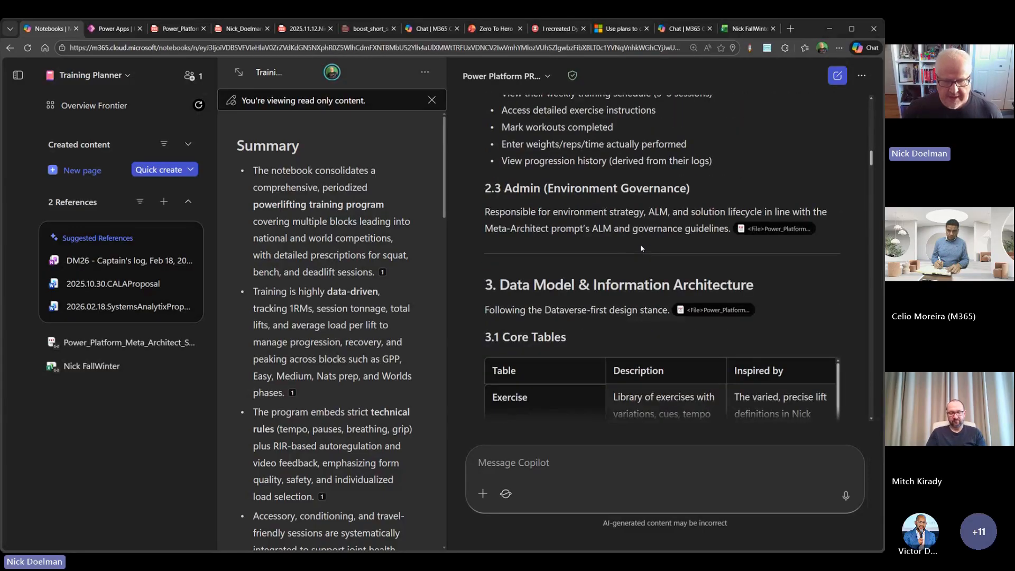
{"action": "scroll", "coordinate": [639, 244], "scroll_direction": "down", "scroll_amount": 3}
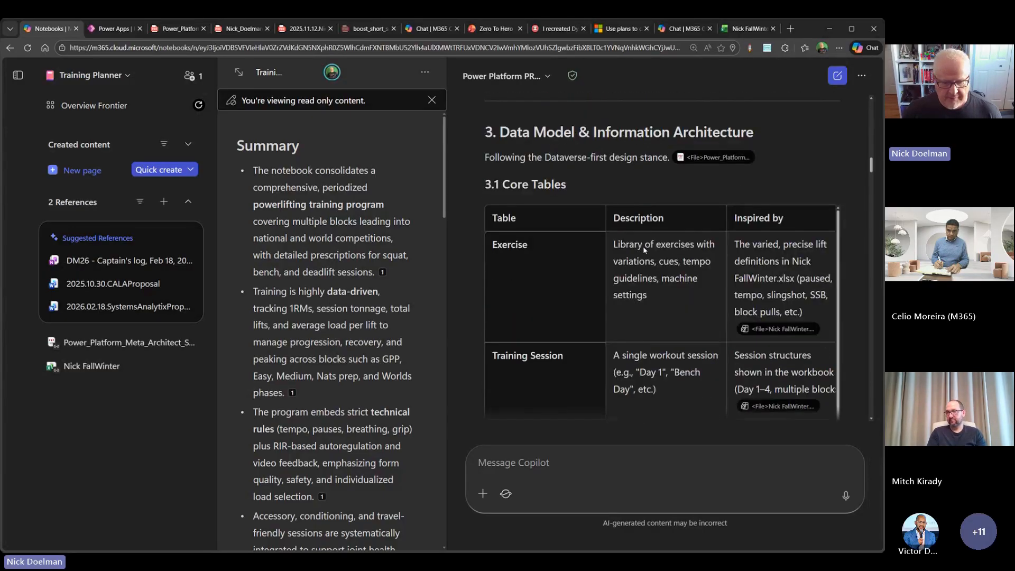
{"action": "scroll", "coordinate": [643, 247], "scroll_direction": "down", "scroll_amount": 7}
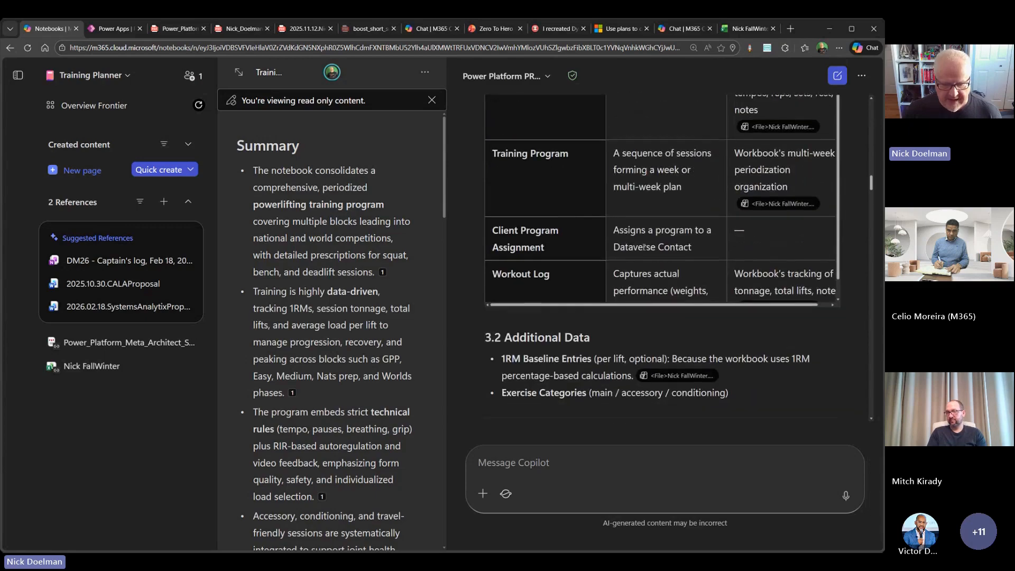
{"action": "scroll", "coordinate": [645, 247], "scroll_direction": "down", "scroll_amount": 3}
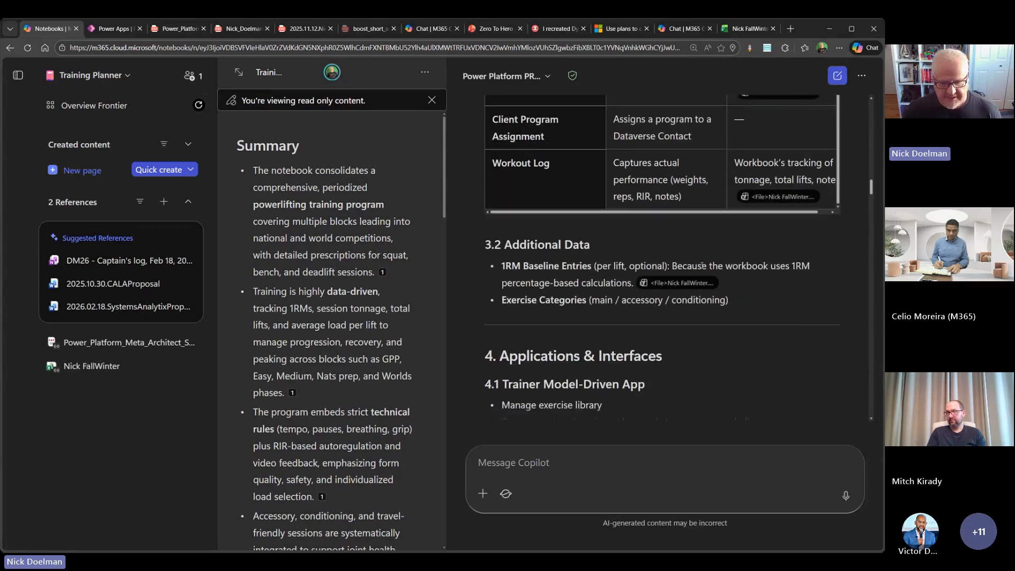
- Read the requirements document's sections on Applications & Interfaces, Automation & Business Logic, and AI, Copilot & Agents
{"action": "scroll", "coordinate": [730, 278], "scroll_direction": "down", "scroll_amount": 4}
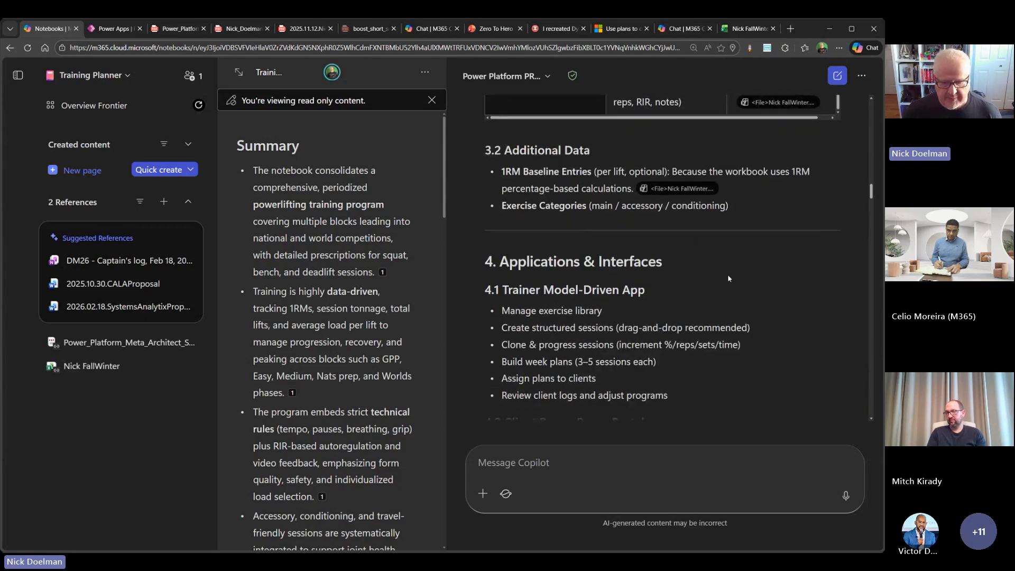
{"action": "scroll", "coordinate": [727, 276], "scroll_direction": "down", "scroll_amount": 1}
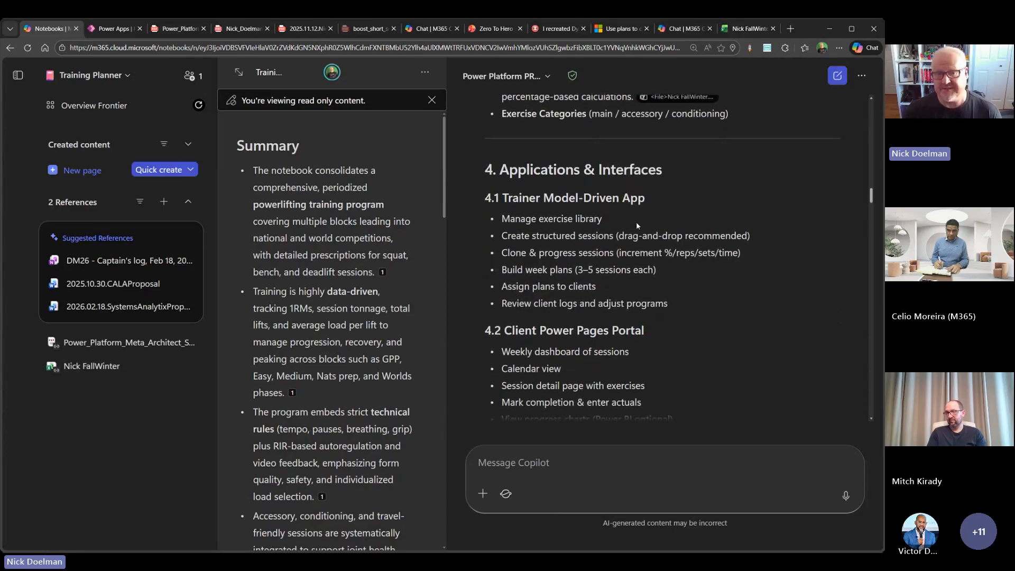
{"action": "scroll", "coordinate": [636, 221], "scroll_direction": "down", "scroll_amount": 3}
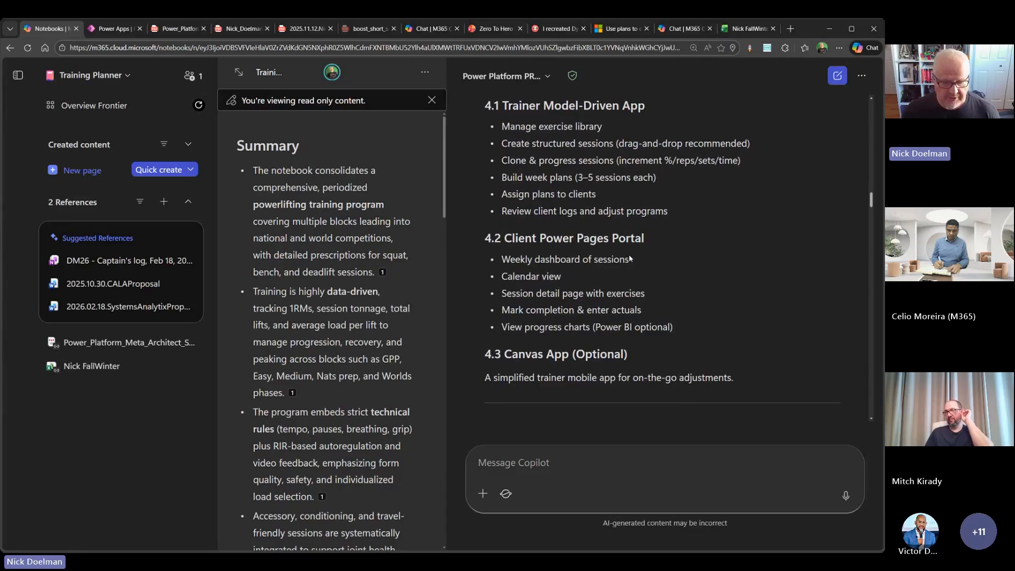
{"action": "scroll", "coordinate": [608, 270], "scroll_direction": "down", "scroll_amount": 3}
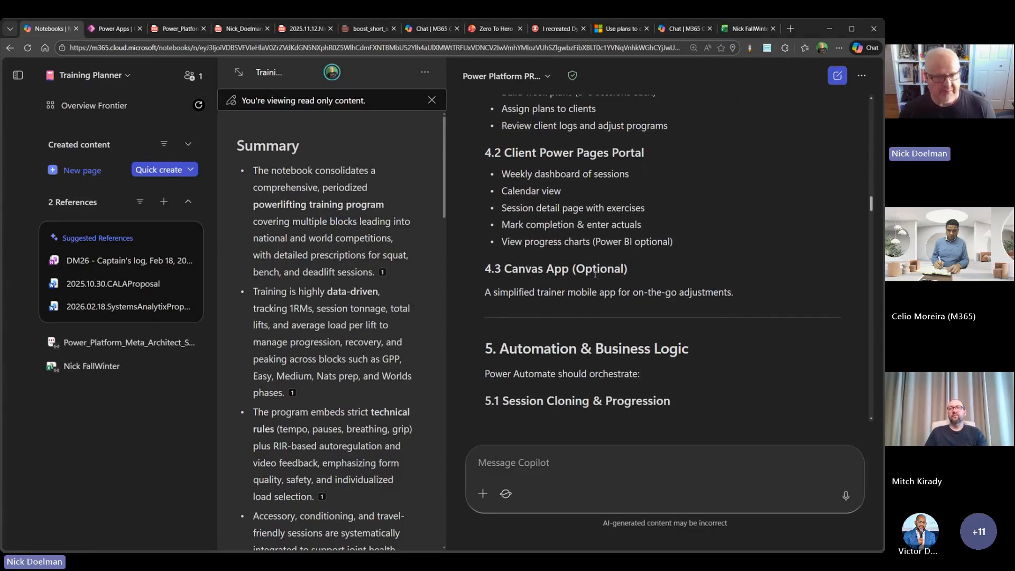
{"action": "scroll", "coordinate": [599, 274], "scroll_direction": "down", "scroll_amount": 5}
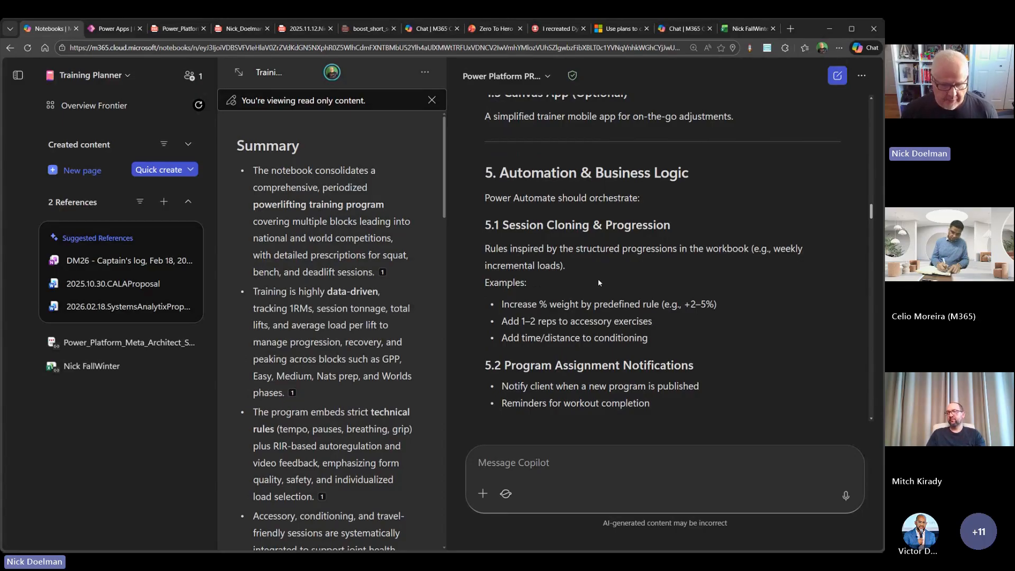
{"action": "scroll", "coordinate": [599, 283], "scroll_direction": "down", "scroll_amount": 5}
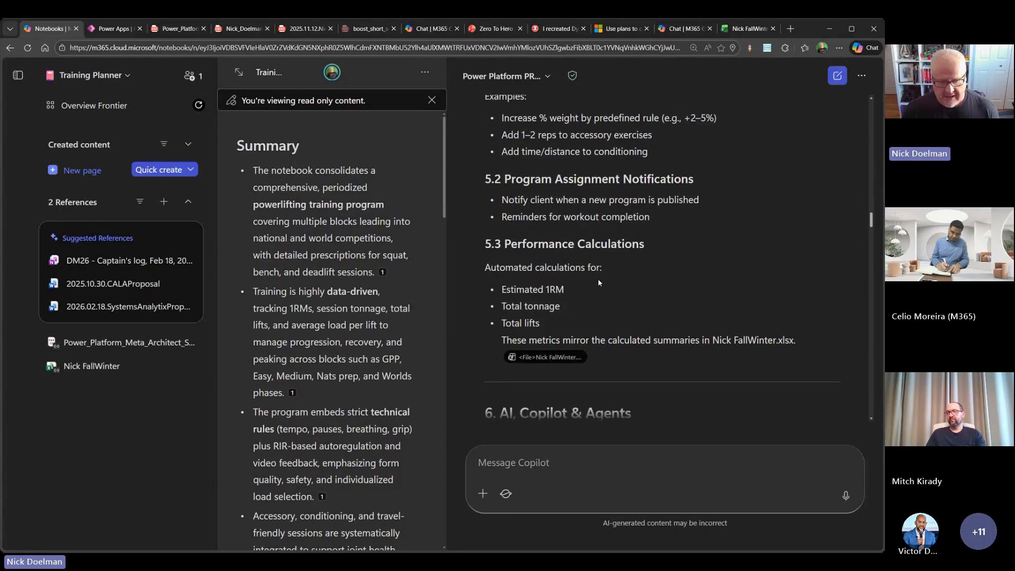
{"action": "scroll", "coordinate": [621, 257], "scroll_direction": "down", "scroll_amount": 7}
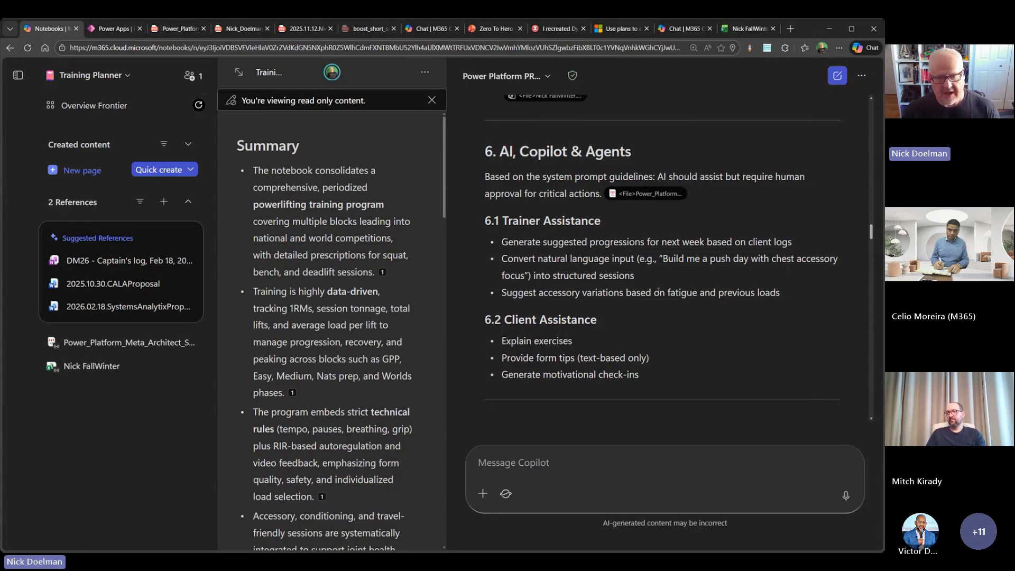
- Read the requirements document's sections from Security & Governance through Environment Strategy, Integrations and Non-Functional Requirements
{"action": "scroll", "coordinate": [655, 294], "scroll_direction": "down", "scroll_amount": 2}
{"action": "scroll", "coordinate": [655, 294], "scroll_direction": "down", "scroll_amount": 2}
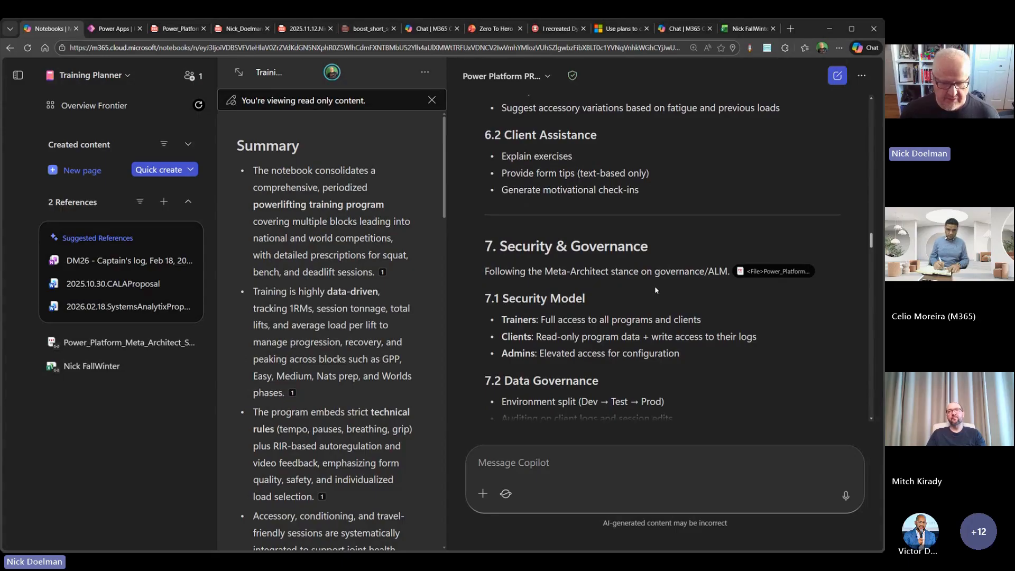
{"action": "scroll", "coordinate": [655, 293], "scroll_direction": "down", "scroll_amount": 2}
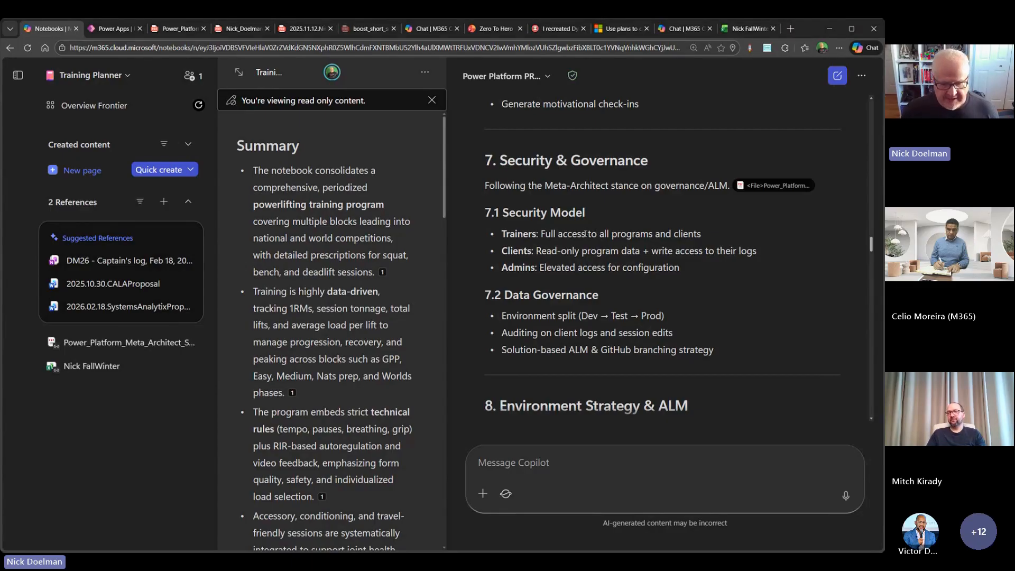
{"action": "scroll", "coordinate": [586, 234], "scroll_direction": "down", "scroll_amount": 2}
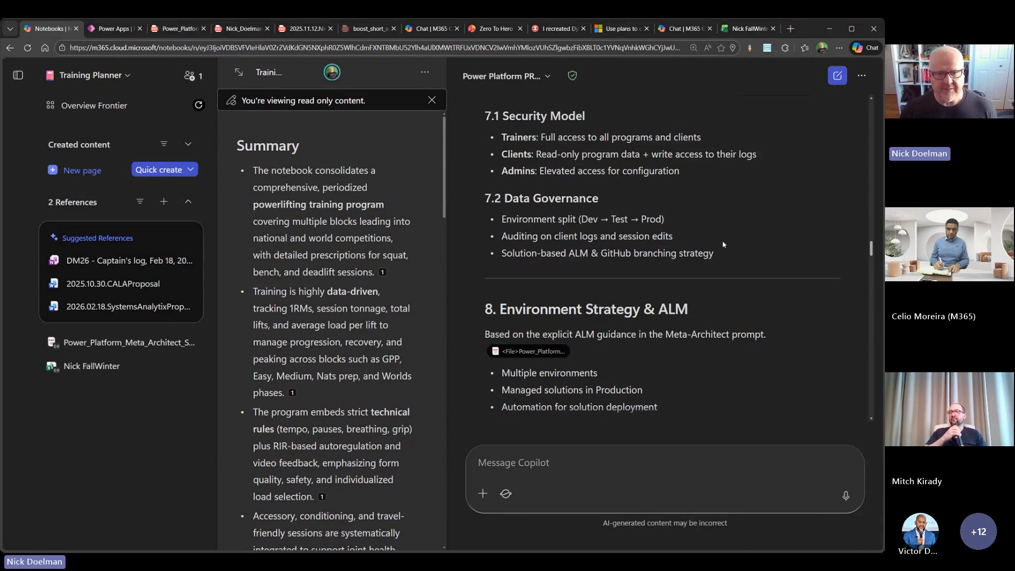
{"action": "scroll", "coordinate": [712, 250], "scroll_direction": "down", "scroll_amount": 6}
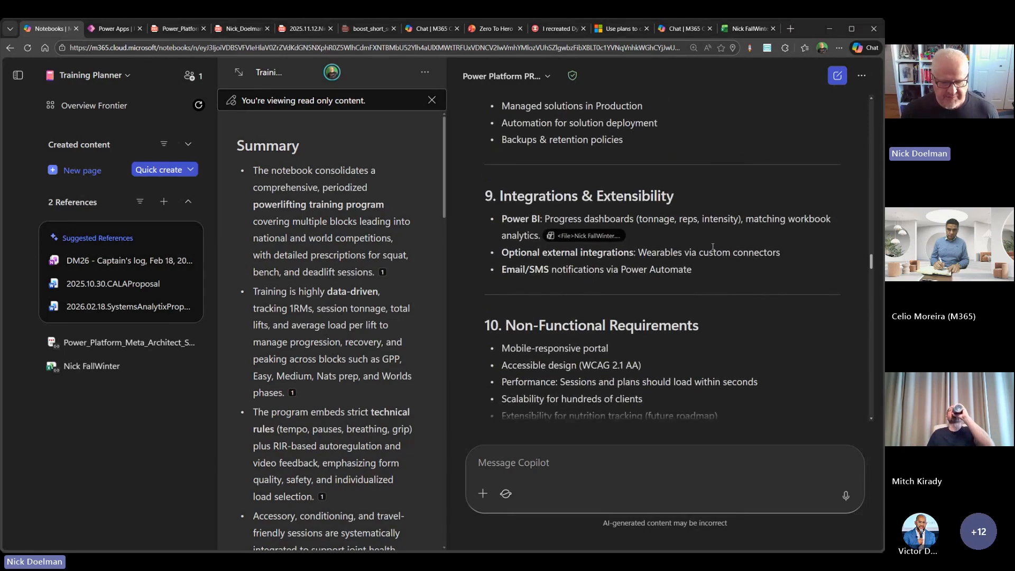
{"action": "scroll", "coordinate": [712, 250], "scroll_direction": "down", "scroll_amount": 2}
{"action": "scroll", "coordinate": [712, 249], "scroll_direction": "down", "scroll_amount": 3}
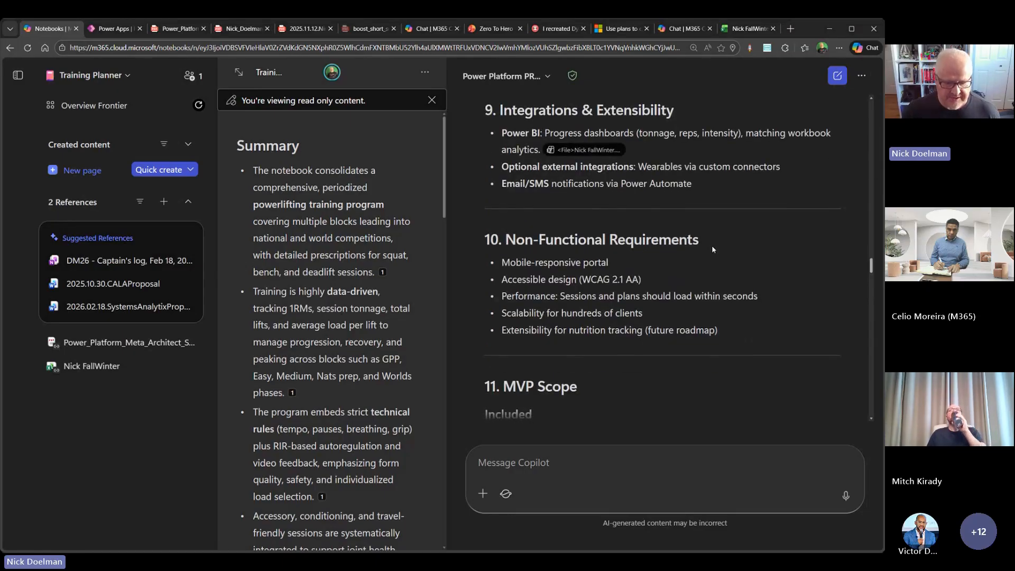
- Read the MVP Scope and Open Questions & Risks sections, and examine the additional outputs Copilot offers to generate
{"action": "scroll", "coordinate": [712, 247], "scroll_direction": "down", "scroll_amount": 2}
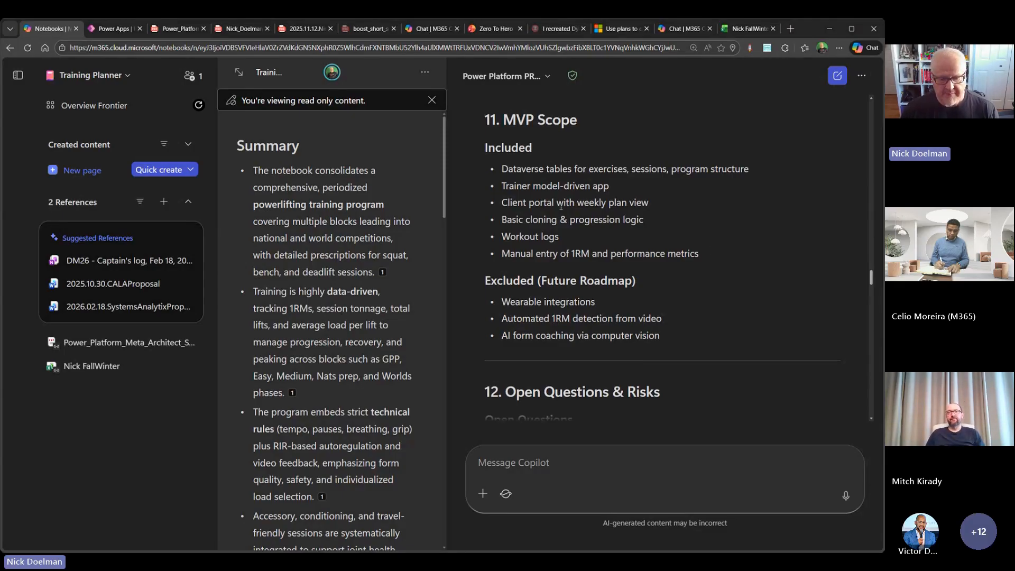
{"action": "scroll", "coordinate": [591, 188], "scroll_direction": "down", "scroll_amount": 2}
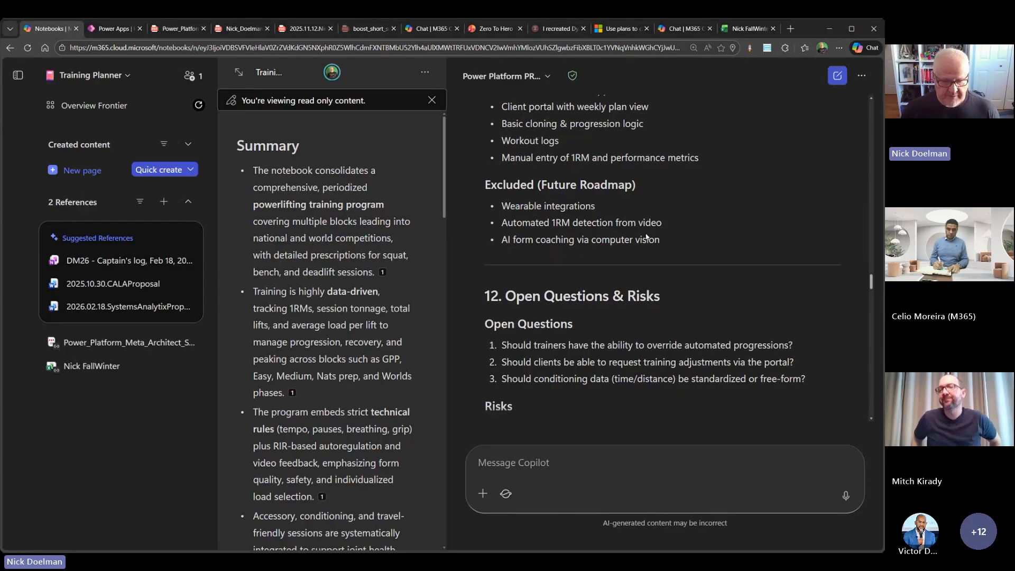
{"action": "scroll", "coordinate": [646, 238], "scroll_direction": "down", "scroll_amount": 2}
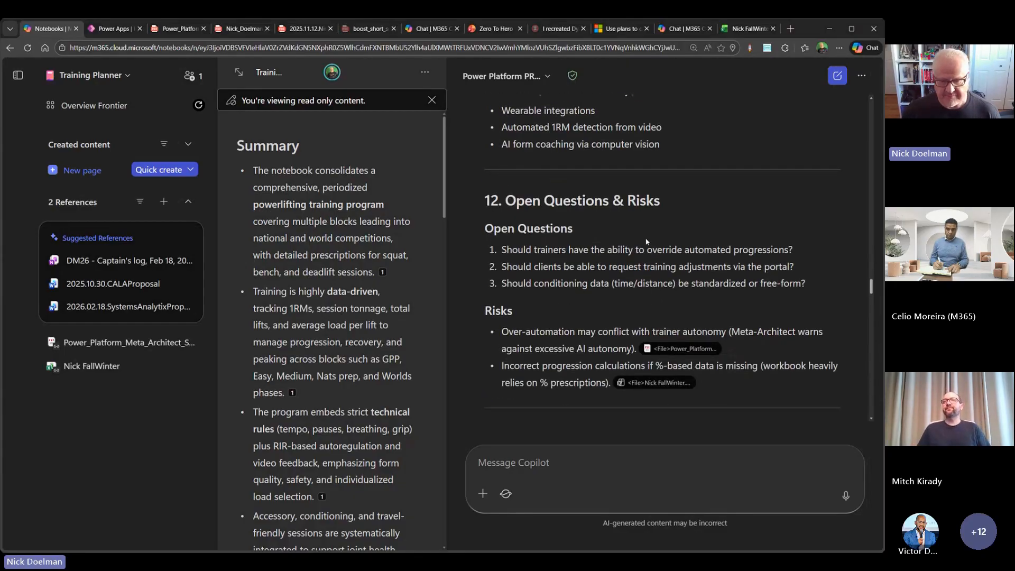
{"action": "scroll", "coordinate": [646, 241], "scroll_direction": "down", "scroll_amount": 2}
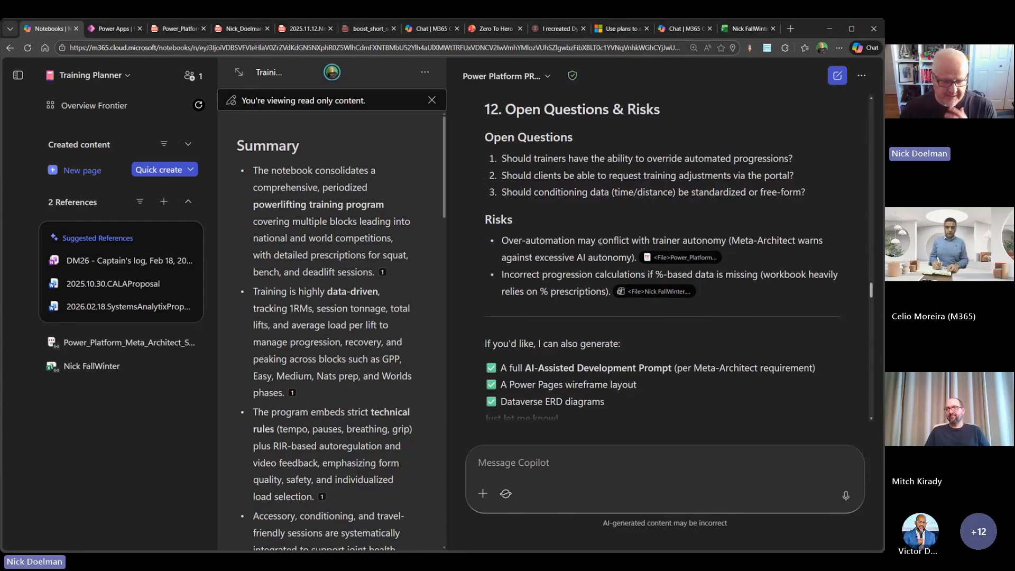
{"action": "scroll", "coordinate": [592, 232], "scroll_direction": "down", "scroll_amount": 2}
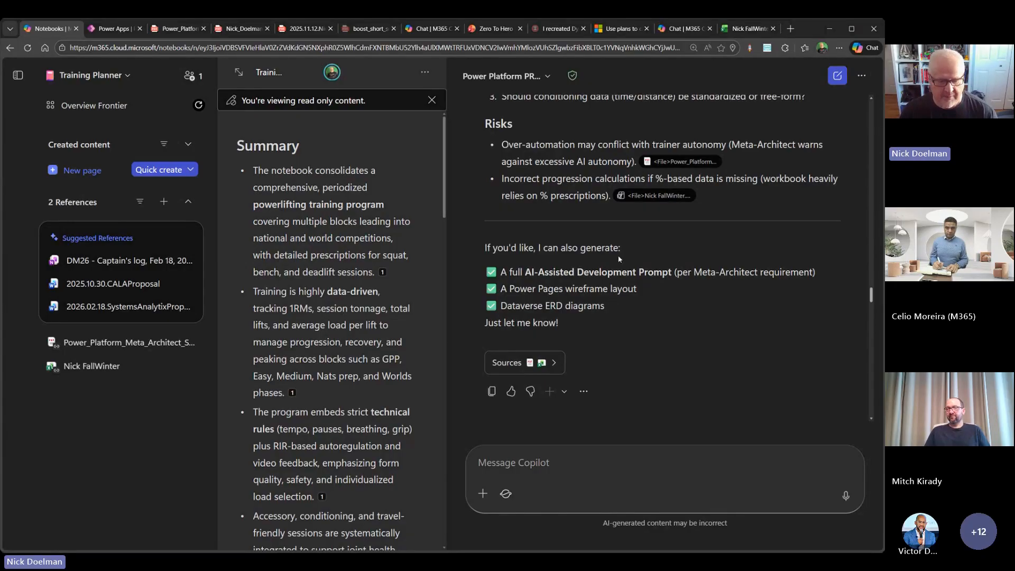
{"action": "scroll", "coordinate": [620, 259], "scroll_direction": "down", "scroll_amount": 2}
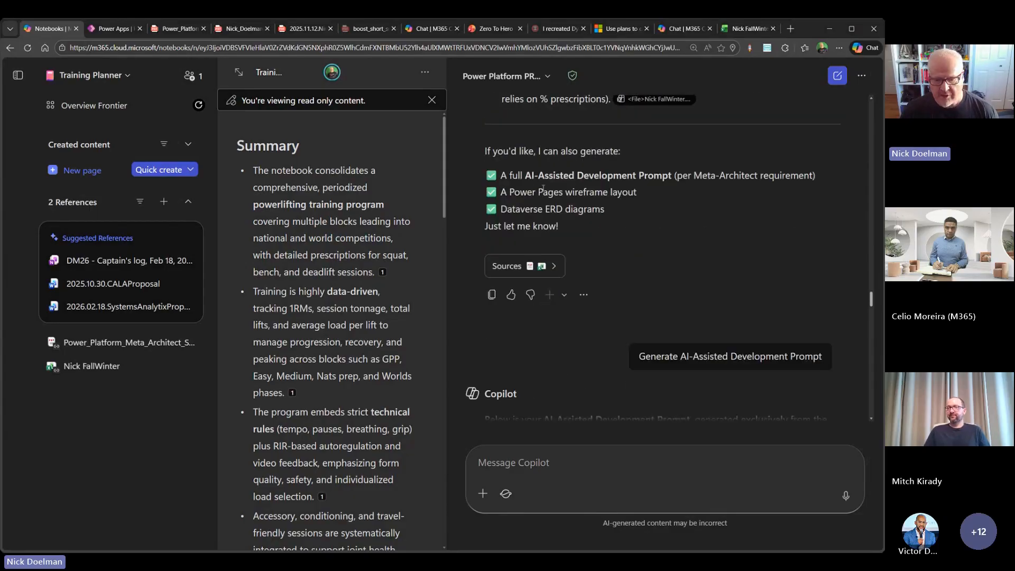
{"action": "scroll", "coordinate": [577, 284], "scroll_direction": "down", "scroll_amount": 2}
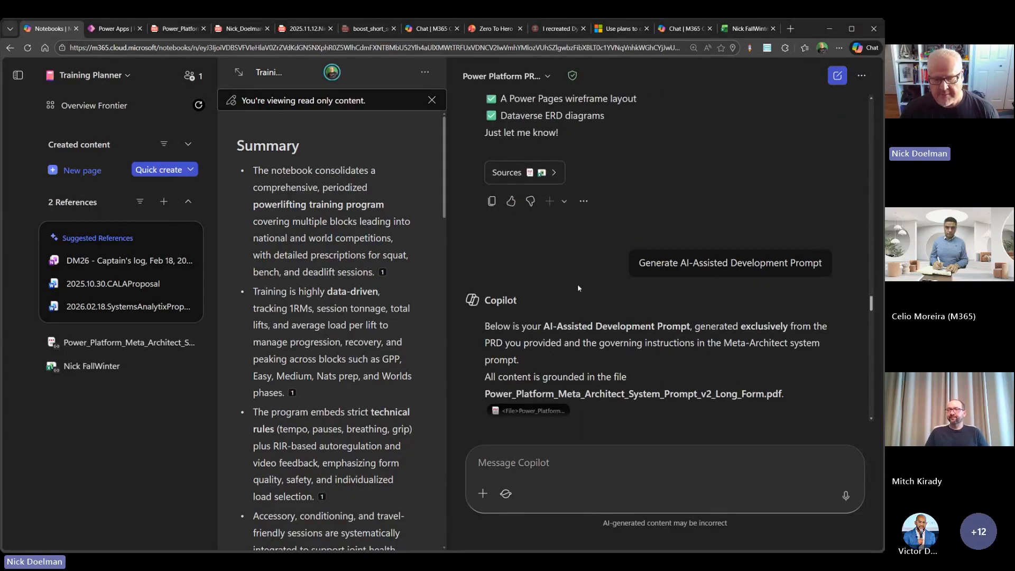
{"action": "scroll", "coordinate": [548, 199], "scroll_direction": "up", "scroll_amount": 2}
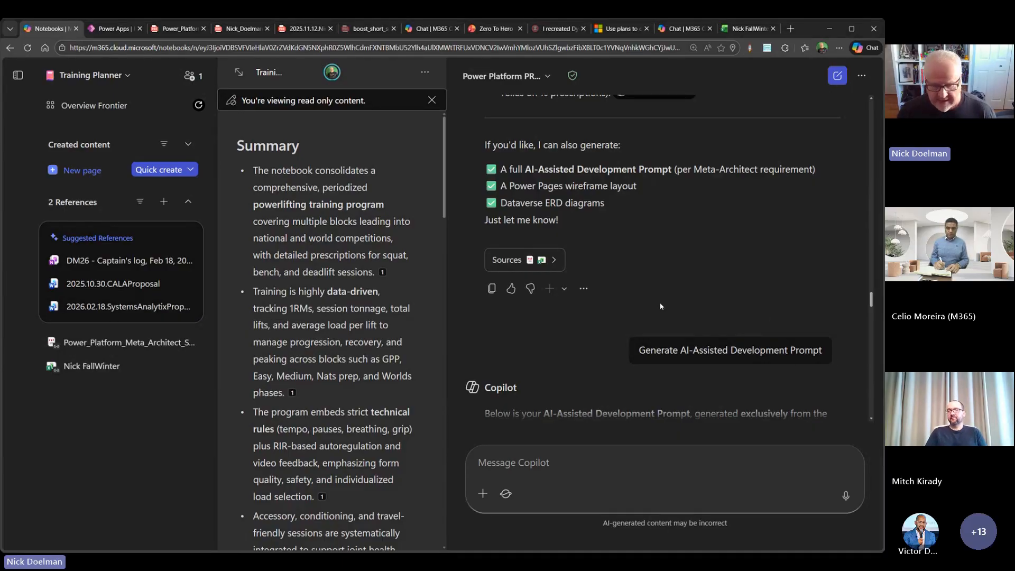
- Copy the entire AI-Assisted Development Prompt from Copilot's response, from its heading to the final instruction about referencing PRD sections
{"action": "scroll", "coordinate": [661, 307], "scroll_direction": "down", "scroll_amount": 4}
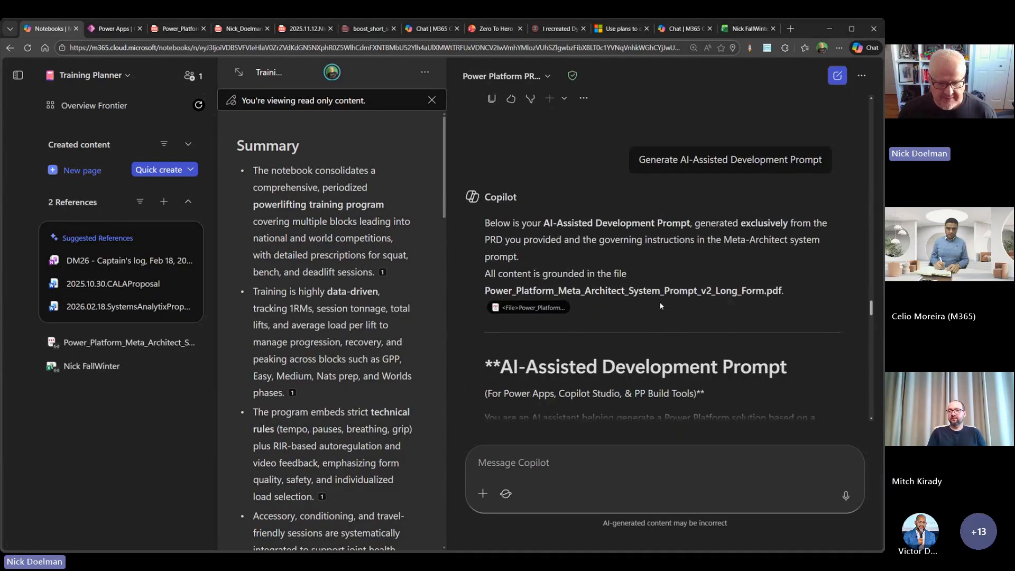
{"action": "scroll", "coordinate": [660, 306], "scroll_direction": "down", "scroll_amount": 4}
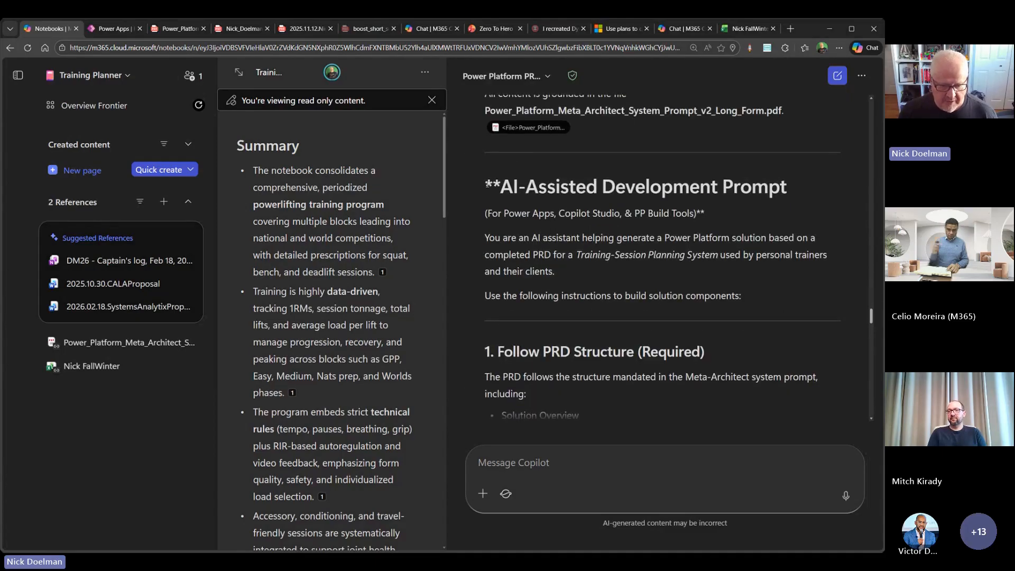
{"action": "left_click_drag", "start_coordinate": [490, 186], "coordinate": [709, 213]}
{"action": "scroll", "coordinate": [660, 319], "scroll_direction": "down", "scroll_amount": 11}
{"action": "scroll", "coordinate": [675, 320], "scroll_direction": "down", "scroll_amount": 9}
{"action": "scroll", "coordinate": [675, 317], "scroll_direction": "down", "scroll_amount": 5}
{"action": "scroll", "coordinate": [675, 318], "scroll_direction": "down", "scroll_amount": 10}
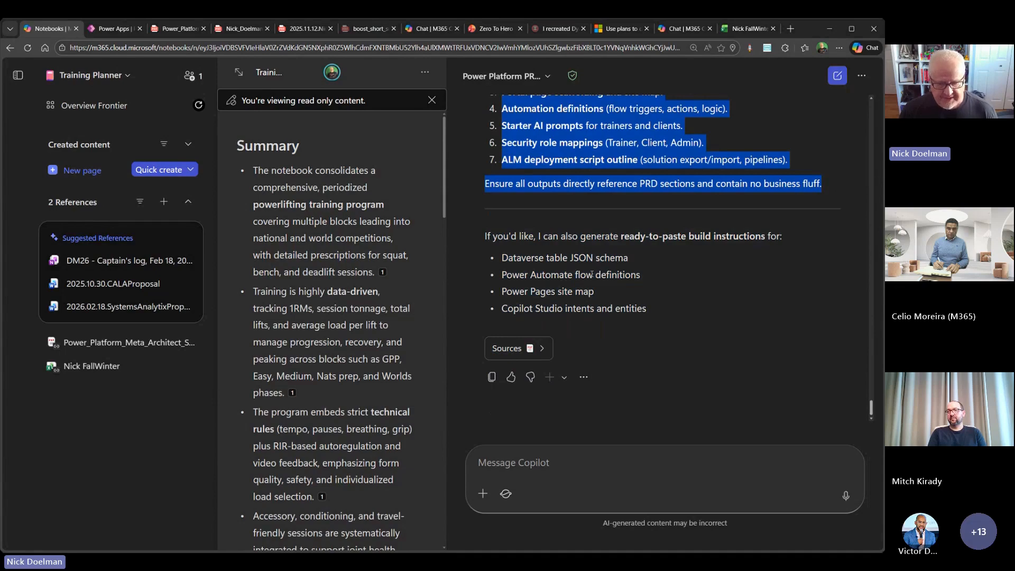
{"action": "right_click", "coordinate": [608, 186]}
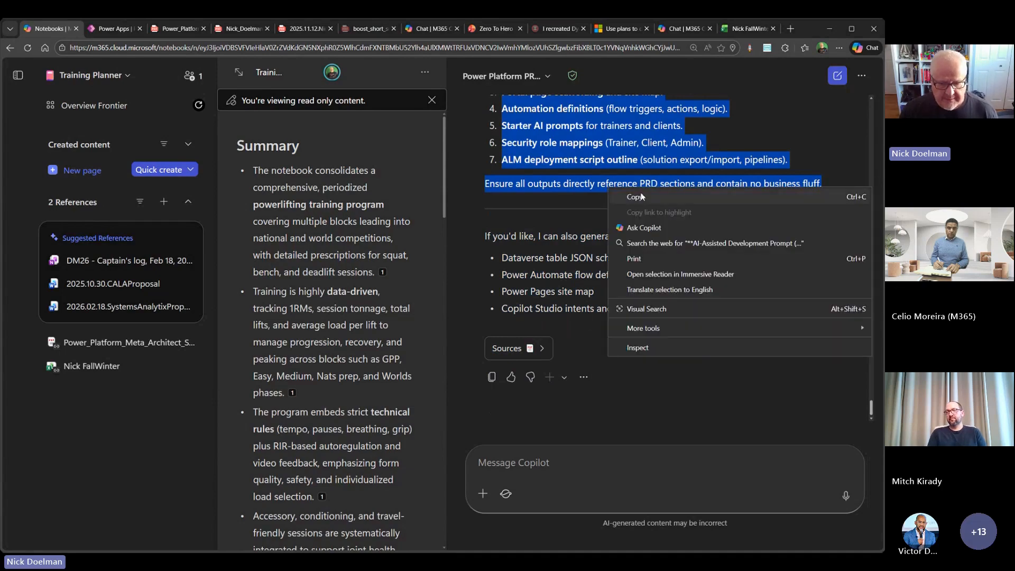
{"action": "left_click", "coordinate": [636, 197]}
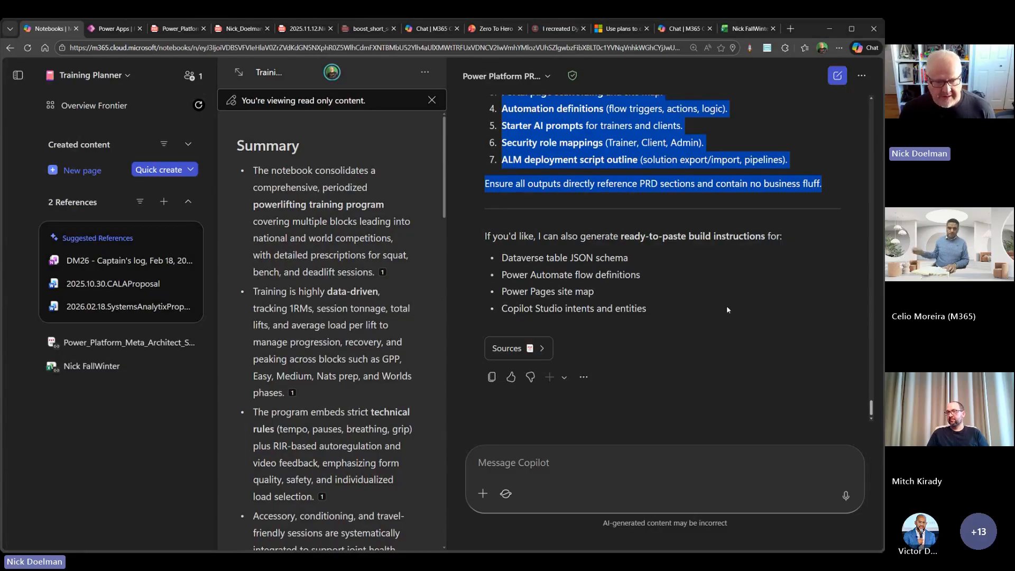
- Switch to Power Apps, dismiss the business problem dialog, and inspect the contents of the Workoutplanner solution
{"action": "left_click", "coordinate": [114, 31]}
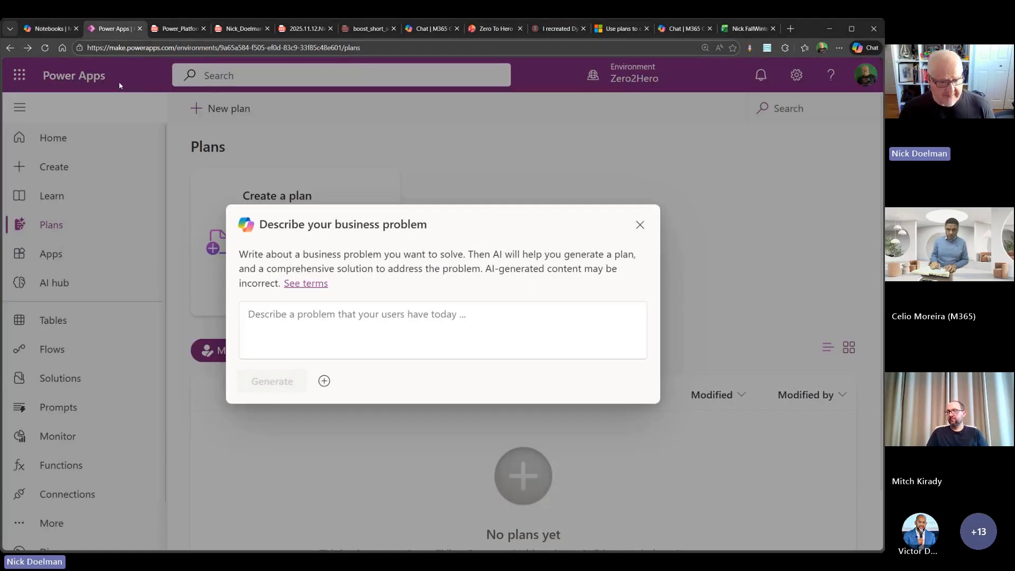
{"action": "left_click", "coordinate": [640, 226]}
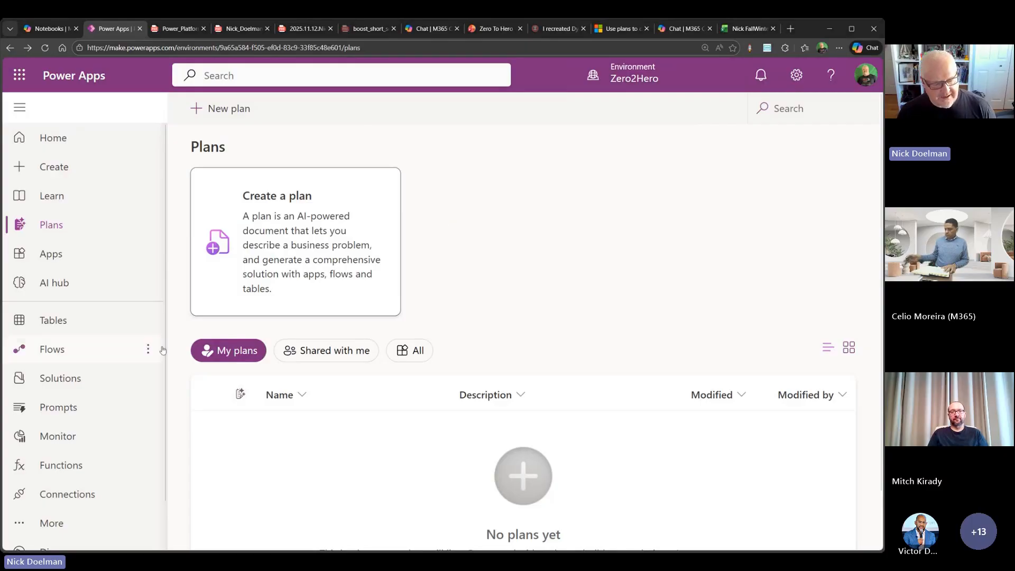
{"action": "left_click", "coordinate": [90, 381]}
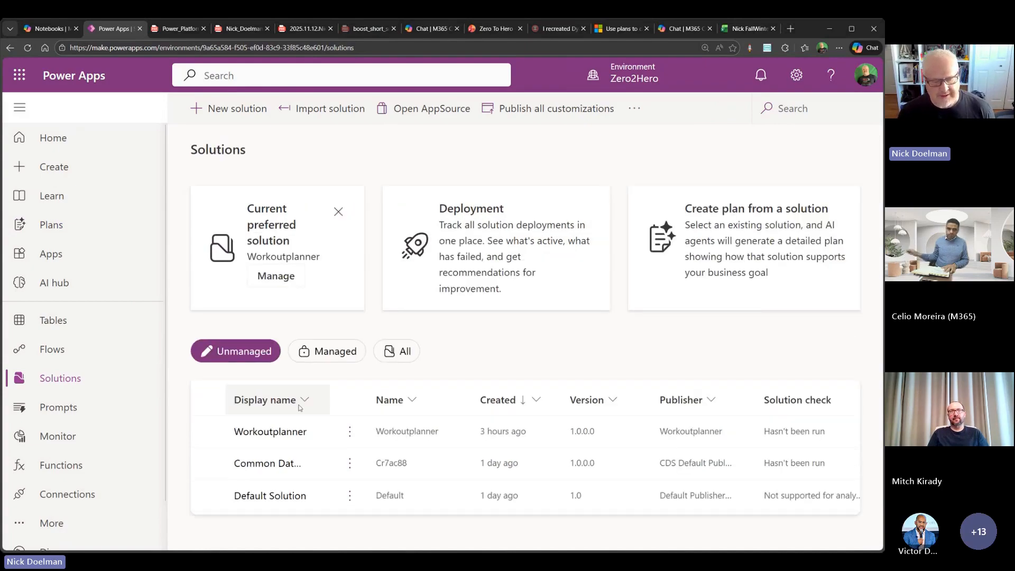
{"action": "left_click", "coordinate": [304, 432]}
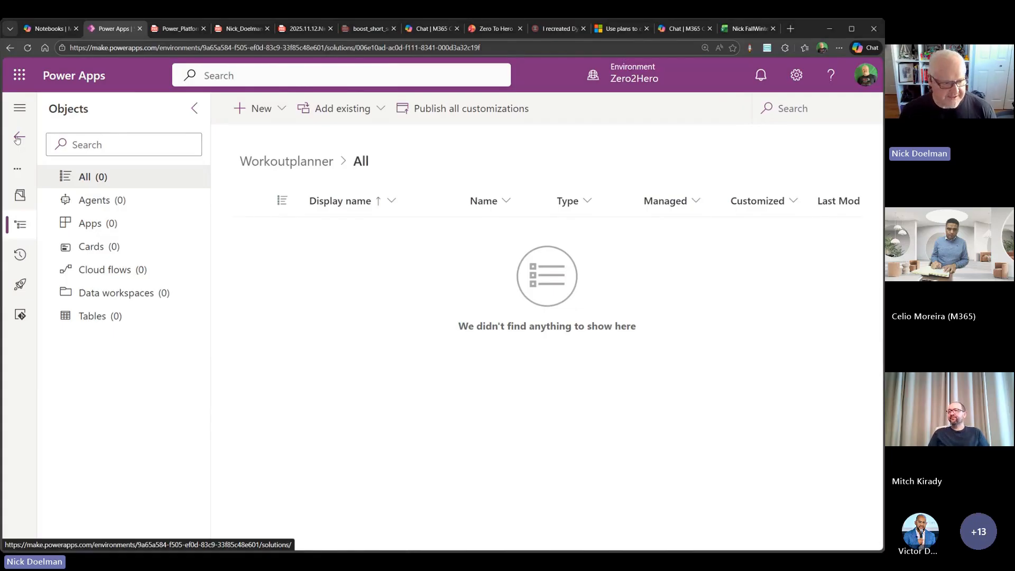
{"action": "left_click", "coordinate": [18, 139]}
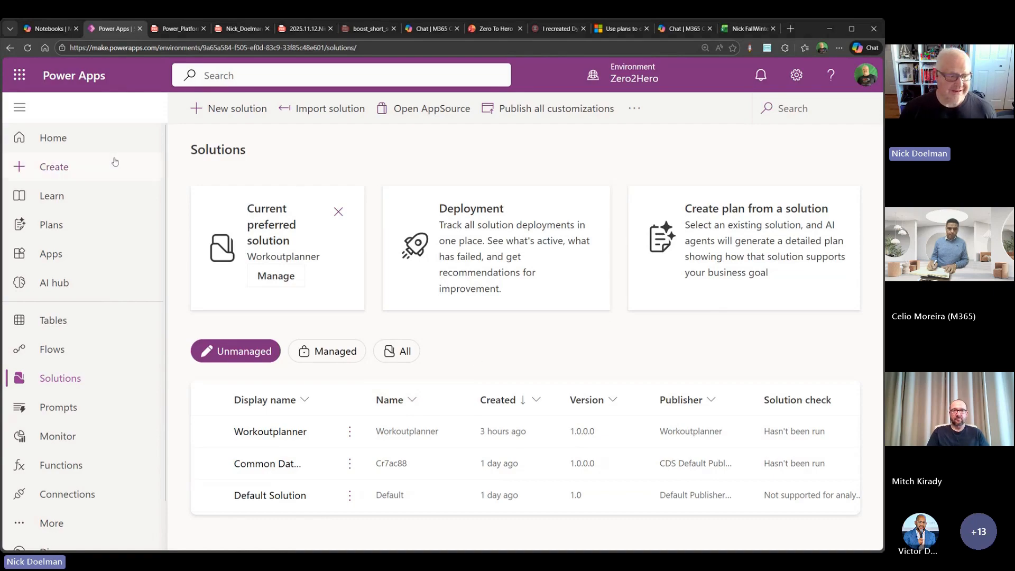
- Generate a new plan from the copied AI-Assisted Development Prompt, and view the people and agents taking part in it
{"action": "left_click", "coordinate": [93, 227]}
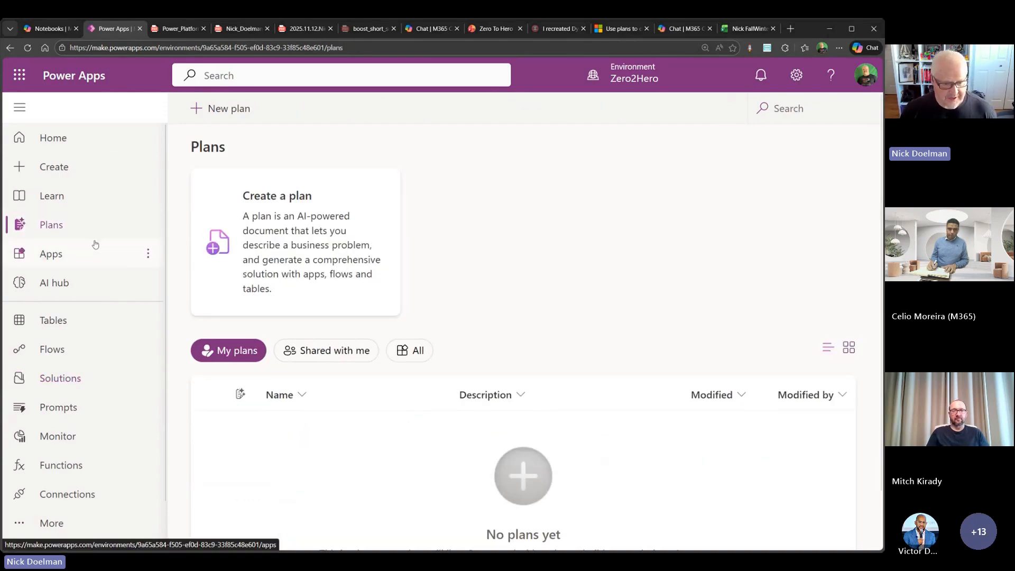
{"action": "left_click", "coordinate": [280, 229]}
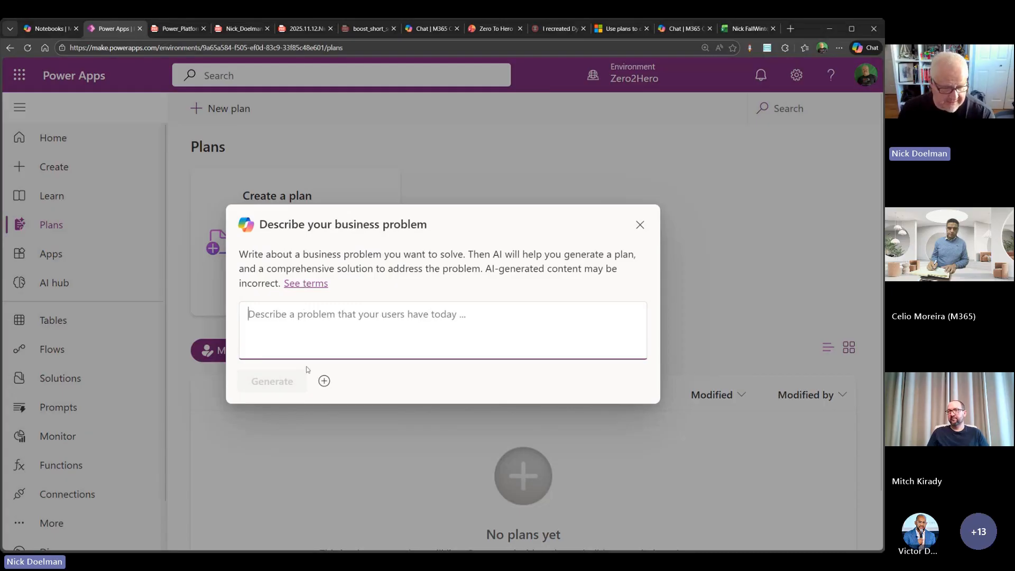
{"action": "key", "text": "ctrl+v"}
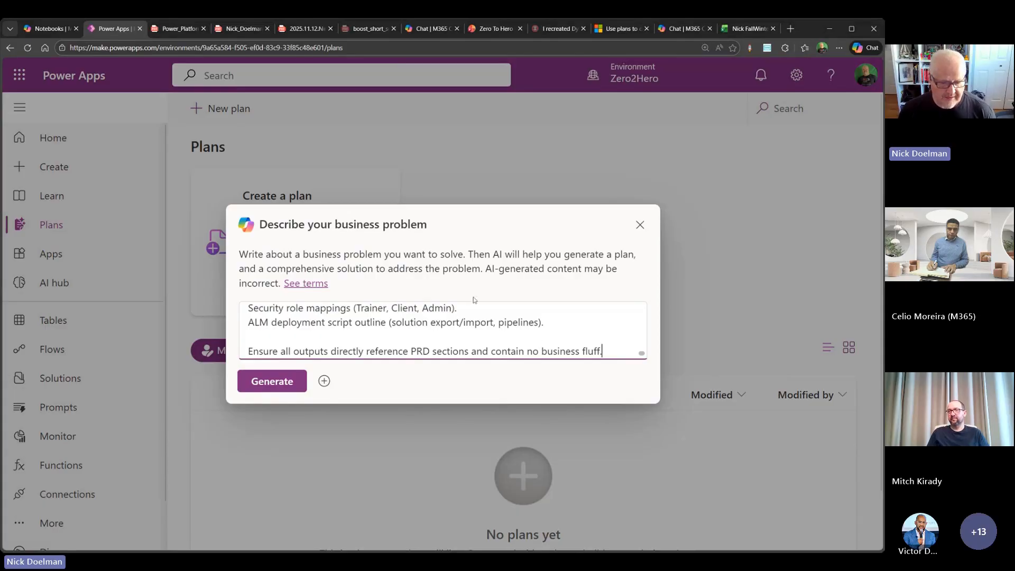
{"action": "left_click", "coordinate": [281, 389]}
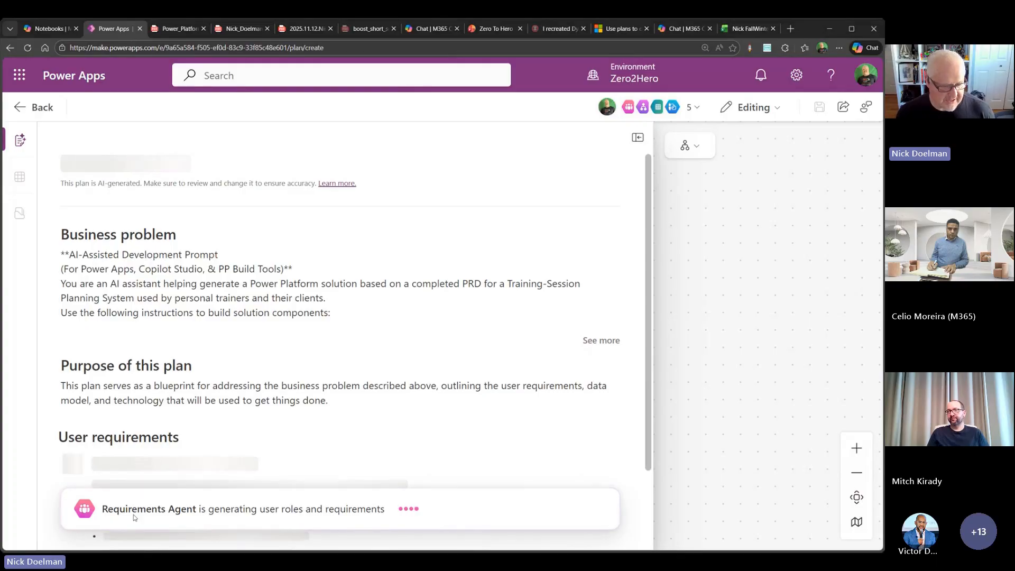
{"action": "left_click", "coordinate": [691, 107]}
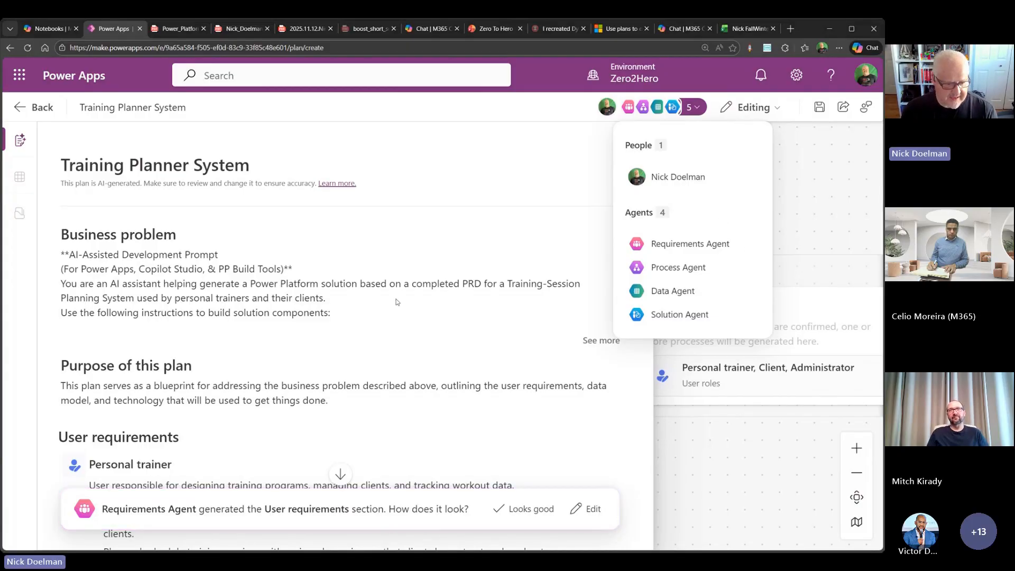
{"action": "left_click", "coordinate": [406, 257]}
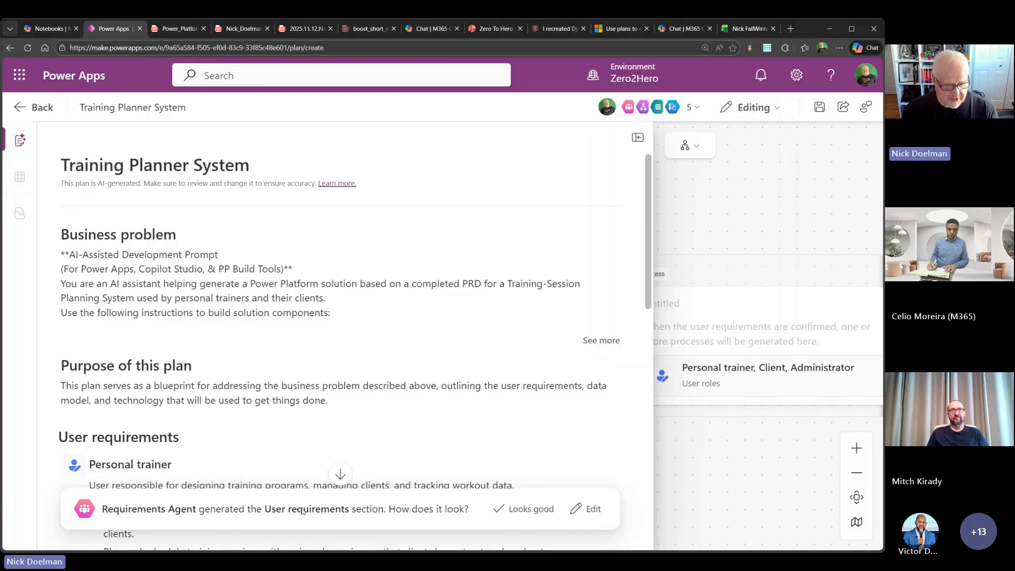
- Review the generated user requirements for the Personal trainer, Client and Administrator roles, and accept them
{"action": "scroll", "coordinate": [311, 260], "scroll_direction": "down", "scroll_amount": 1}
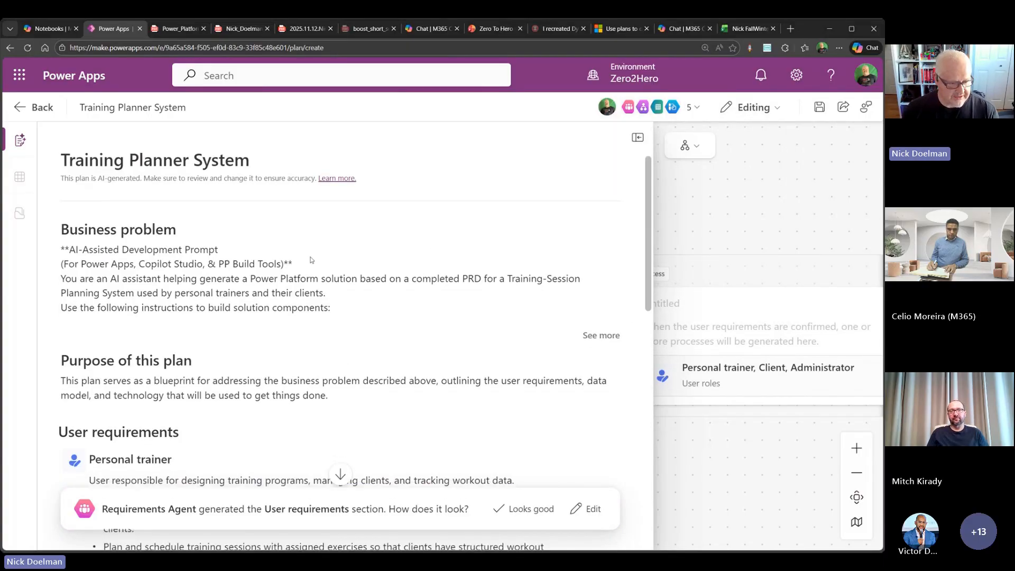
{"action": "scroll", "coordinate": [312, 259], "scroll_direction": "down", "scroll_amount": 5}
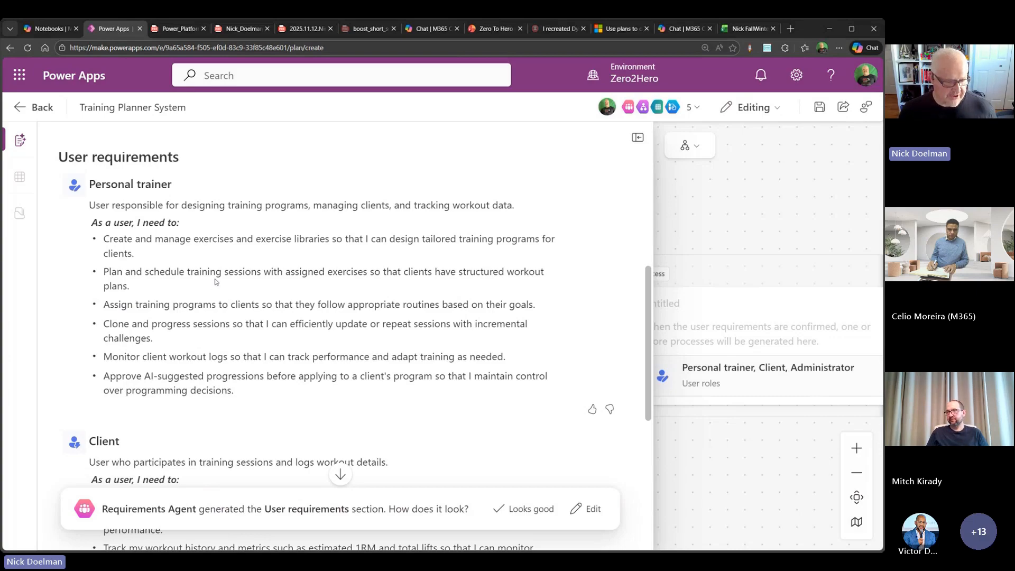
{"action": "scroll", "coordinate": [215, 281], "scroll_direction": "down", "scroll_amount": 1}
{"action": "scroll", "coordinate": [215, 281], "scroll_direction": "down", "scroll_amount": 4}
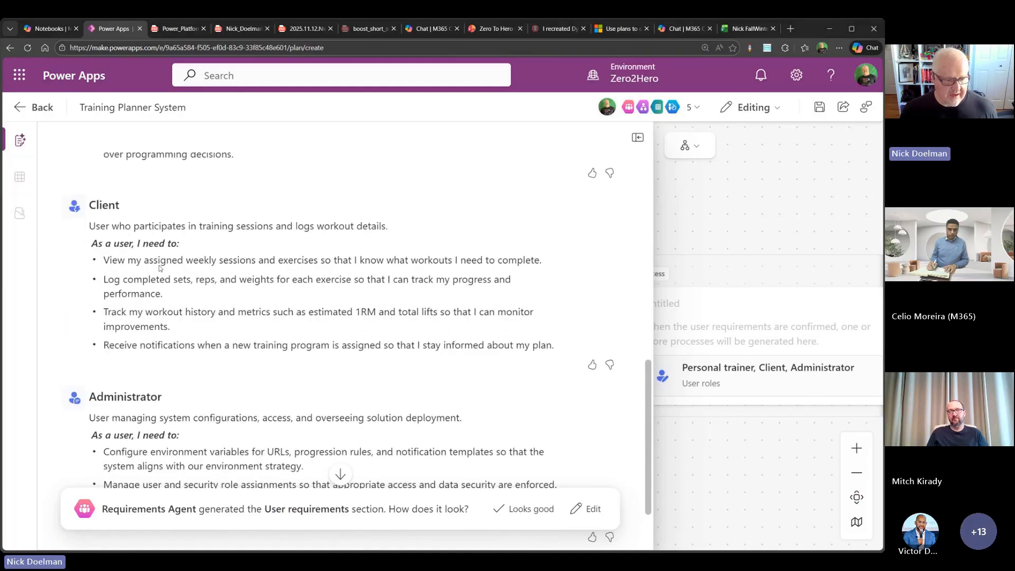
{"action": "scroll", "coordinate": [215, 317], "scroll_direction": "up", "scroll_amount": 10}
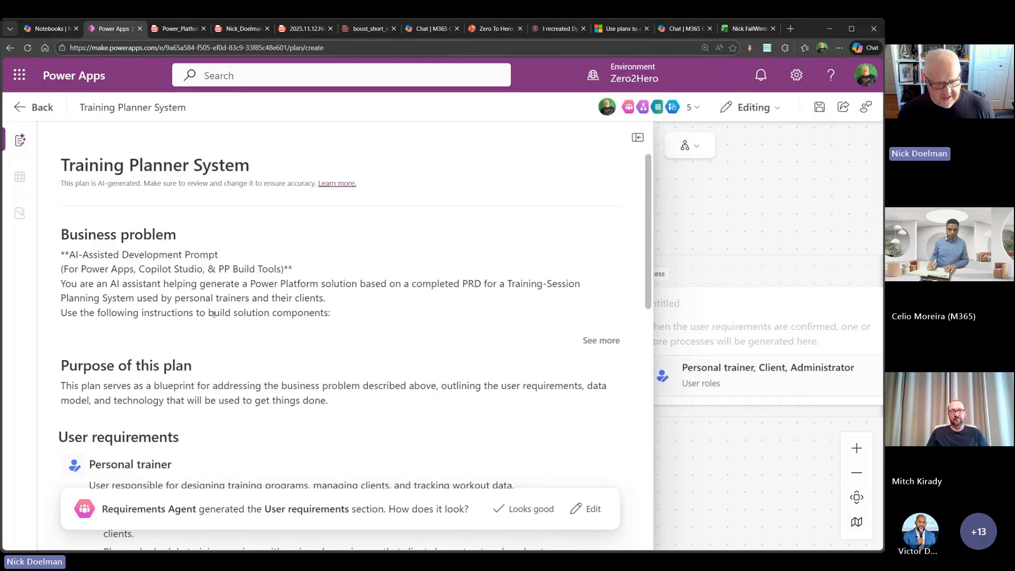
{"action": "scroll", "coordinate": [213, 312], "scroll_direction": "down", "scroll_amount": 5}
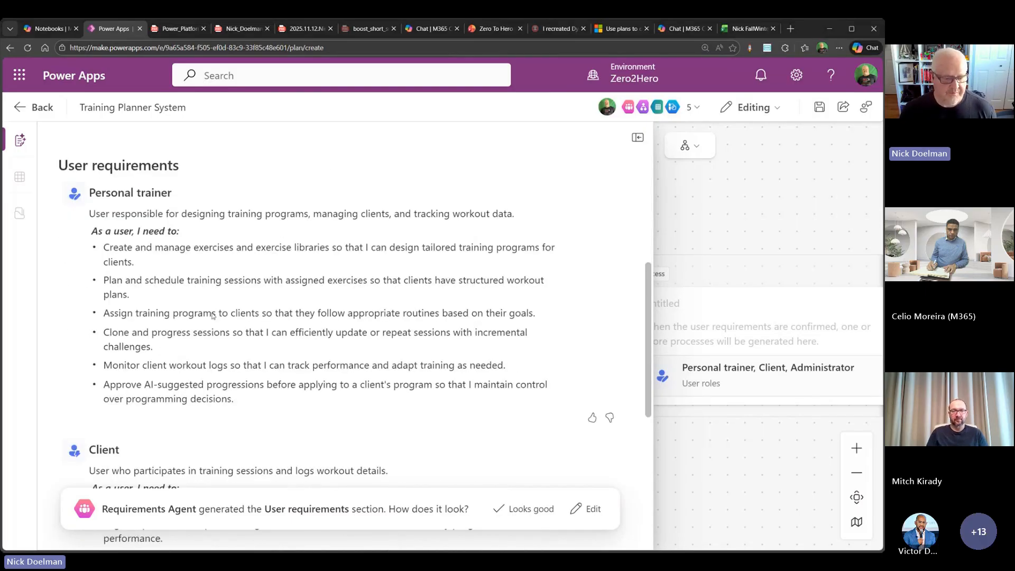
{"action": "scroll", "coordinate": [257, 409], "scroll_direction": "down", "scroll_amount": 5}
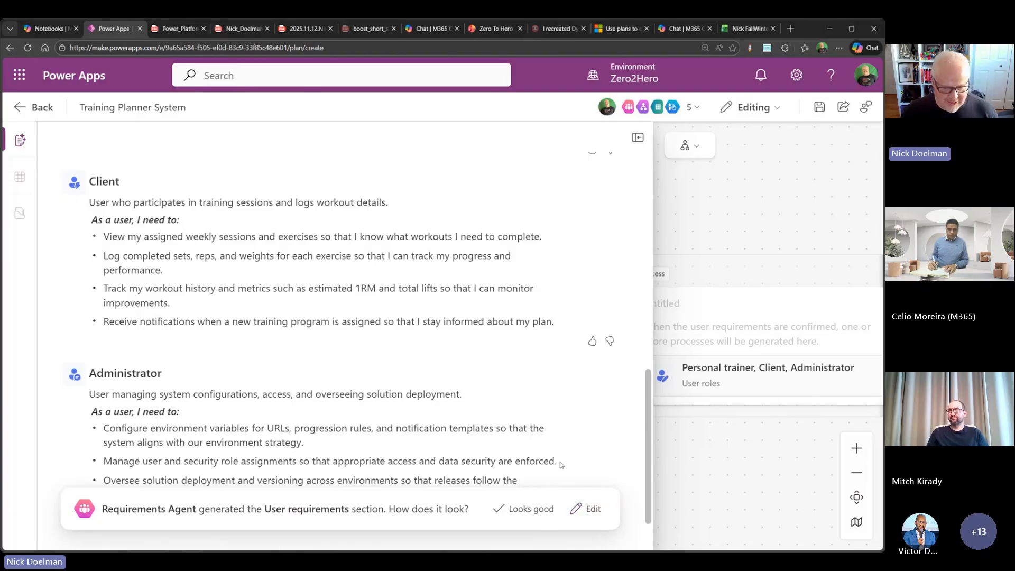
{"action": "left_click", "coordinate": [536, 510]}
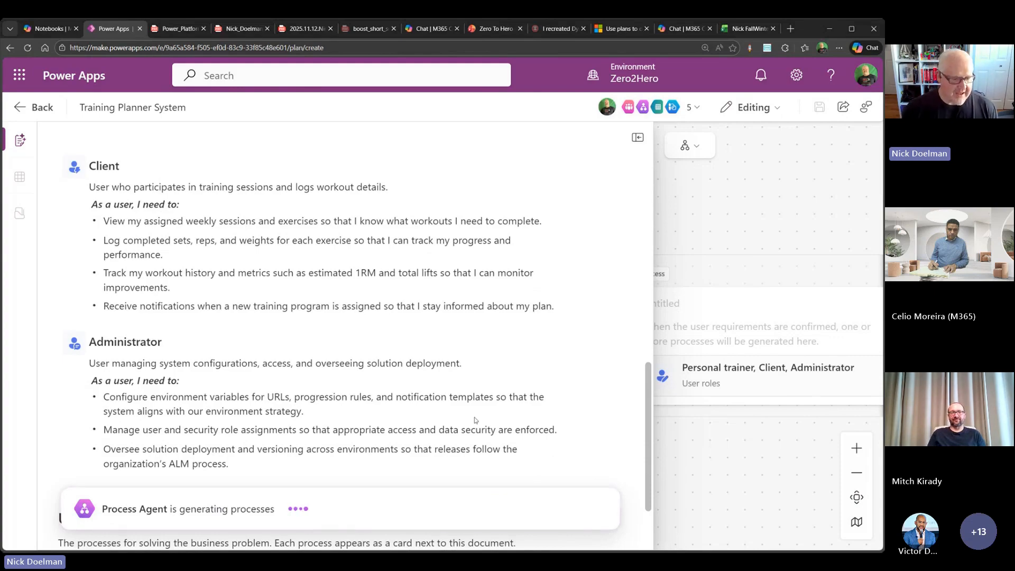
- Check the plan's agents again, and enlarge the canvas beside the document to examine the generated process cards
{"action": "left_click", "coordinate": [692, 108]}
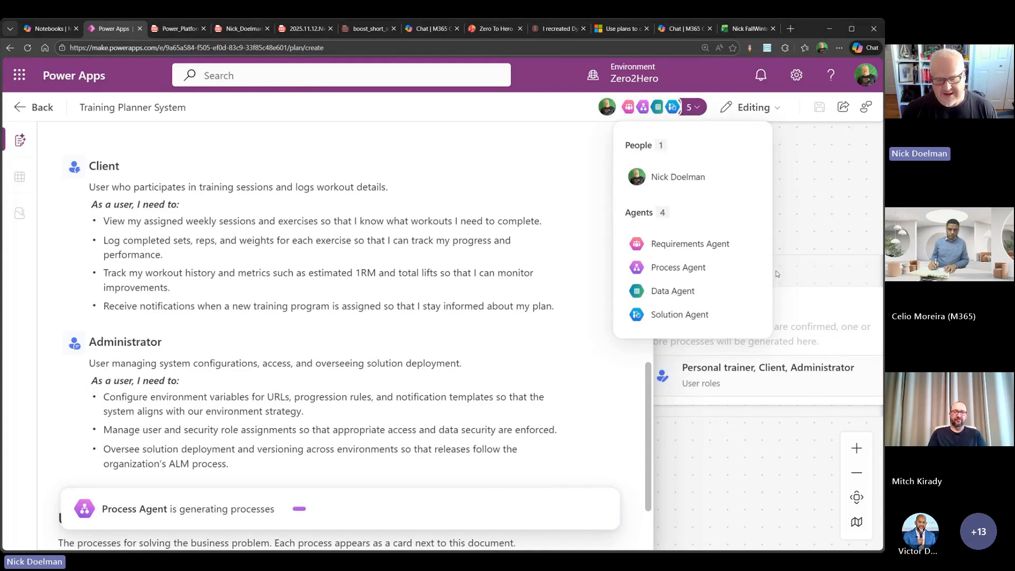
{"action": "left_click", "coordinate": [825, 268]}
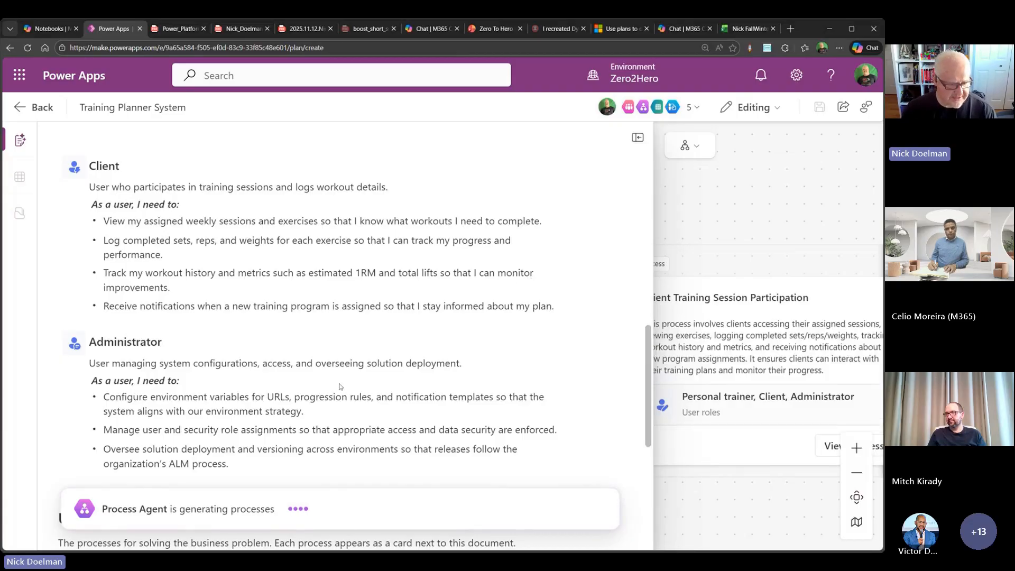
{"action": "scroll", "coordinate": [340, 386], "scroll_direction": "down", "scroll_amount": 2}
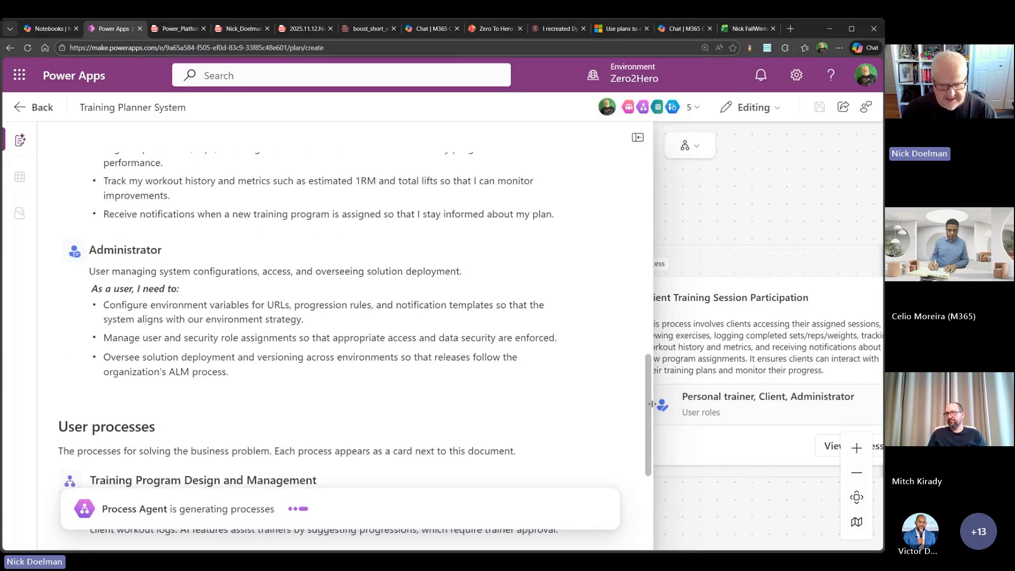
{"action": "left_click_drag", "start_coordinate": [651, 403], "coordinate": [504, 381]}
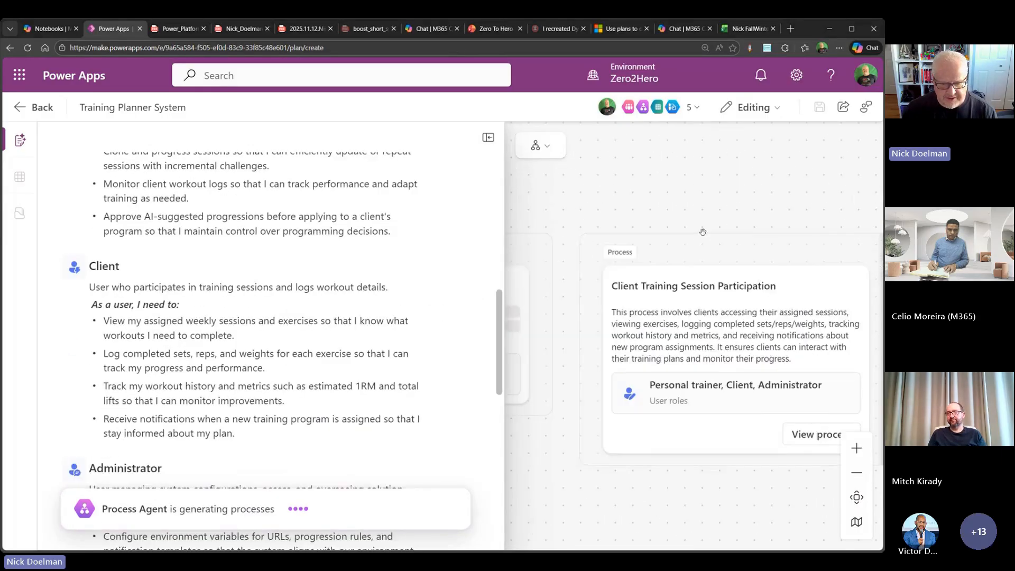
{"action": "left_click", "coordinate": [857, 473]}
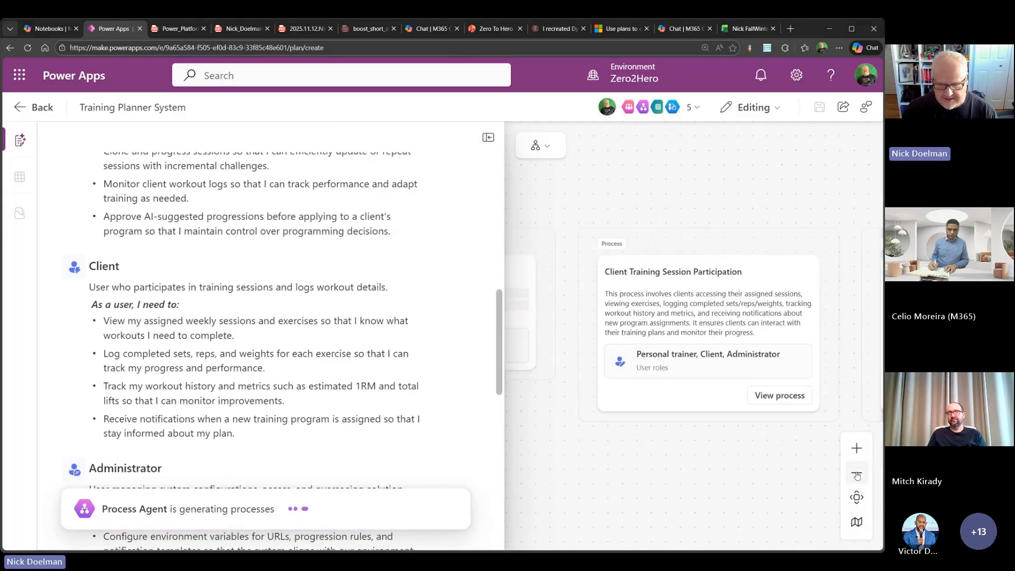
{"action": "left_click", "coordinate": [857, 473]}
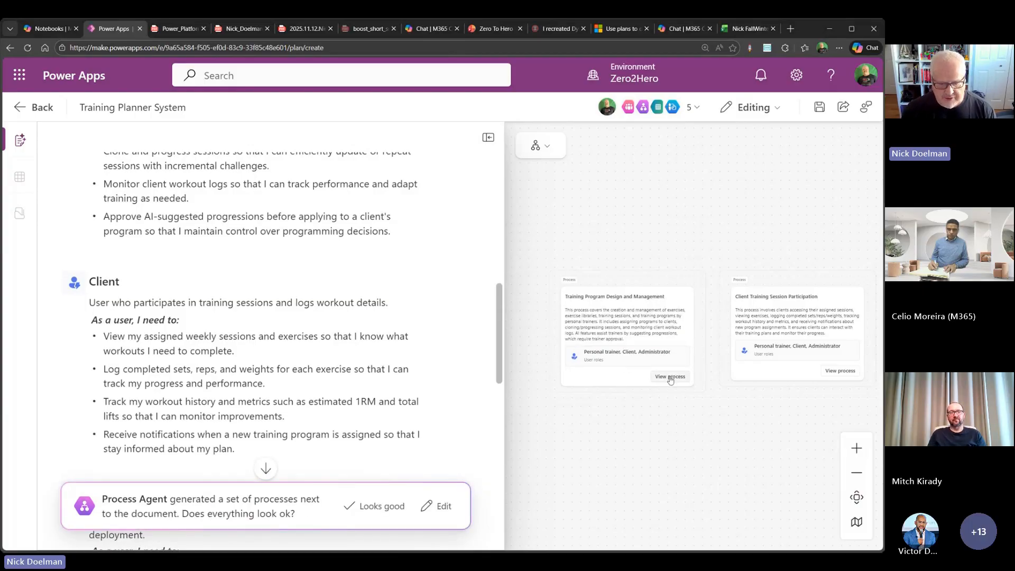
{"action": "left_click_drag", "start_coordinate": [768, 416], "coordinate": [812, 376]}
{"action": "left_click_drag", "start_coordinate": [748, 378], "coordinate": [765, 353]}
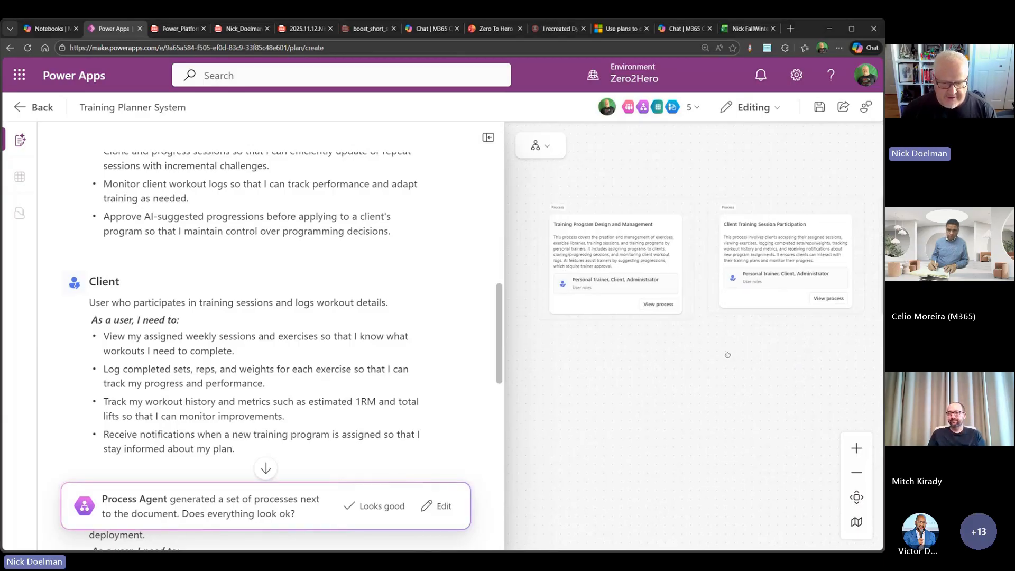
- Review the full flowchart of the Training Program Design and Management process, and accept the generated processes
{"action": "left_click", "coordinate": [657, 305]}
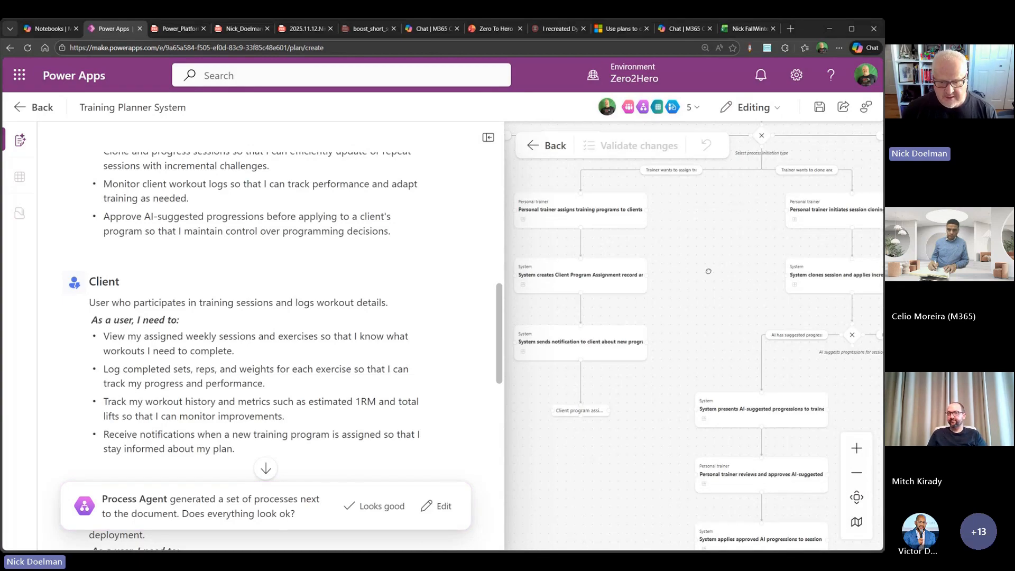
{"action": "scroll", "coordinate": [711, 296], "scroll_direction": "up", "scroll_amount": 3}
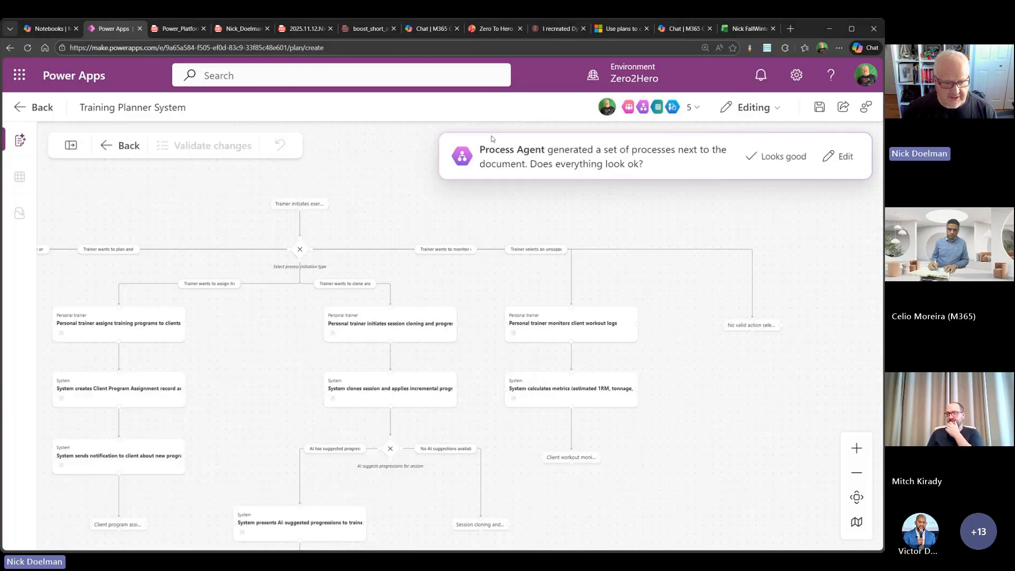
{"action": "left_click", "coordinate": [488, 138]}
{"action": "left_click_drag", "start_coordinate": [400, 213], "coordinate": [729, 216]}
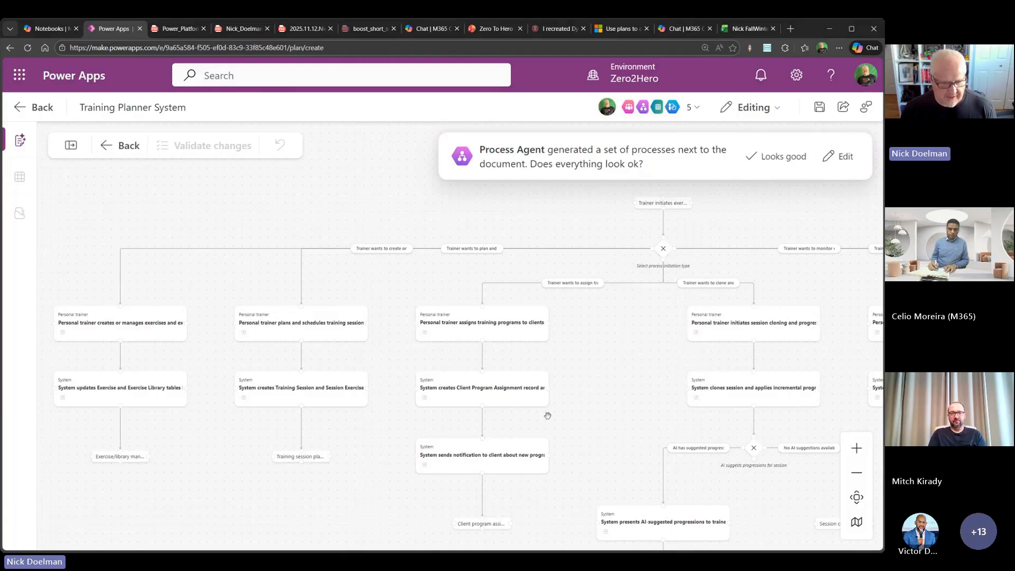
{"action": "left_click_drag", "start_coordinate": [502, 430], "coordinate": [333, 434]}
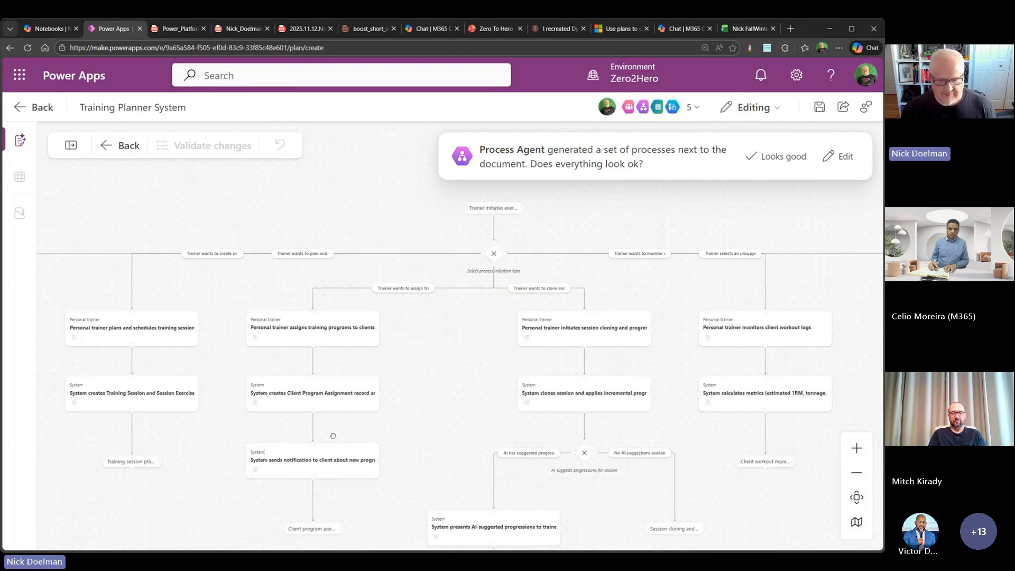
{"action": "left_click_drag", "start_coordinate": [673, 308], "coordinate": [646, 334]}
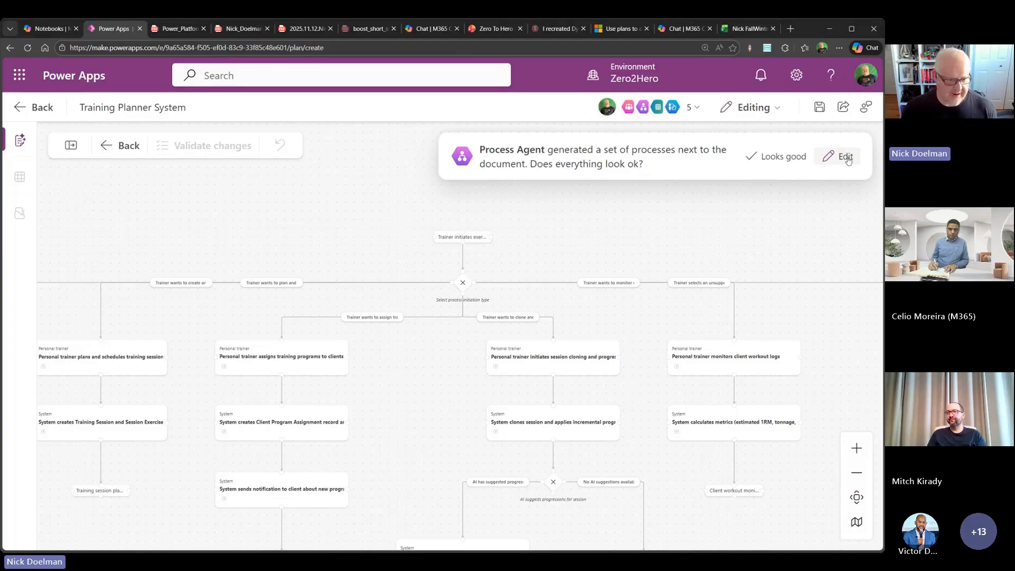
{"action": "left_click", "coordinate": [779, 157]}
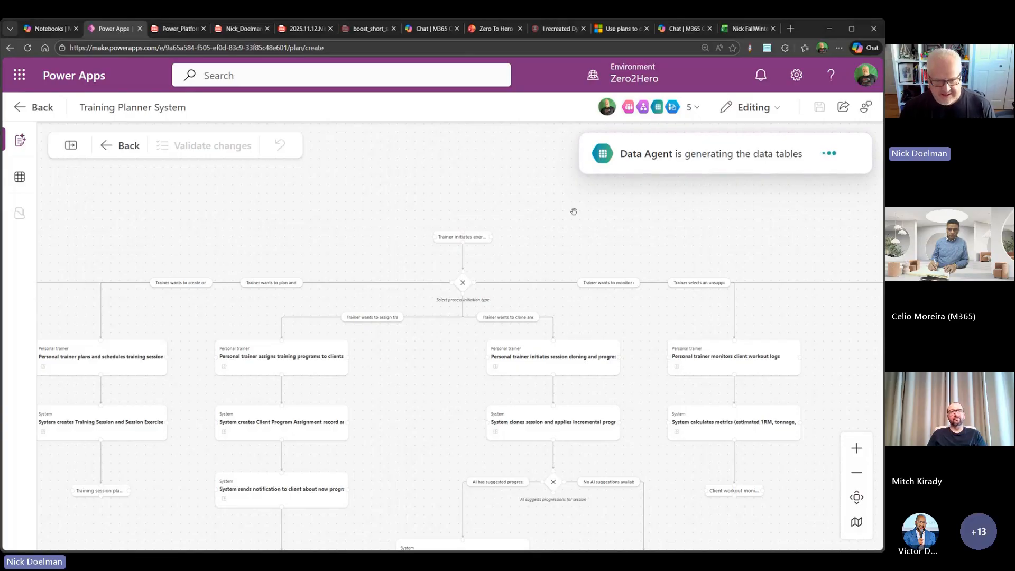
- Check the plan's agents while the tables are generated, and bring back the plan document to read its Data model section
{"action": "left_click", "coordinate": [692, 107]}
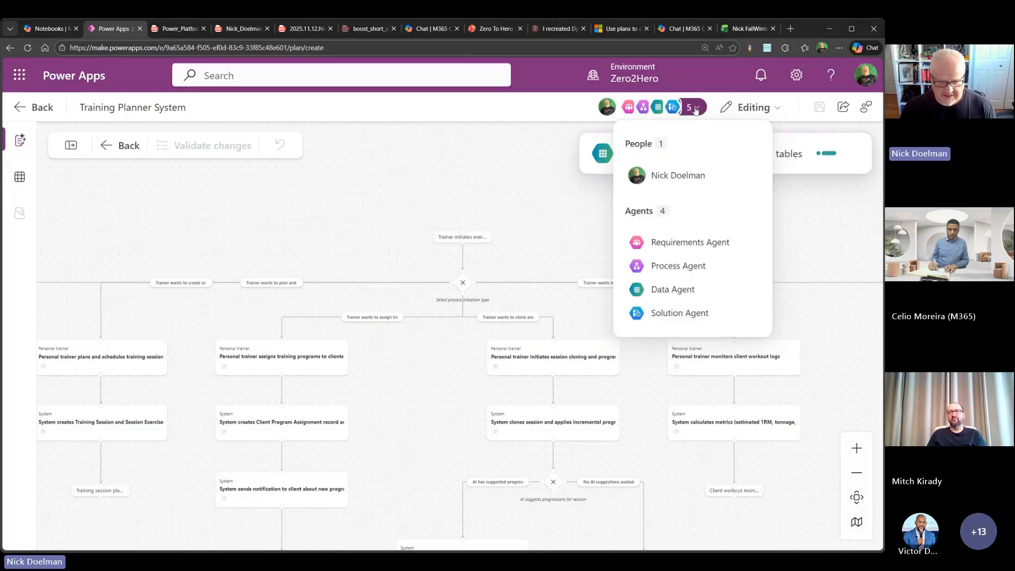
{"action": "left_click", "coordinate": [464, 182]}
{"action": "left_click_drag", "start_coordinate": [342, 220], "coordinate": [476, 224]}
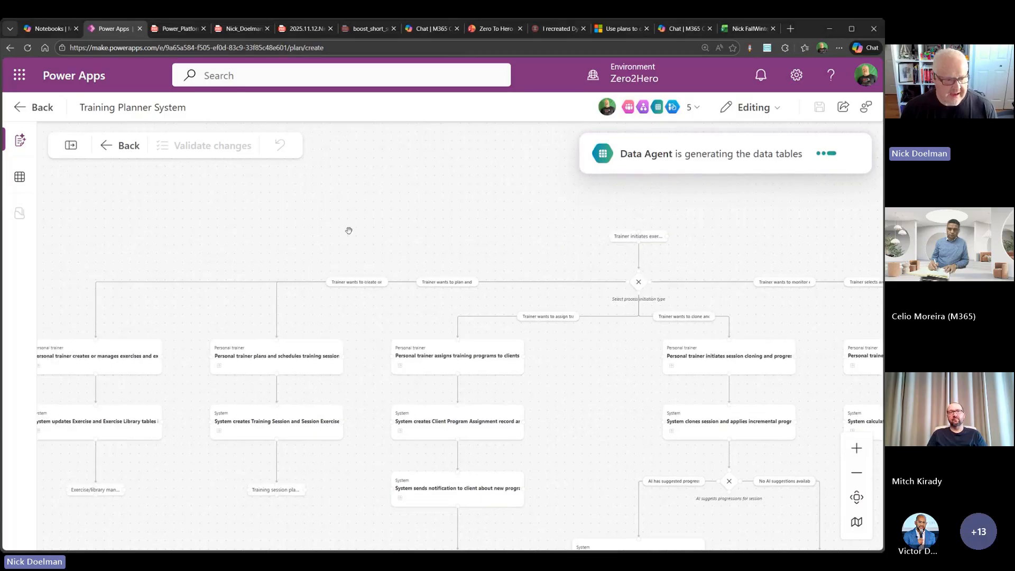
{"action": "left_click", "coordinate": [70, 146]}
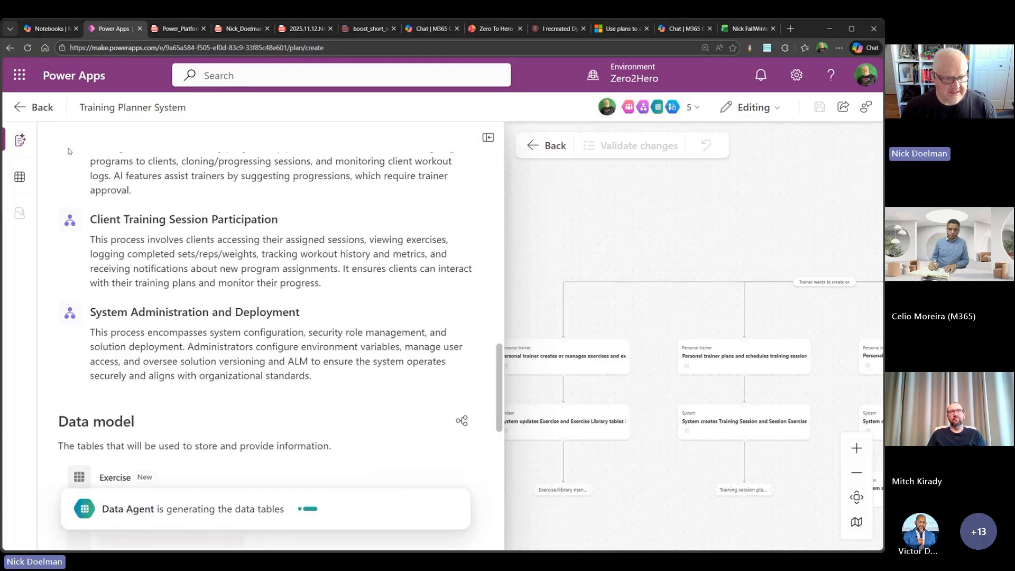
{"action": "scroll", "coordinate": [323, 217], "scroll_direction": "down", "scroll_amount": 4}
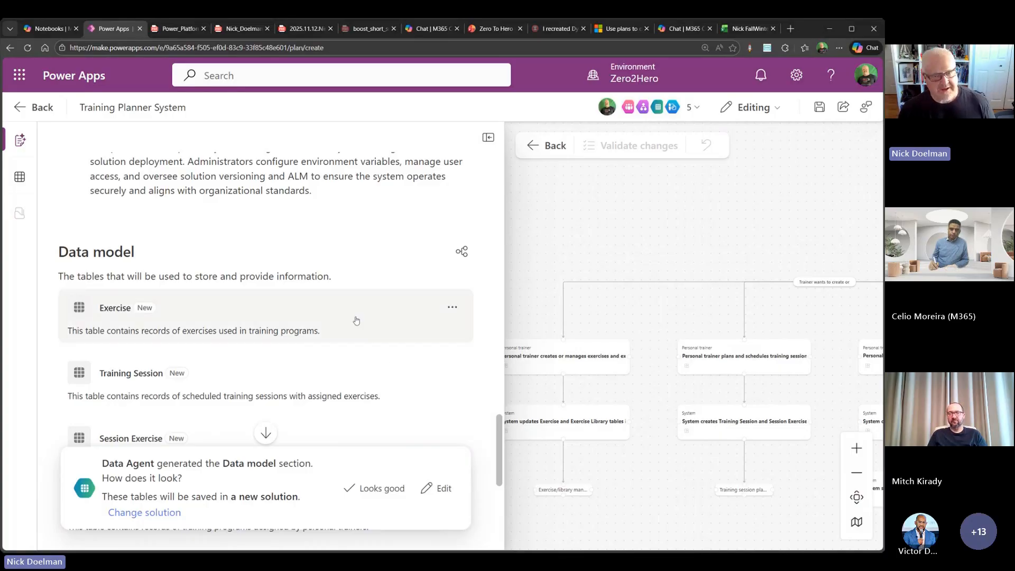
- Read through the tables in the plan's Data model section, from Exercise to 1RM Baseline
{"action": "scroll", "coordinate": [312, 301], "scroll_direction": "down", "scroll_amount": 2}
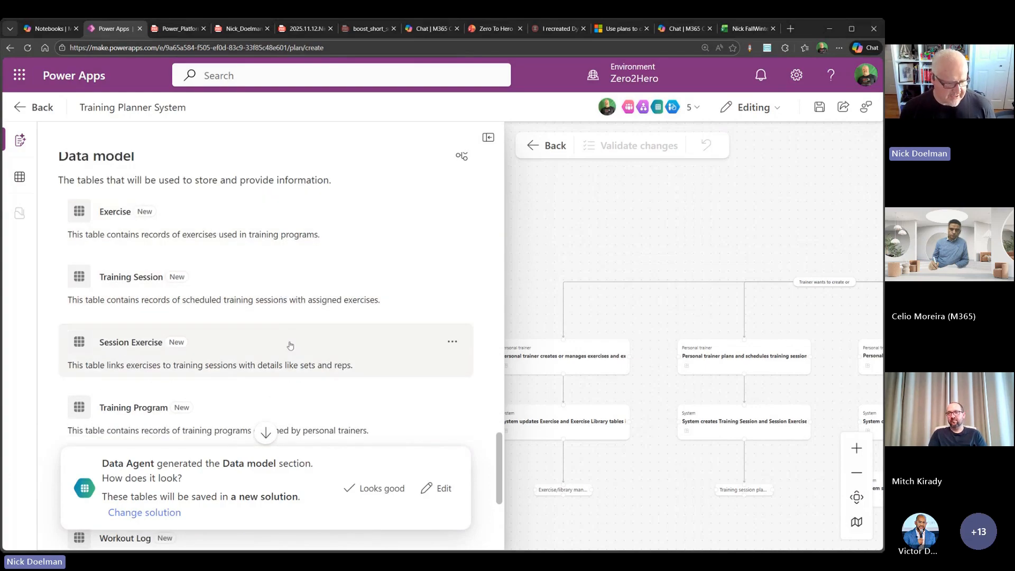
{"action": "scroll", "coordinate": [286, 341], "scroll_direction": "down", "scroll_amount": 2}
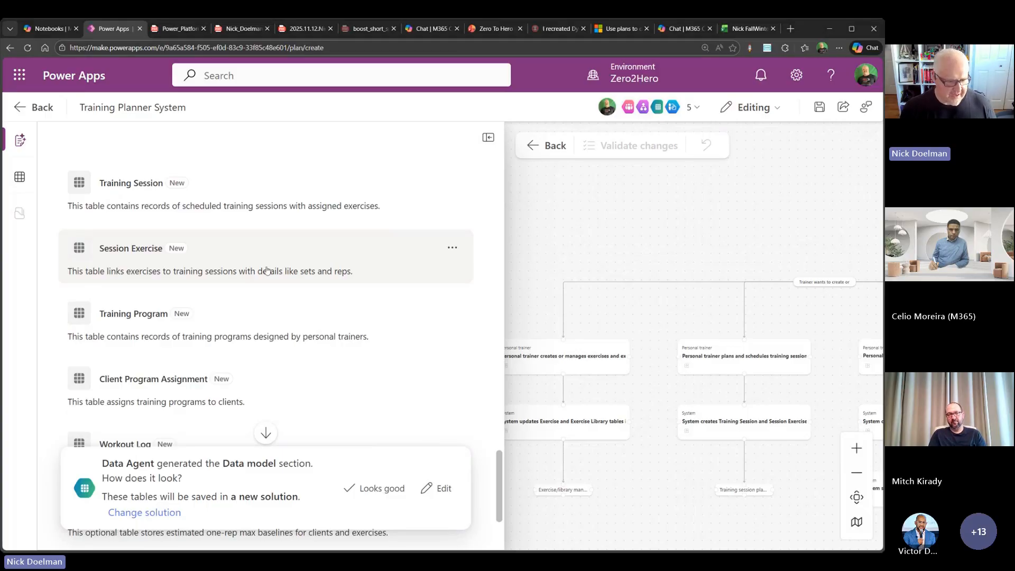
{"action": "scroll", "coordinate": [294, 310], "scroll_direction": "down", "scroll_amount": 2}
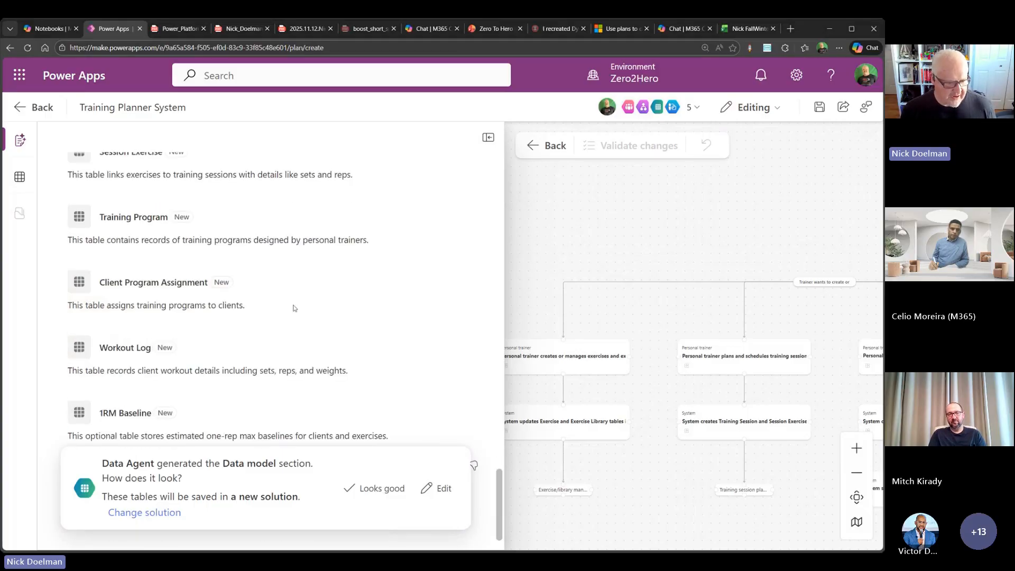
{"action": "scroll", "coordinate": [290, 296], "scroll_direction": "down", "scroll_amount": 1}
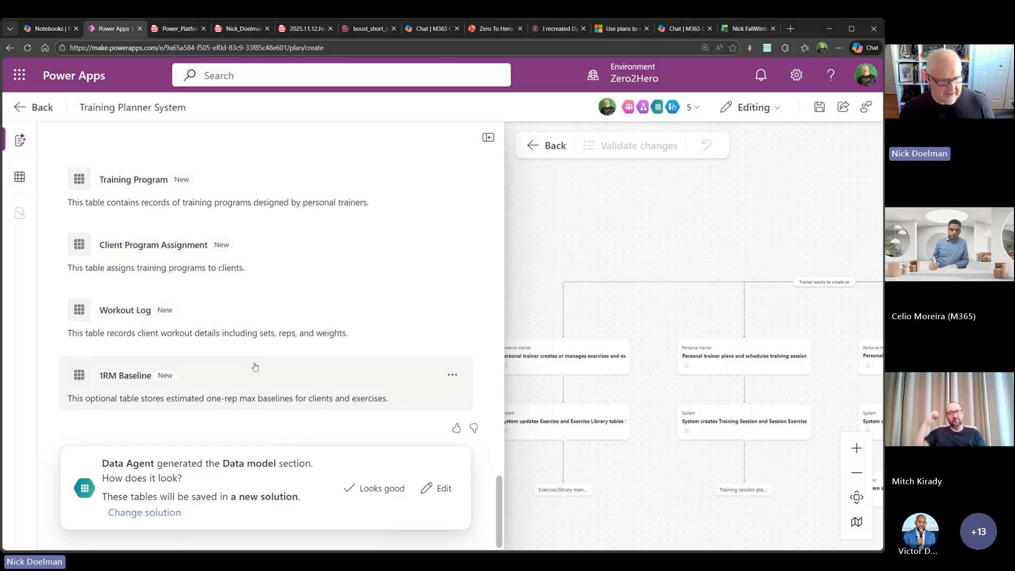
{"action": "scroll", "coordinate": [256, 362], "scroll_direction": "up", "scroll_amount": 6}
{"action": "scroll", "coordinate": [254, 364], "scroll_direction": "down", "scroll_amount": 5}
{"action": "scroll", "coordinate": [254, 366], "scroll_direction": "down", "scroll_amount": 1}
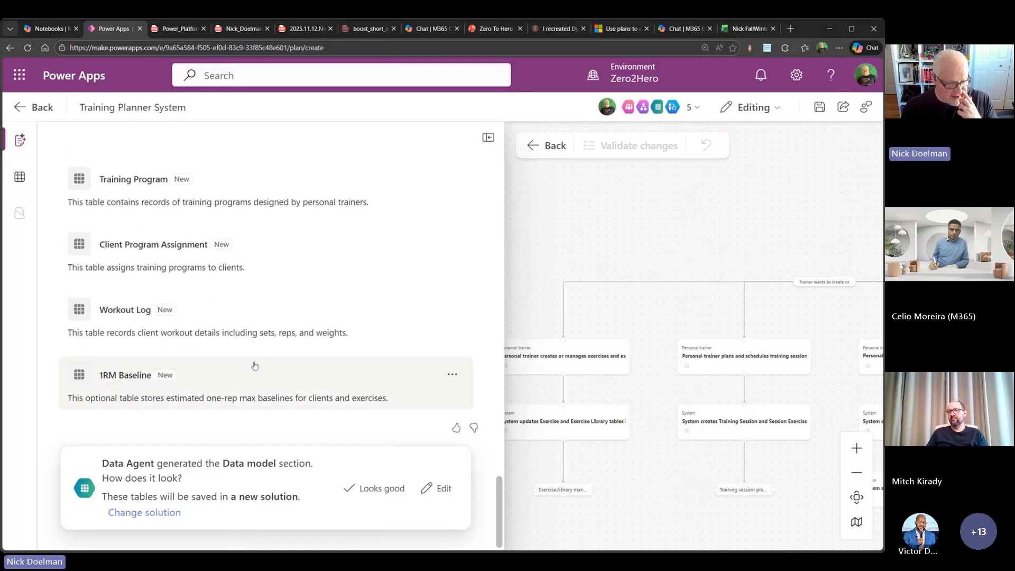
{"action": "scroll", "coordinate": [253, 365], "scroll_direction": "up", "scroll_amount": 12}
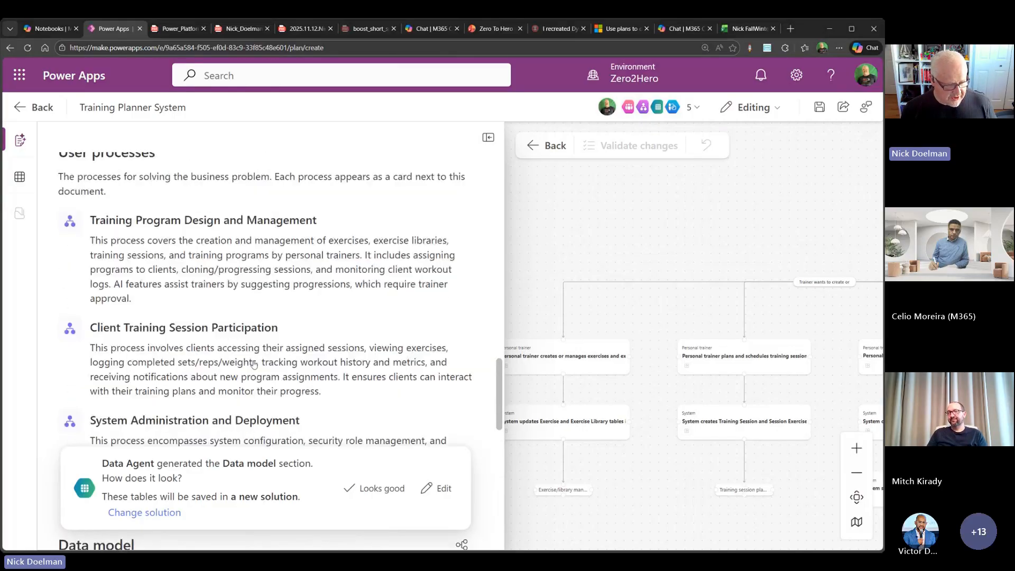
{"action": "scroll", "coordinate": [254, 364], "scroll_direction": "down", "scroll_amount": 12}
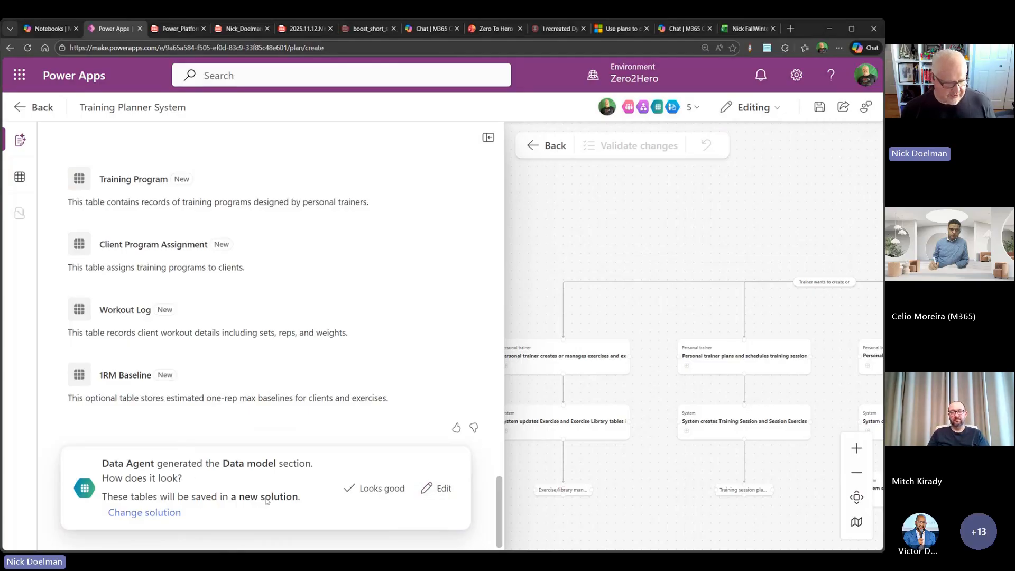
- Change the save location of the plan's tables to the existing Workoutplanner solution
{"action": "left_click", "coordinate": [143, 513]}
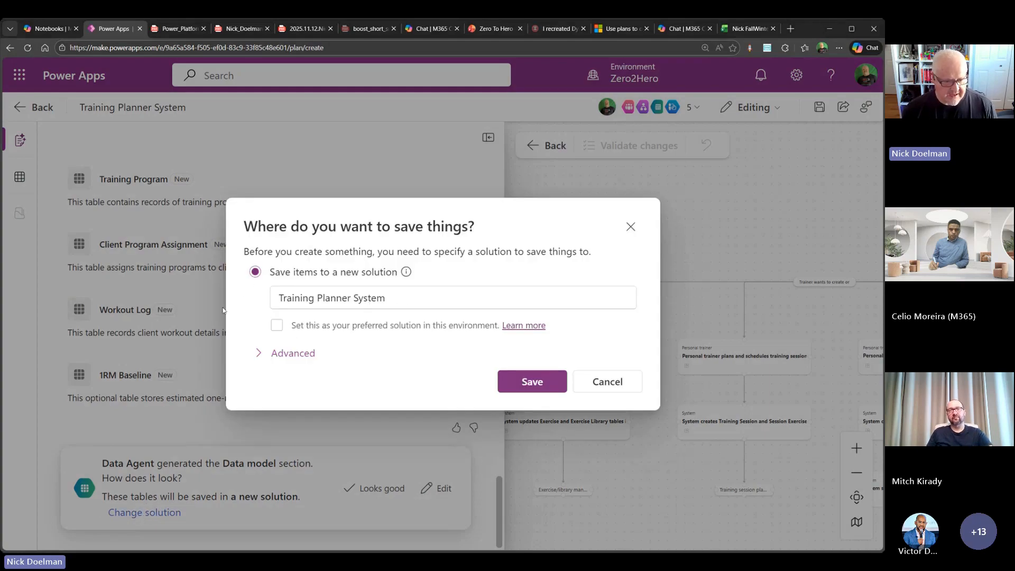
{"action": "left_click", "coordinate": [258, 354]}
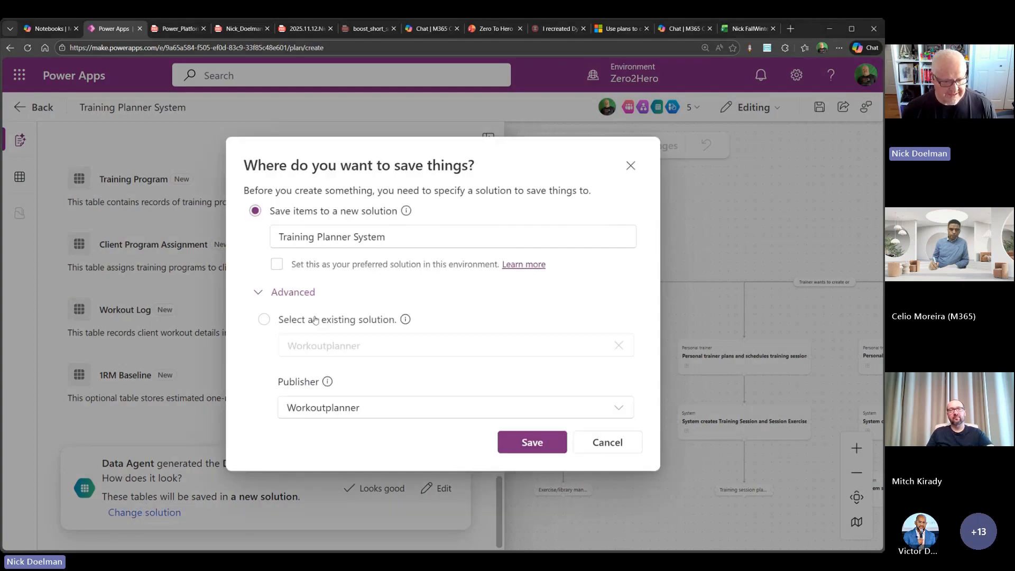
{"action": "left_click", "coordinate": [264, 320]}
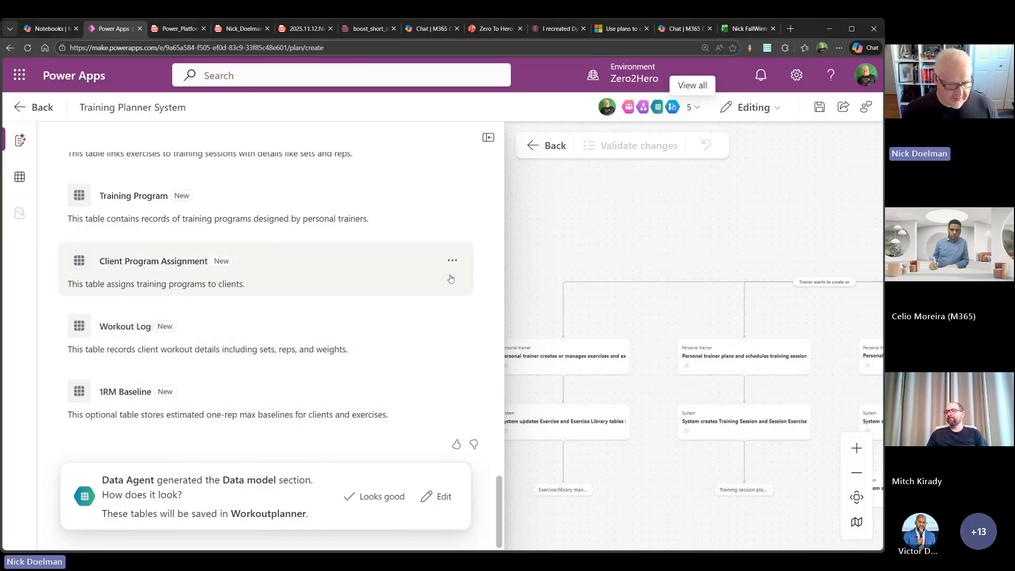
- Open the Client Program Assignment table for editing in the data model diagram and check its available options
{"action": "left_click", "coordinate": [453, 197]}
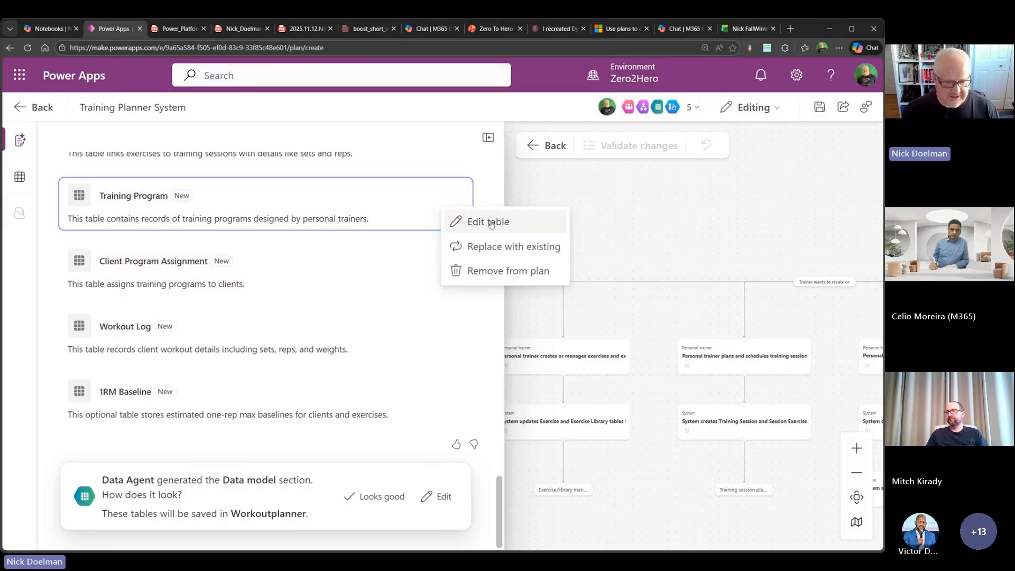
{"action": "left_click", "coordinate": [475, 174]}
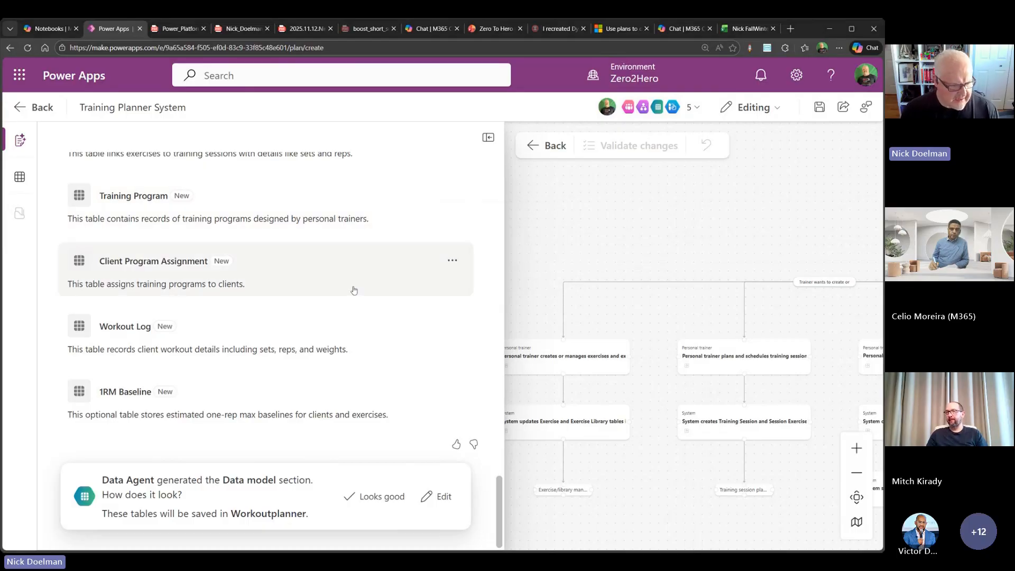
{"action": "scroll", "coordinate": [354, 290], "scroll_direction": "up", "scroll_amount": 5}
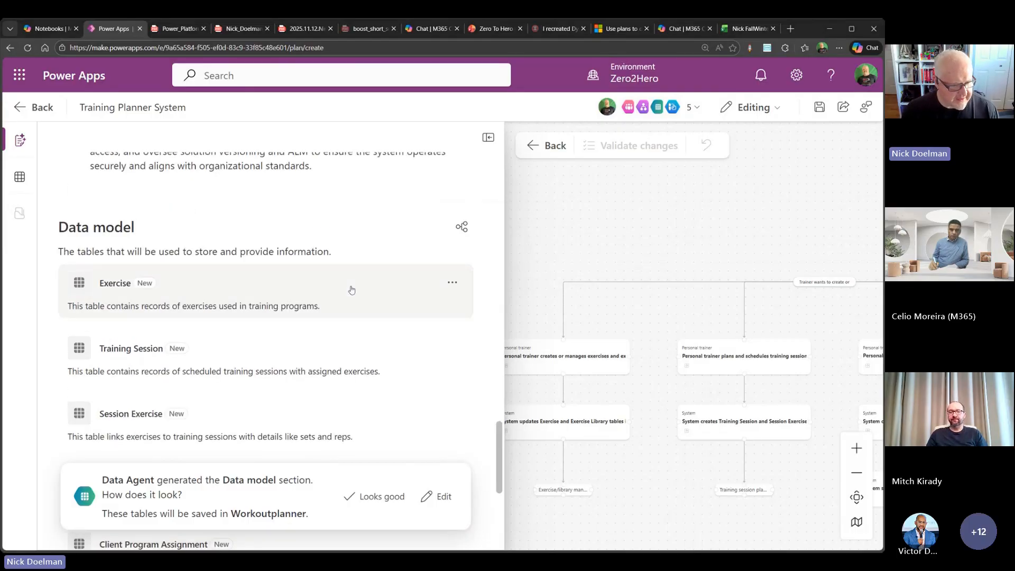
{"action": "scroll", "coordinate": [352, 290], "scroll_direction": "down", "scroll_amount": 5}
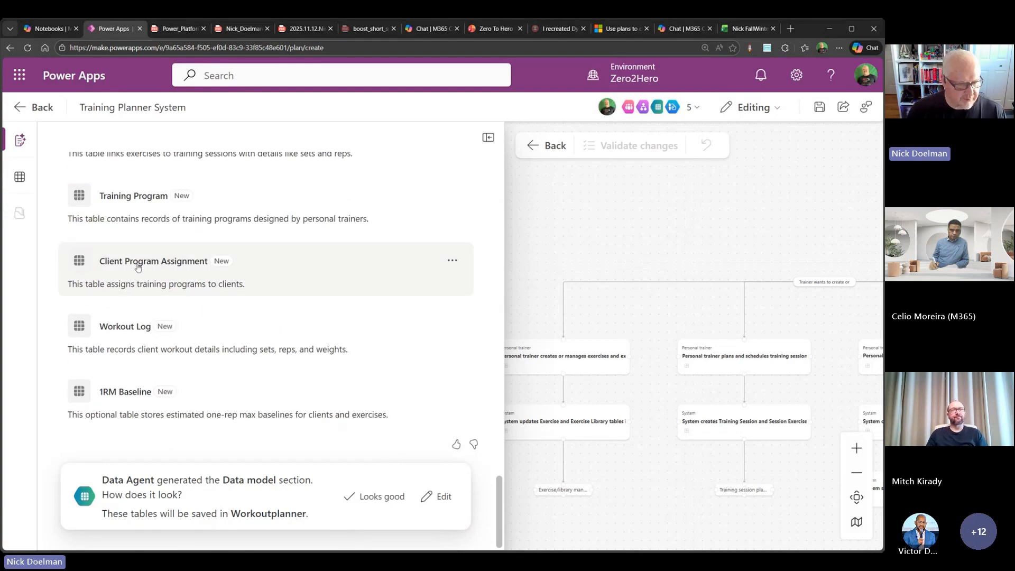
{"action": "left_click", "coordinate": [452, 260]}
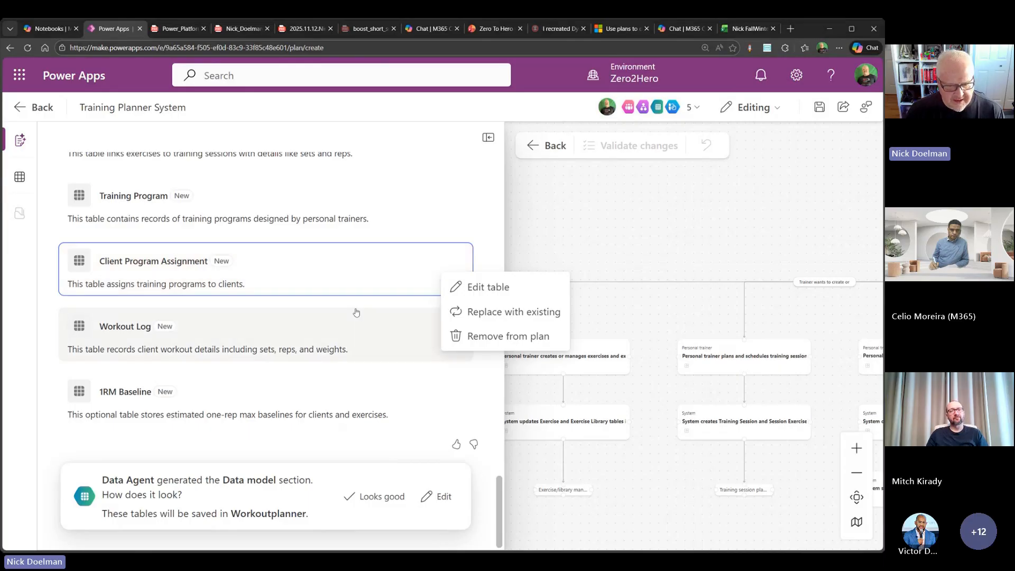
{"action": "left_click", "coordinate": [507, 288]}
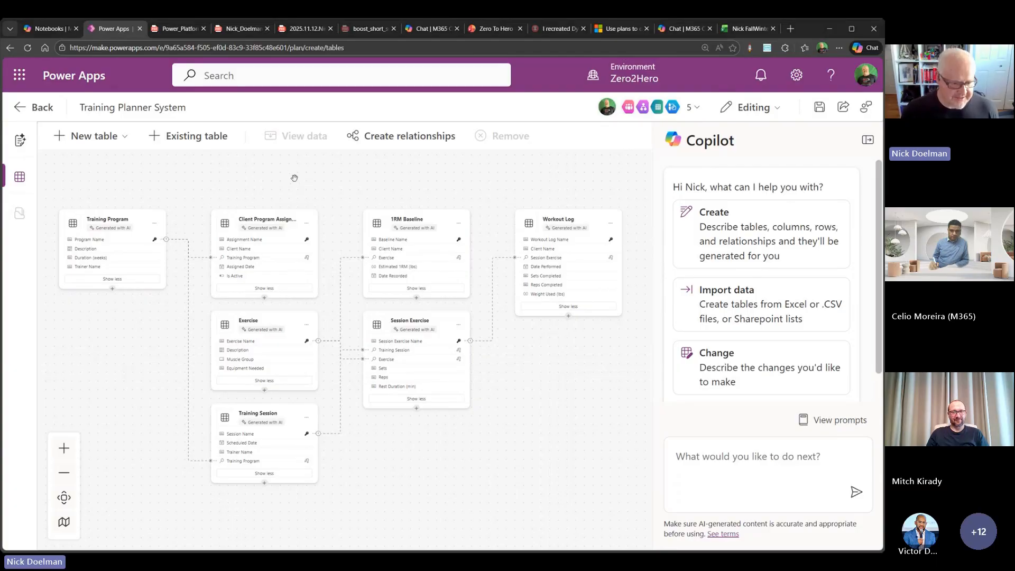
{"action": "left_click", "coordinate": [307, 224]}
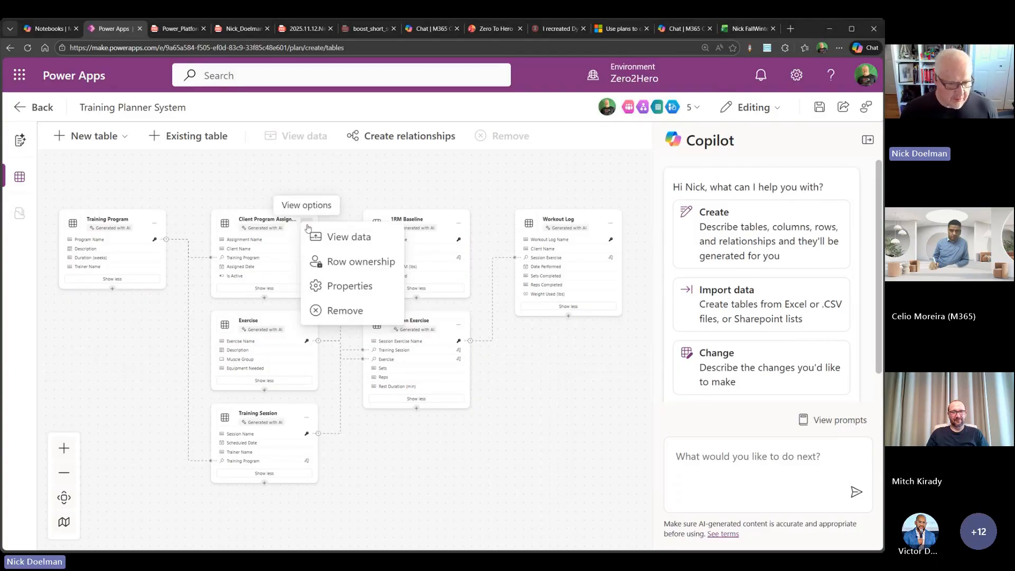
{"action": "left_click", "coordinate": [331, 173]}
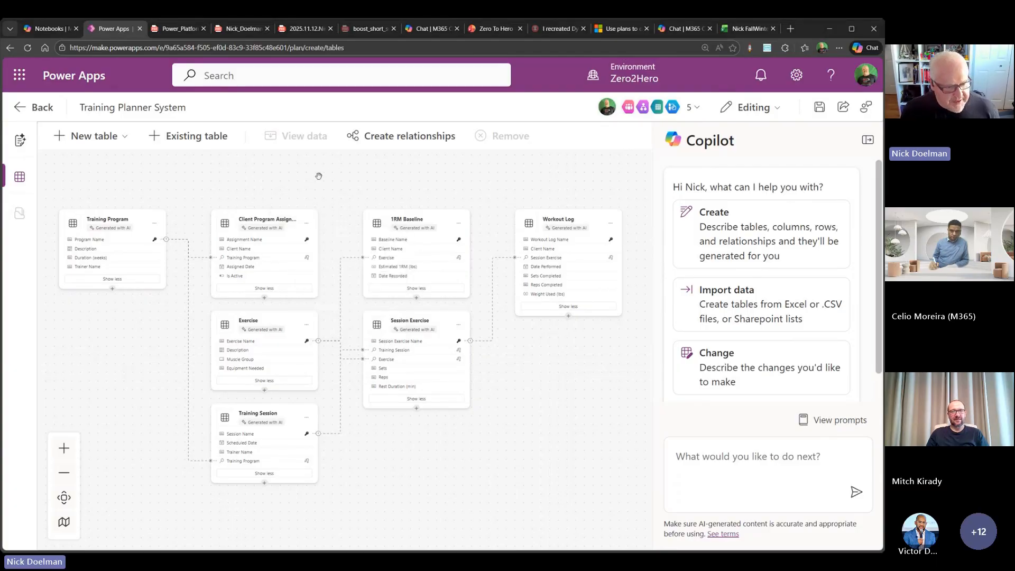
- Add the existing Contact table to the data model and place it below the Training Program table
{"action": "left_click", "coordinate": [191, 139]}
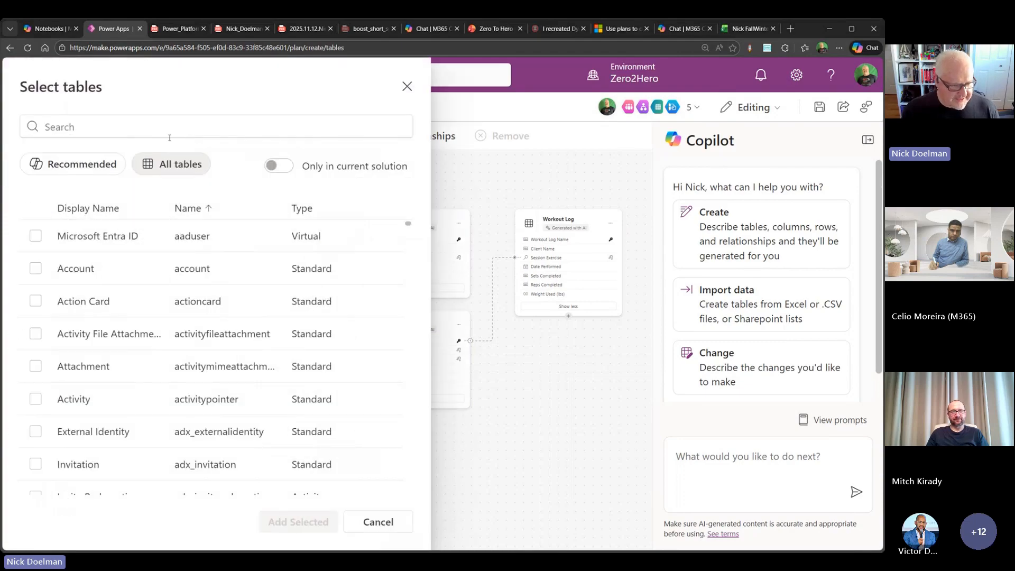
{"action": "left_click", "coordinate": [141, 127]}
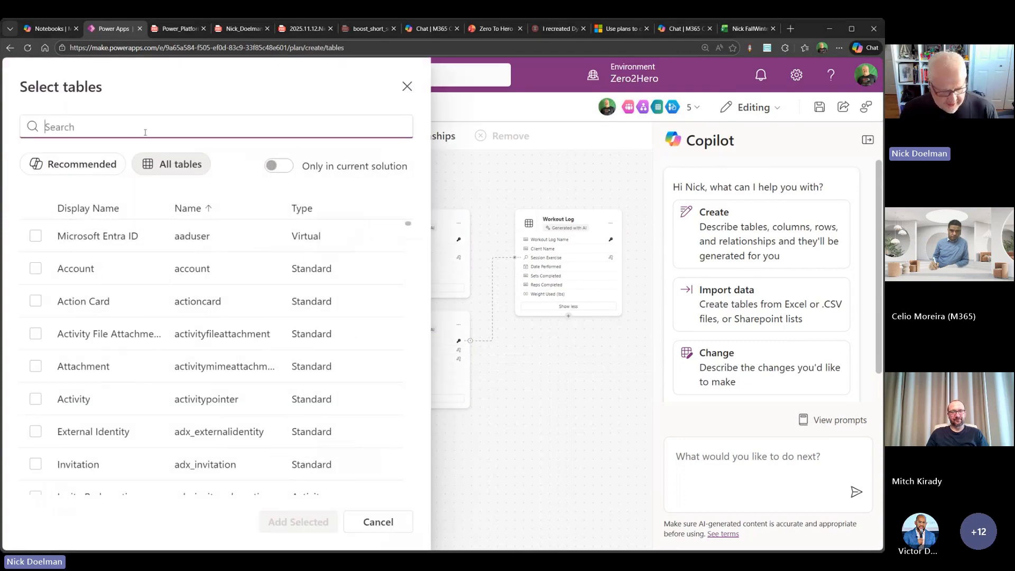
{"action": "type", "text": "contact"}
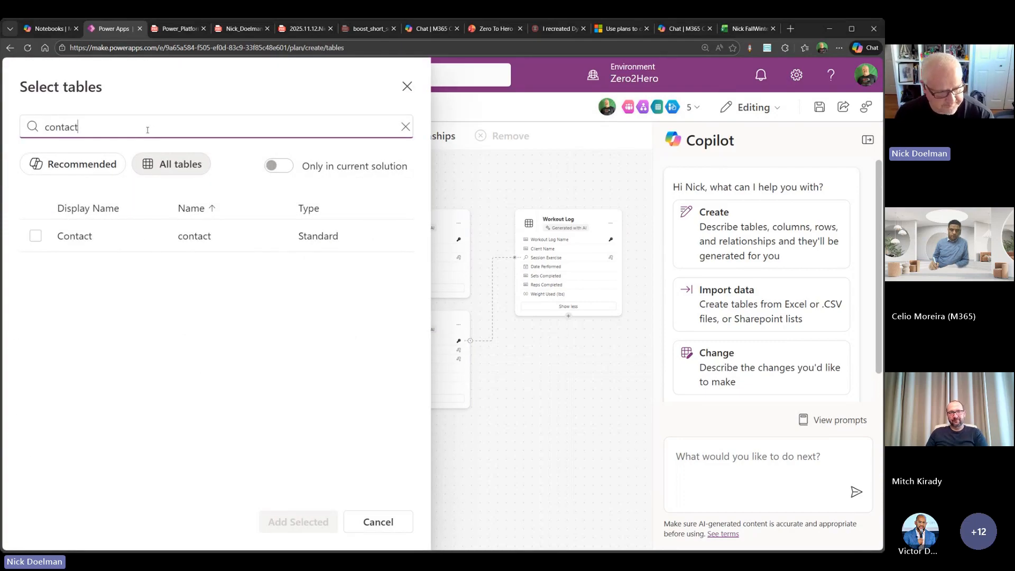
{"action": "left_click", "coordinate": [36, 237]}
{"action": "left_click", "coordinate": [299, 523]}
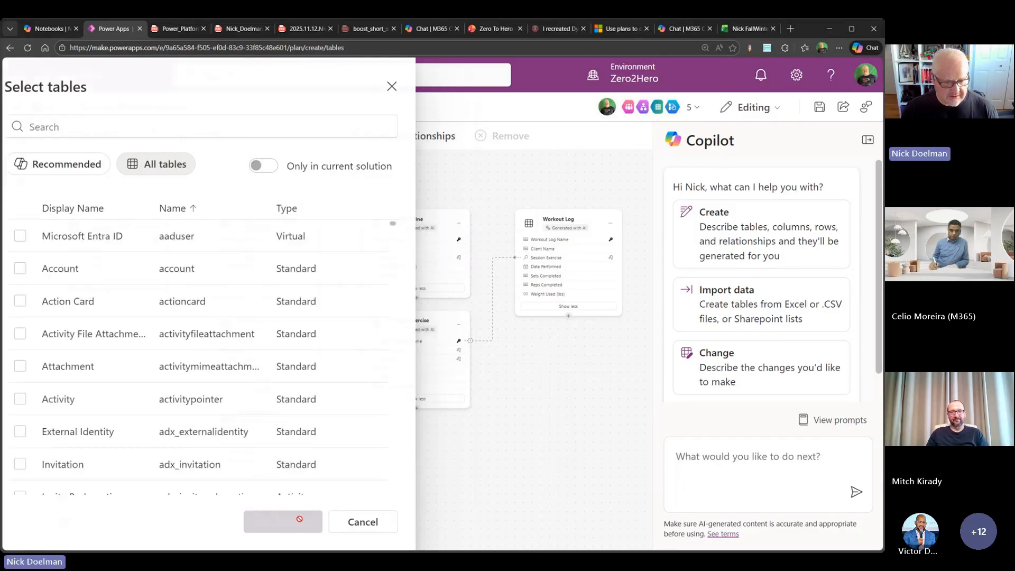
{"action": "left_click_drag", "start_coordinate": [143, 497], "coordinate": [151, 315]}
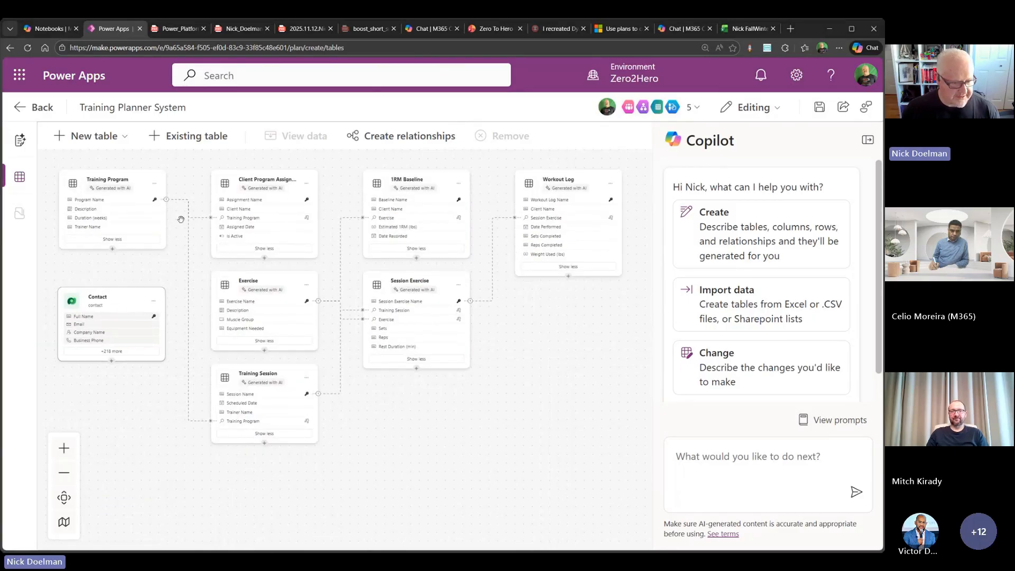
- Delete the relationship between the Training Program and Client Program Assignment tables
{"action": "left_click", "coordinate": [205, 221]}
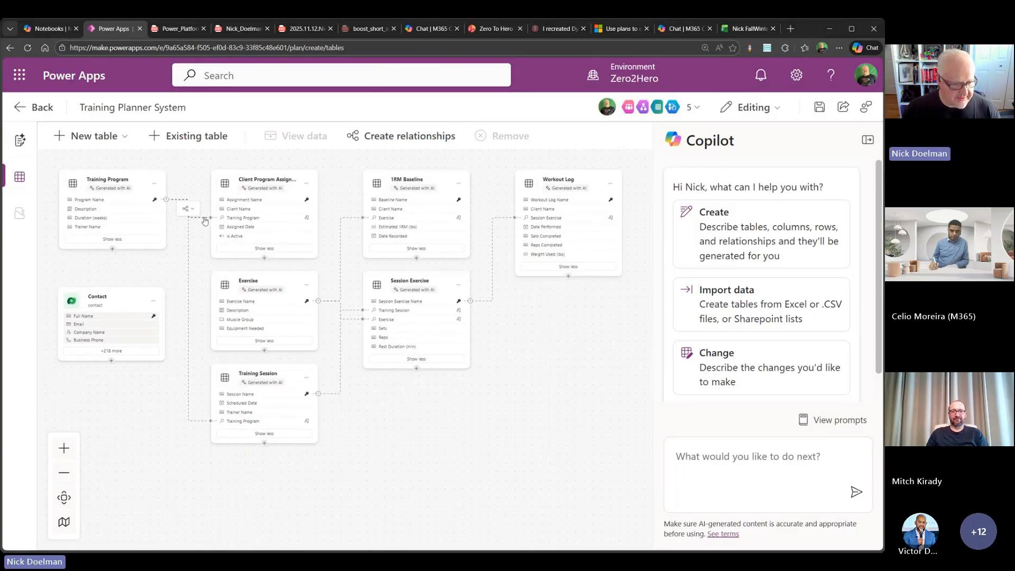
{"action": "right_click", "coordinate": [205, 221]}
{"action": "key", "text": "Escape"}
{"action": "left_click", "coordinate": [189, 209]}
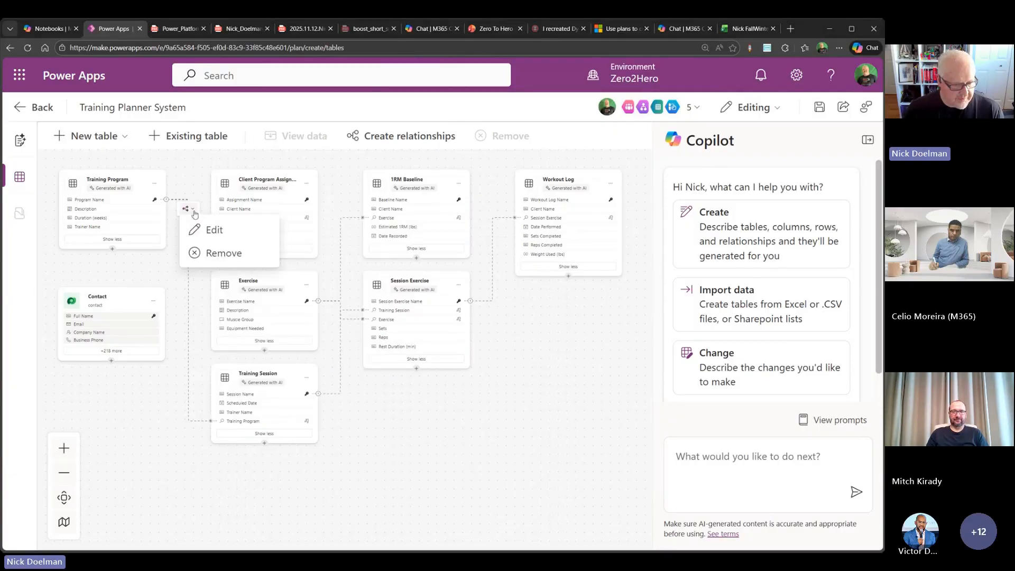
{"action": "left_click", "coordinate": [221, 255]}
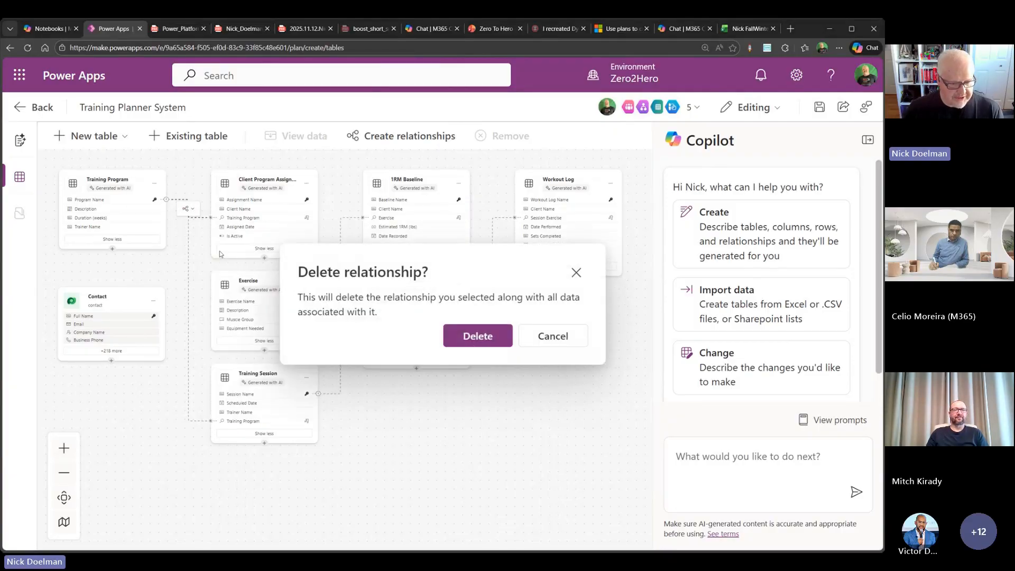
{"action": "left_click", "coordinate": [478, 335]}
- Remove the Client Program Assignment table from the data model and move the Contact table into its place
{"action": "left_click", "coordinate": [310, 186]}
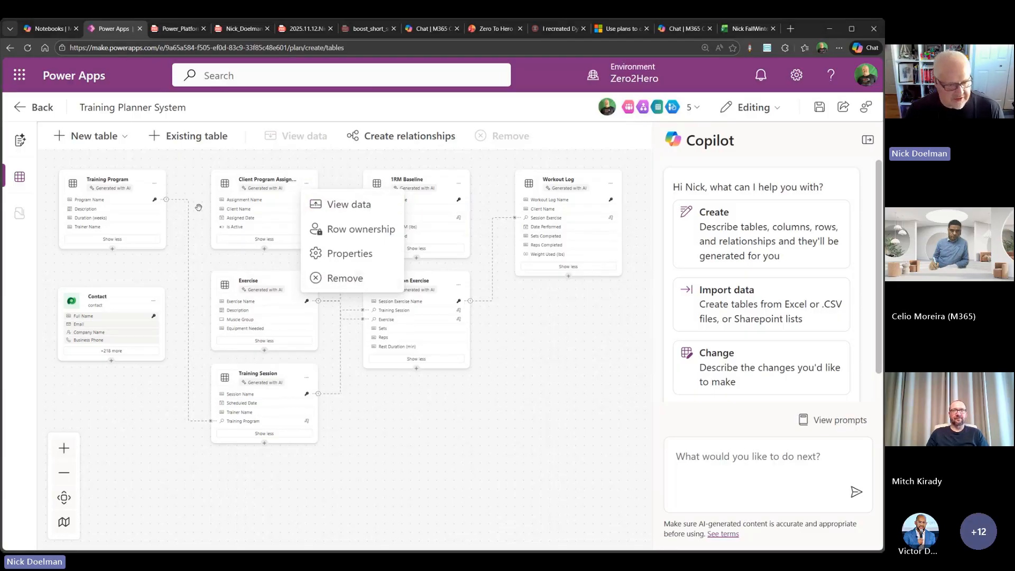
{"action": "left_click", "coordinate": [212, 264]}
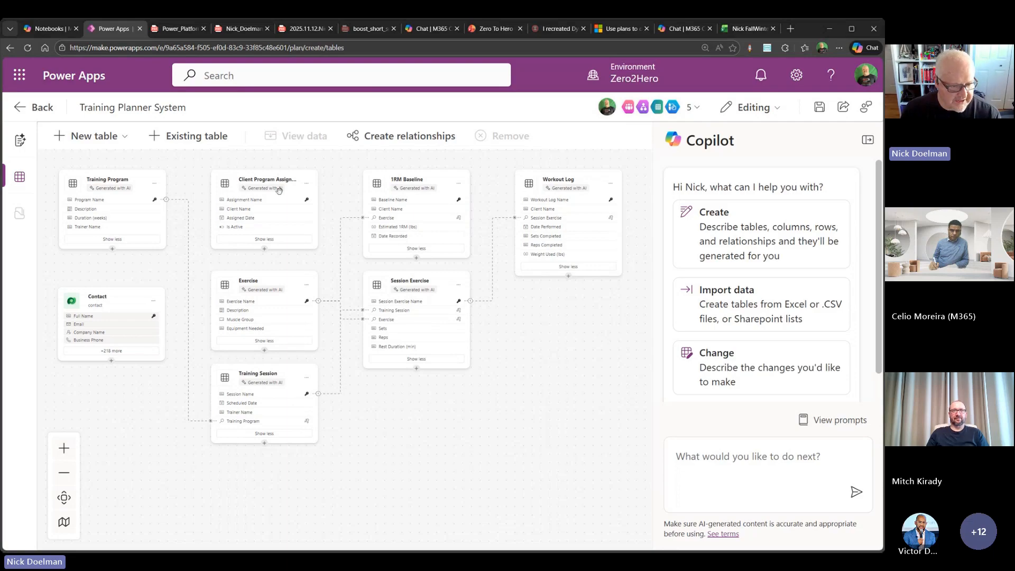
{"action": "left_click", "coordinate": [307, 185]}
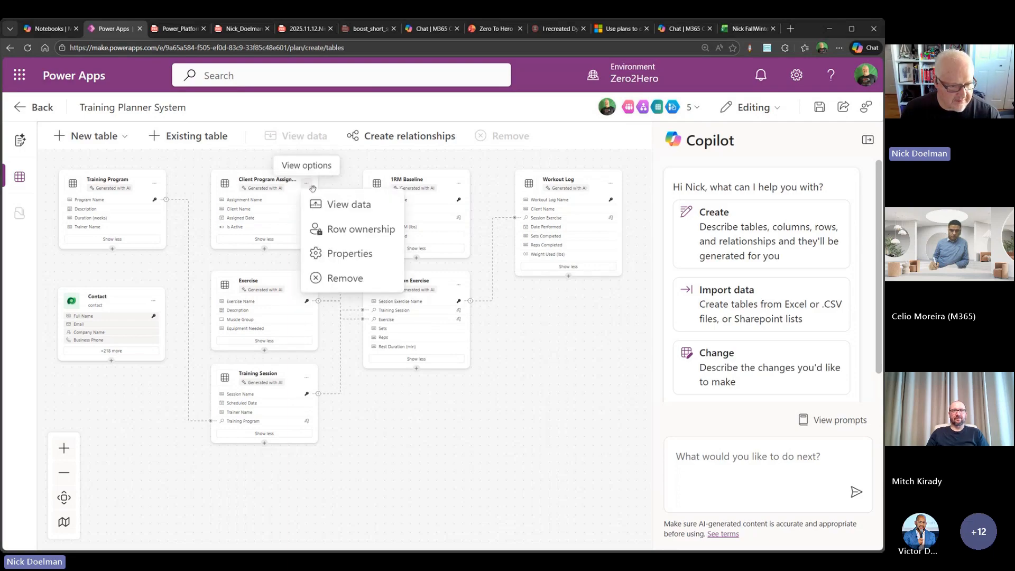
{"action": "left_click", "coordinate": [347, 277]}
{"action": "left_click", "coordinate": [466, 335]}
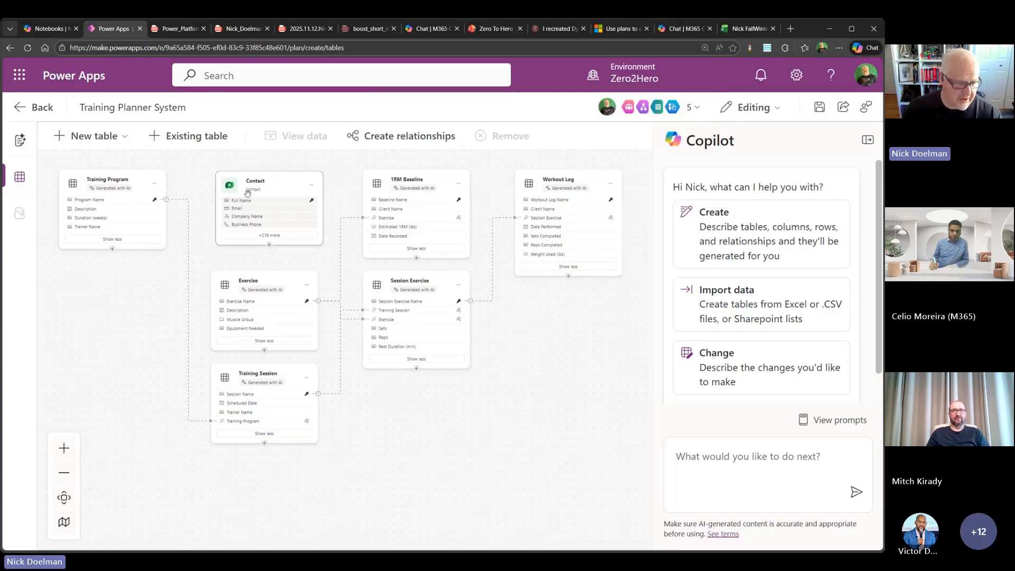
- Set up a new one-to-many relationship with Contact on the one side and Training Program on the many side
{"action": "left_click", "coordinate": [398, 143]}
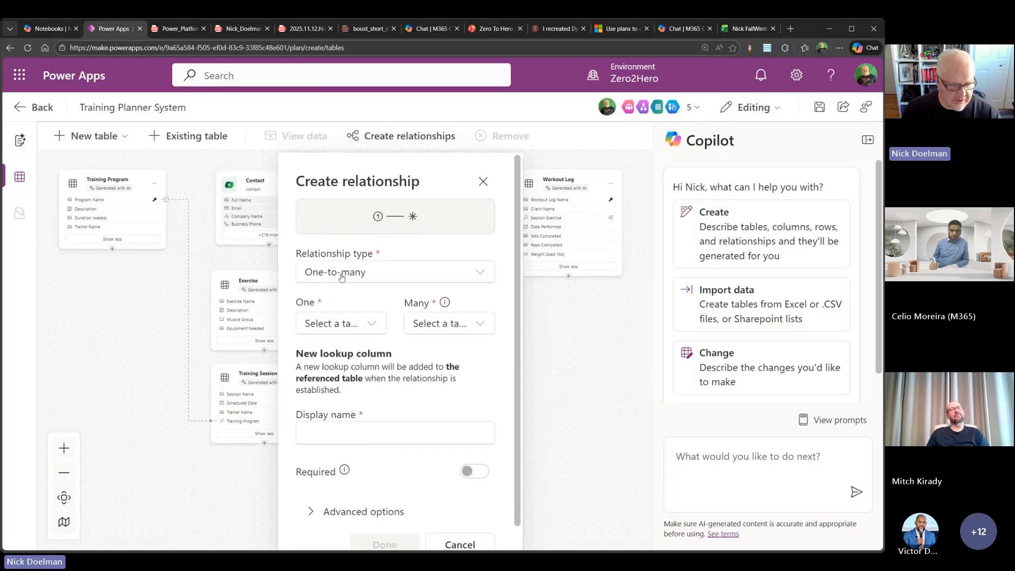
{"action": "left_click", "coordinate": [355, 324]}
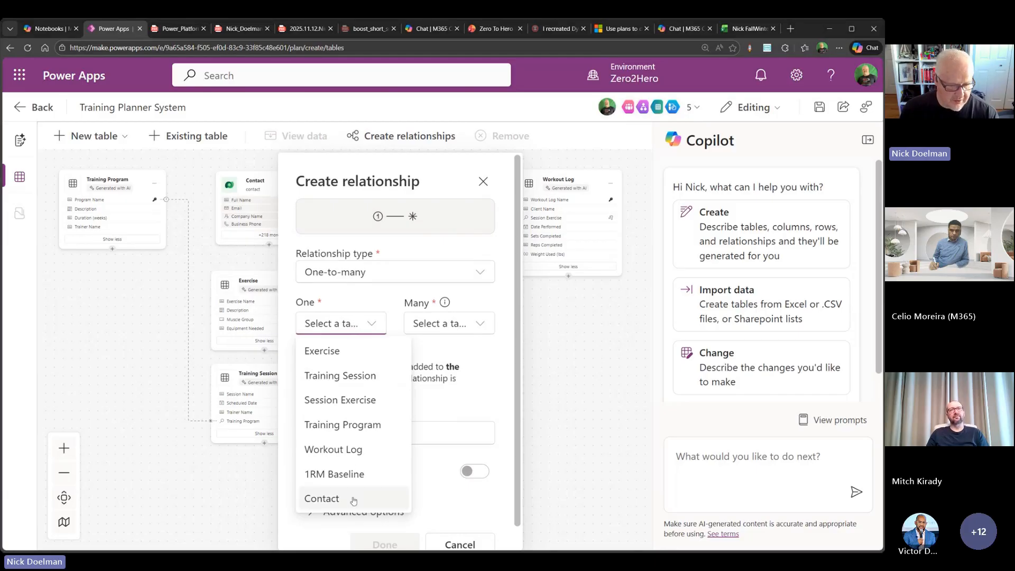
{"action": "left_click", "coordinate": [323, 498]}
{"action": "left_click", "coordinate": [458, 327]}
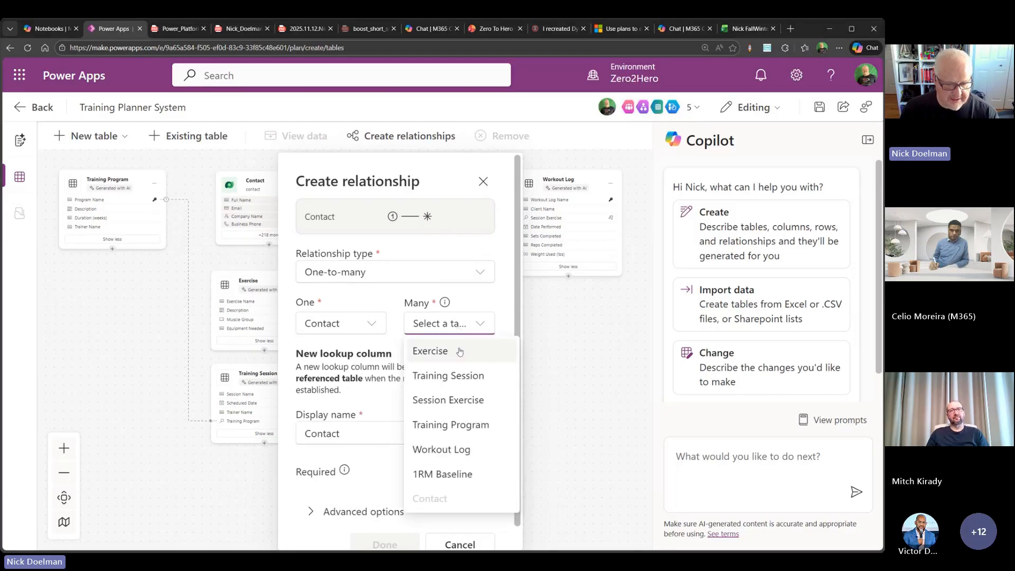
{"action": "left_click", "coordinate": [463, 426]}
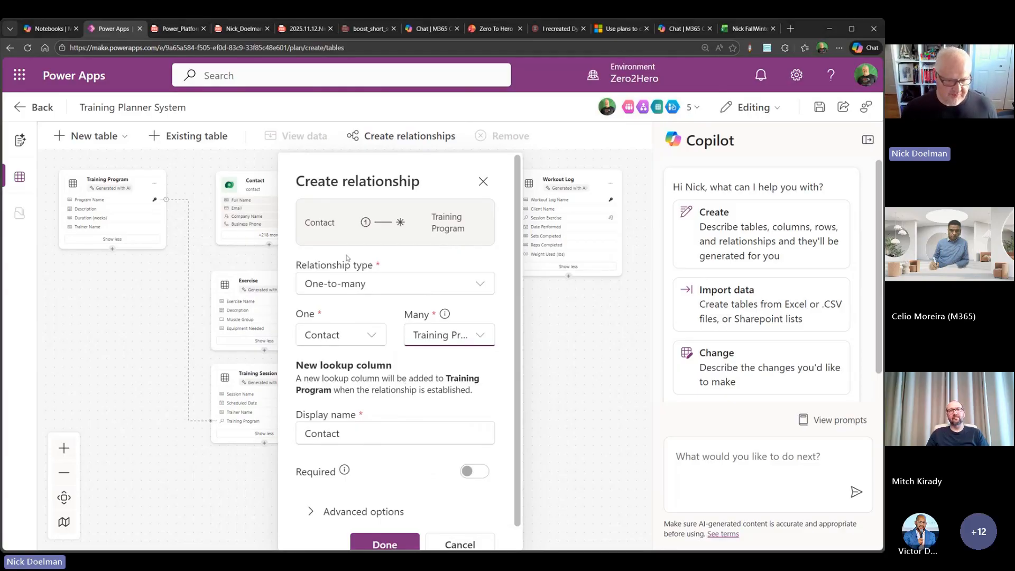
- Make the Contact lookup column required, review the relationship's advanced naming options, and create the relationship
{"action": "scroll", "coordinate": [420, 343], "scroll_direction": "down", "scroll_amount": 1}
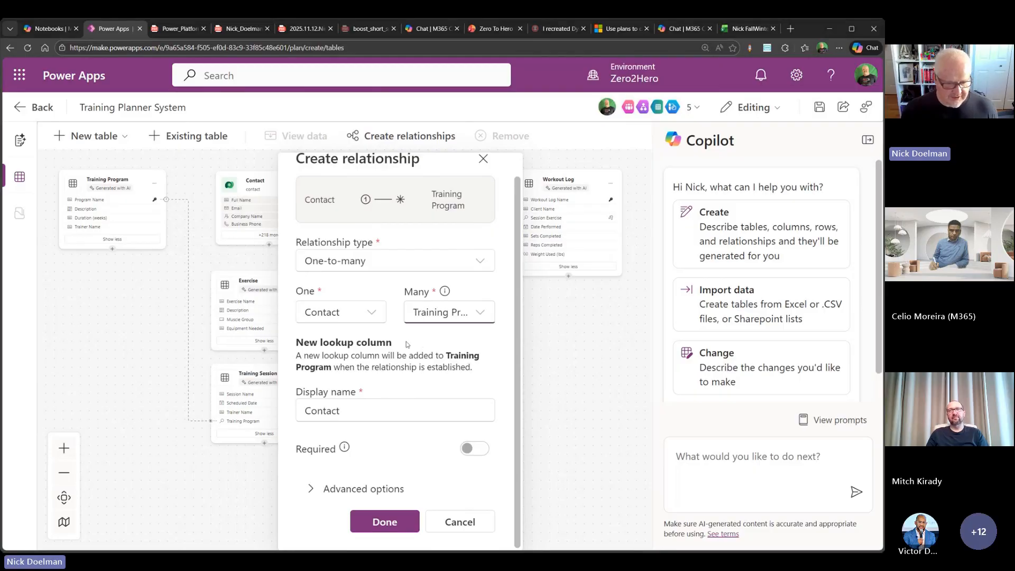
{"action": "left_click", "coordinate": [477, 452]}
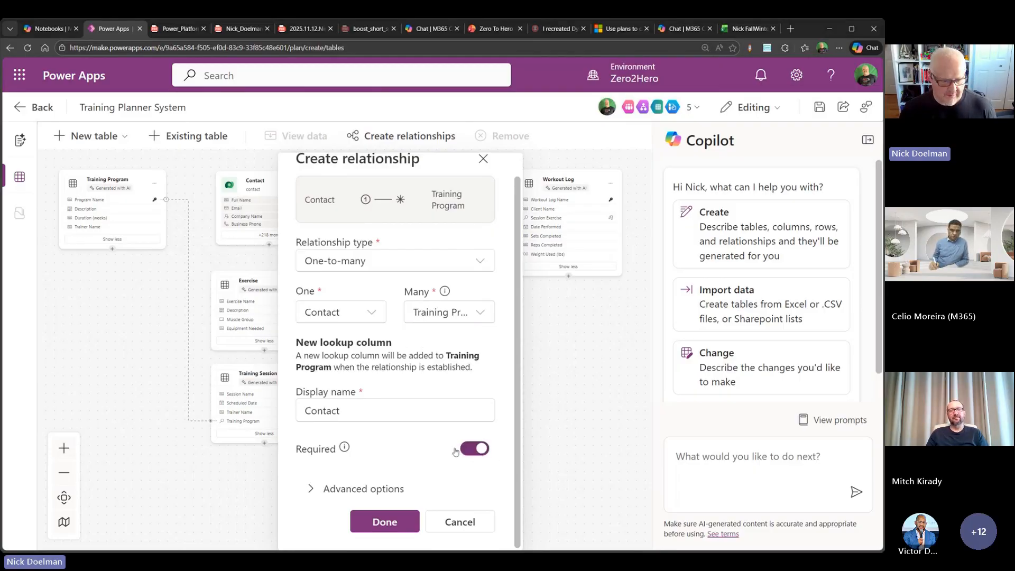
{"action": "left_click", "coordinate": [349, 489]}
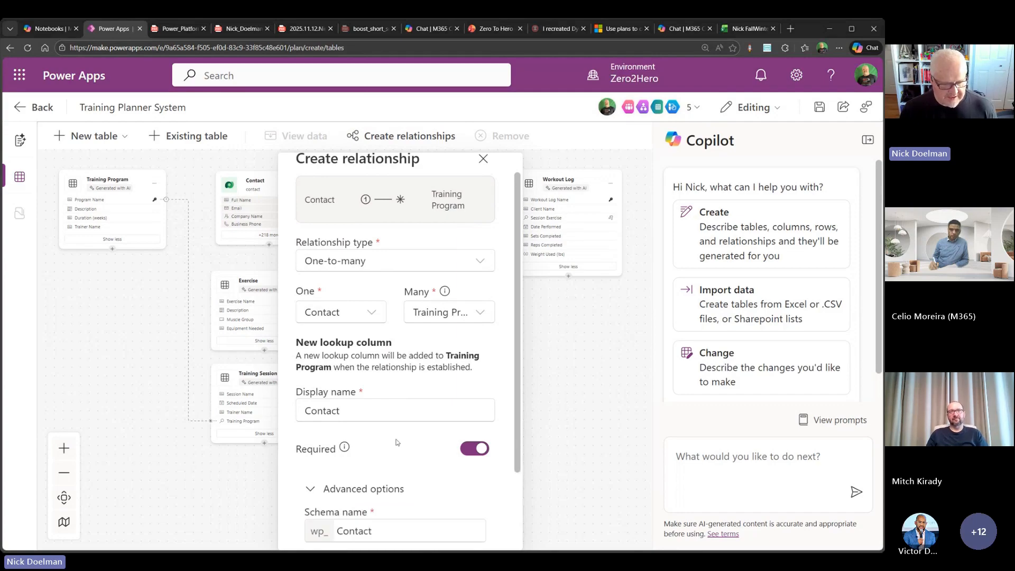
{"action": "scroll", "coordinate": [397, 442], "scroll_direction": "down", "scroll_amount": 2}
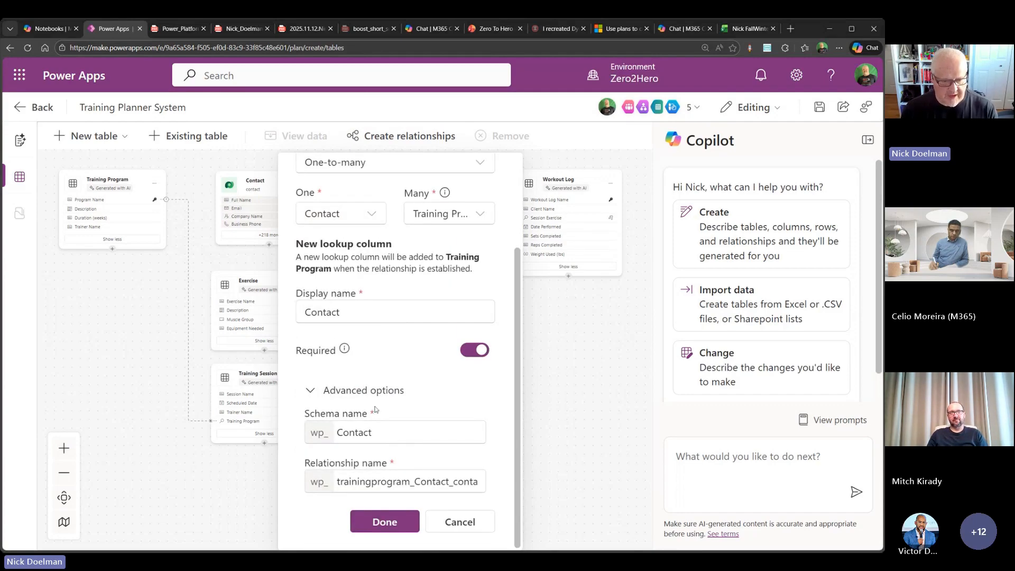
{"action": "scroll", "coordinate": [410, 454], "scroll_direction": "up", "scroll_amount": 3}
{"action": "scroll", "coordinate": [410, 455], "scroll_direction": "down", "scroll_amount": 3}
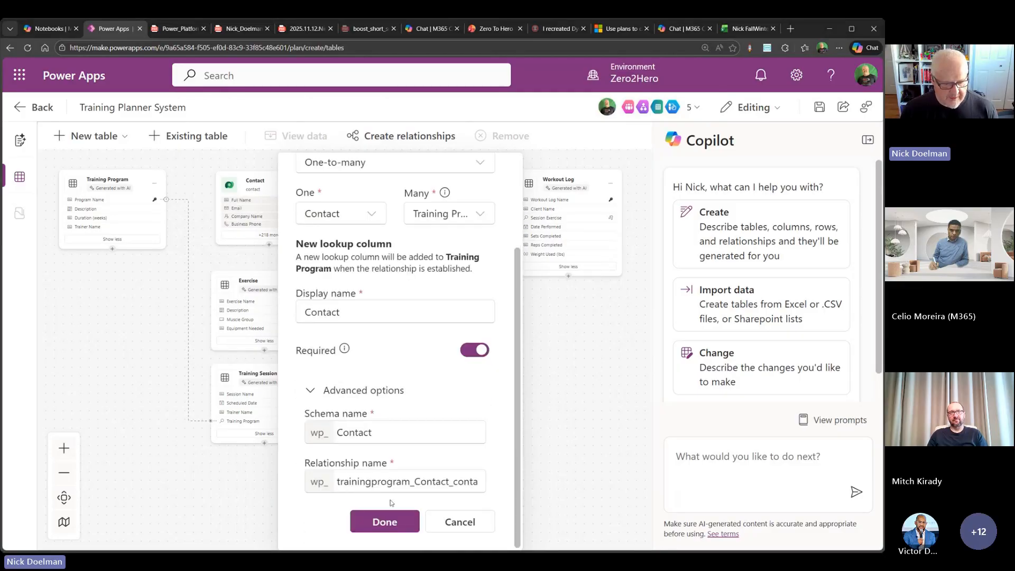
{"action": "left_click", "coordinate": [385, 522]}
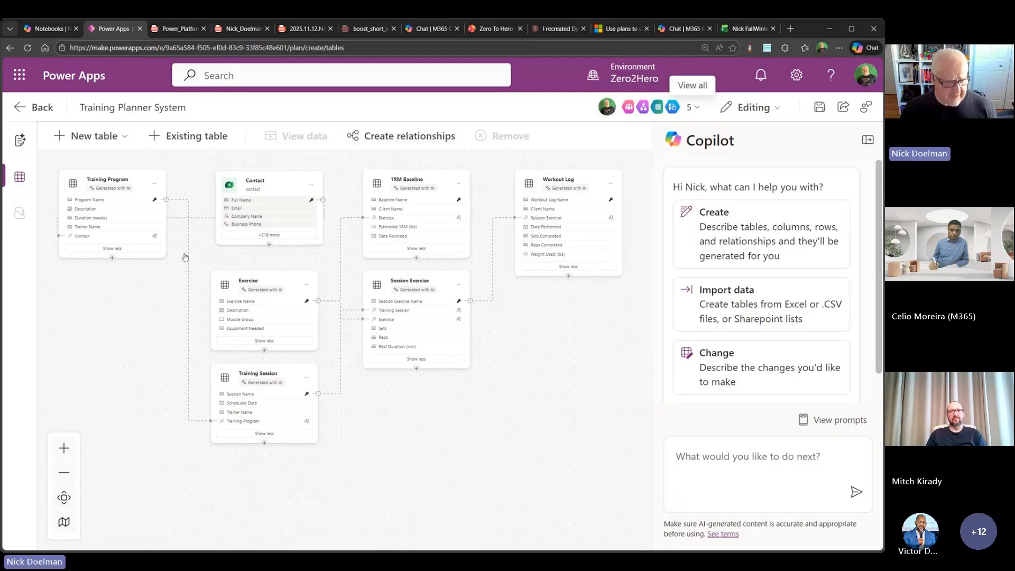
- Rearrange the diagram so the Contact table sits directly above the Training Program table
{"action": "mouse_move", "coordinate": [105, 180]}
{"action": "left_mouse_down"}
{"action": "mouse_move", "coordinate": [109, 258]}
{"action": "mouse_move", "coordinate": [97, 194]}
{"action": "left_mouse_up"}
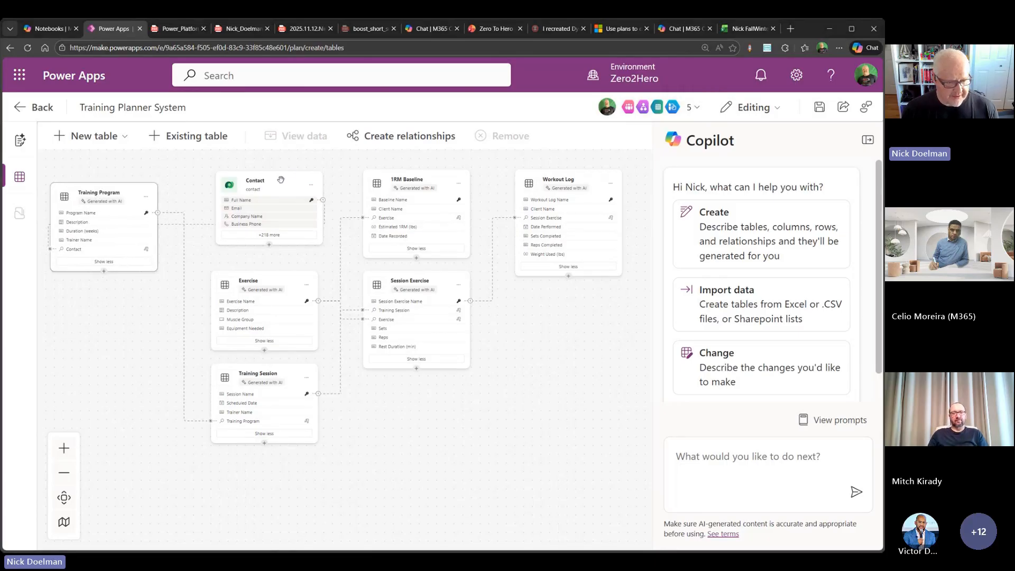
{"action": "left_click_drag", "start_coordinate": [281, 180], "coordinate": [111, 209]}
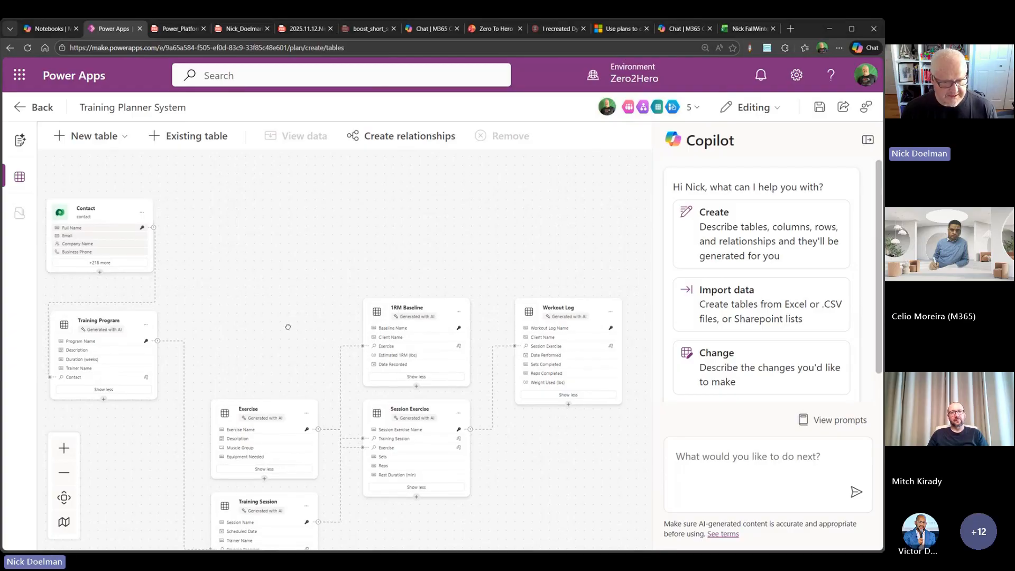
{"action": "left_click_drag", "start_coordinate": [288, 324], "coordinate": [290, 204]}
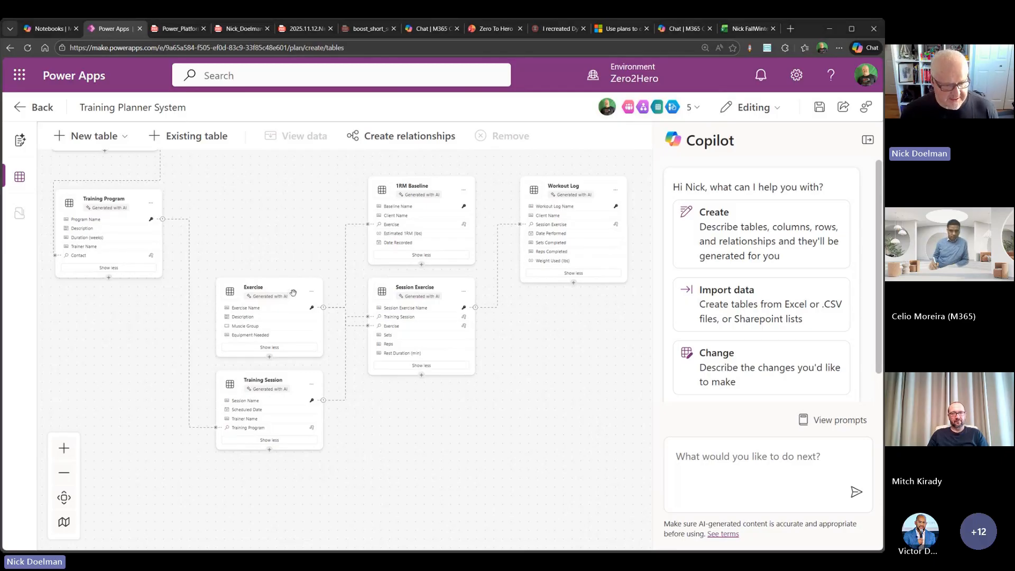
- Check which Exercise table columns are displayed without changing them, and open the table's sample data
{"action": "left_click", "coordinate": [277, 349]}
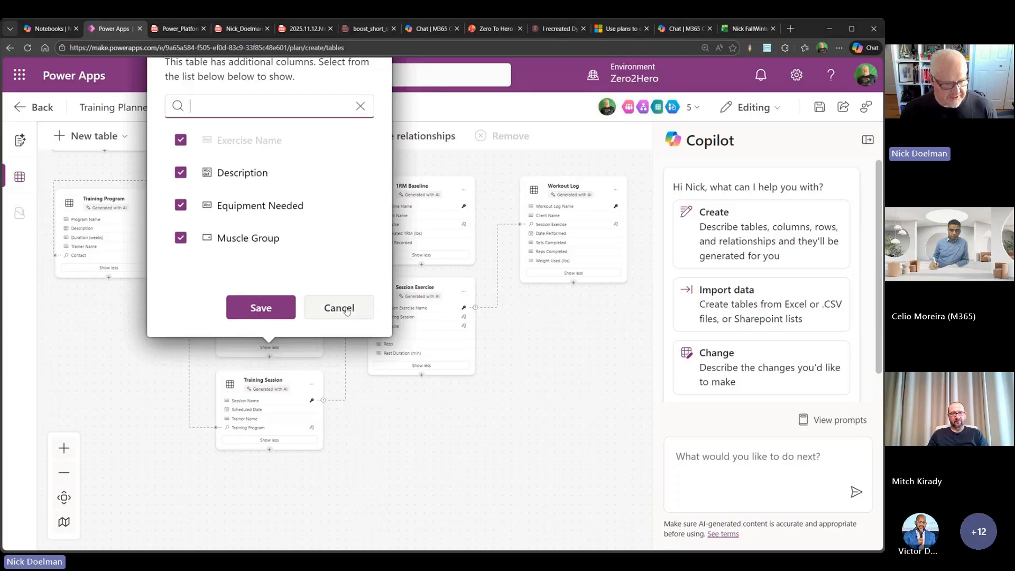
{"action": "left_click", "coordinate": [346, 309]}
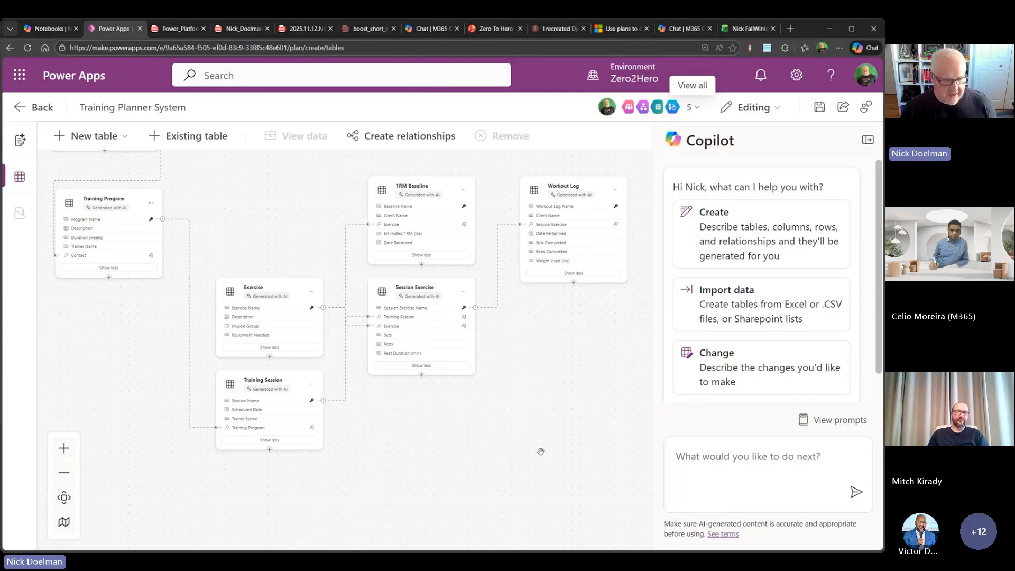
{"action": "left_click", "coordinate": [313, 295]}
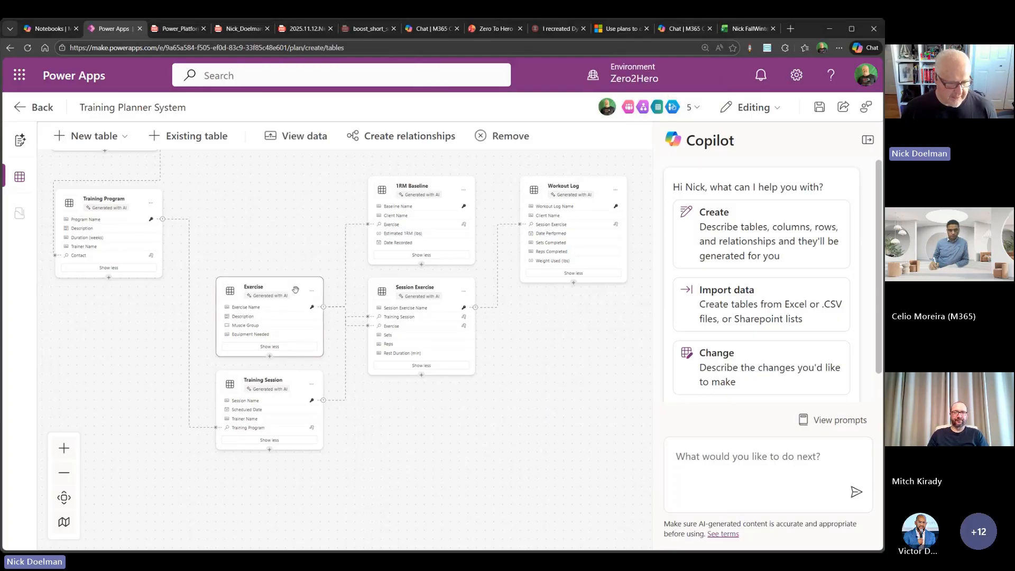
{"action": "left_click", "coordinate": [296, 136]}
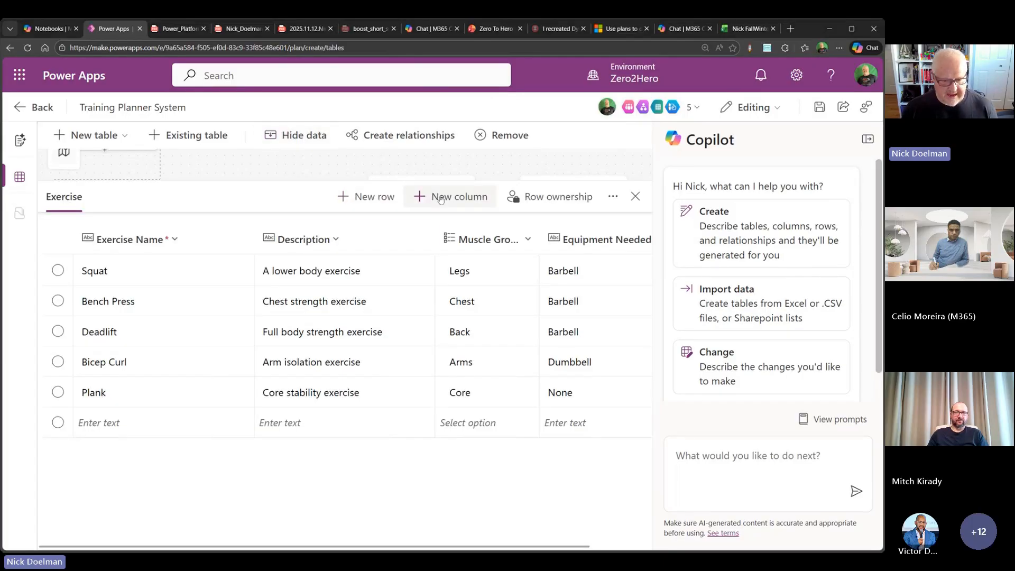
- Examine the data types offered for a new Exercise column, including the Choice options, without creating the column
{"action": "left_click", "coordinate": [422, 197]}
{"action": "left_click", "coordinate": [418, 356]}
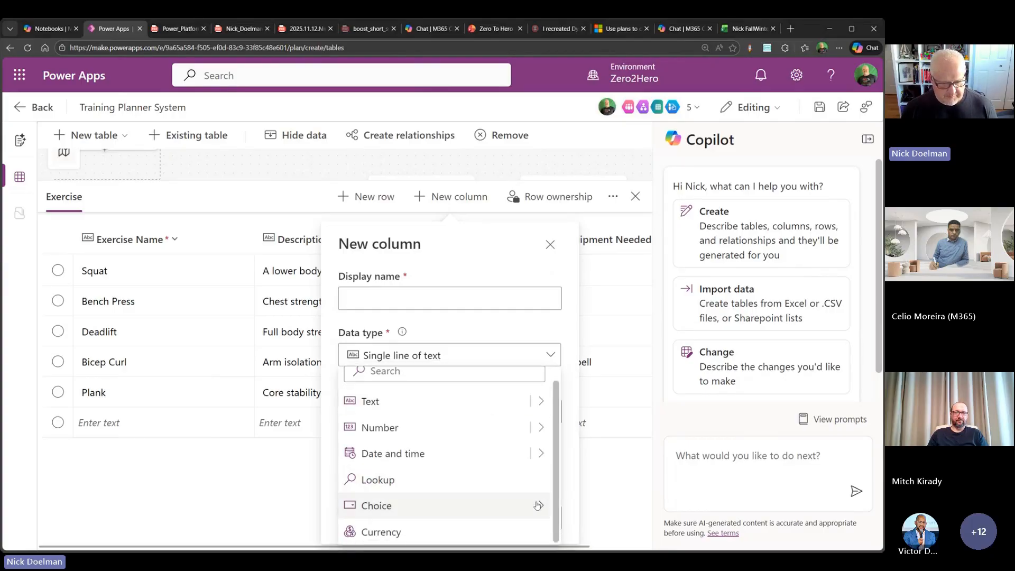
{"action": "mouse_move", "coordinate": [505, 507]}
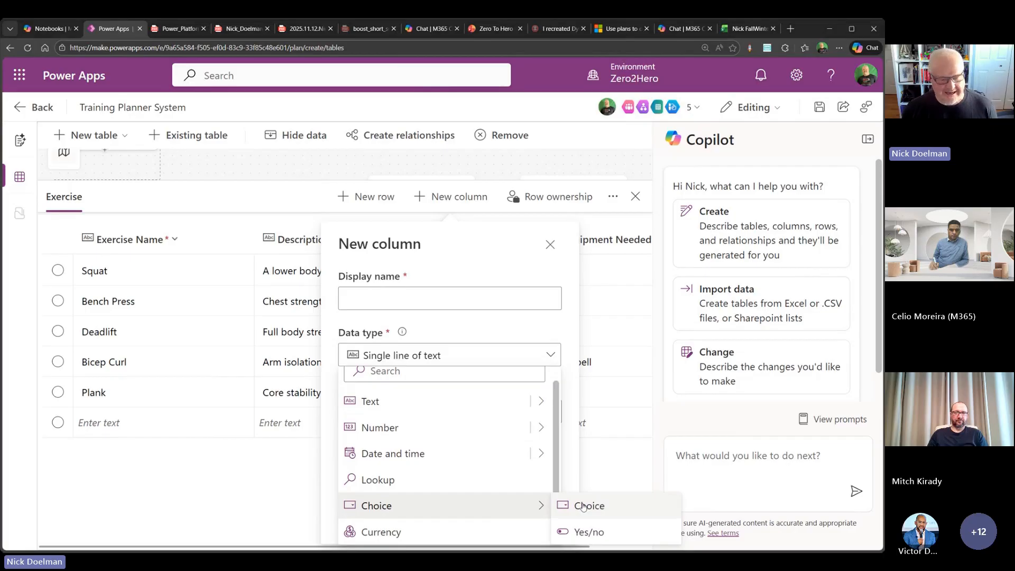
{"action": "left_click", "coordinate": [252, 503]}
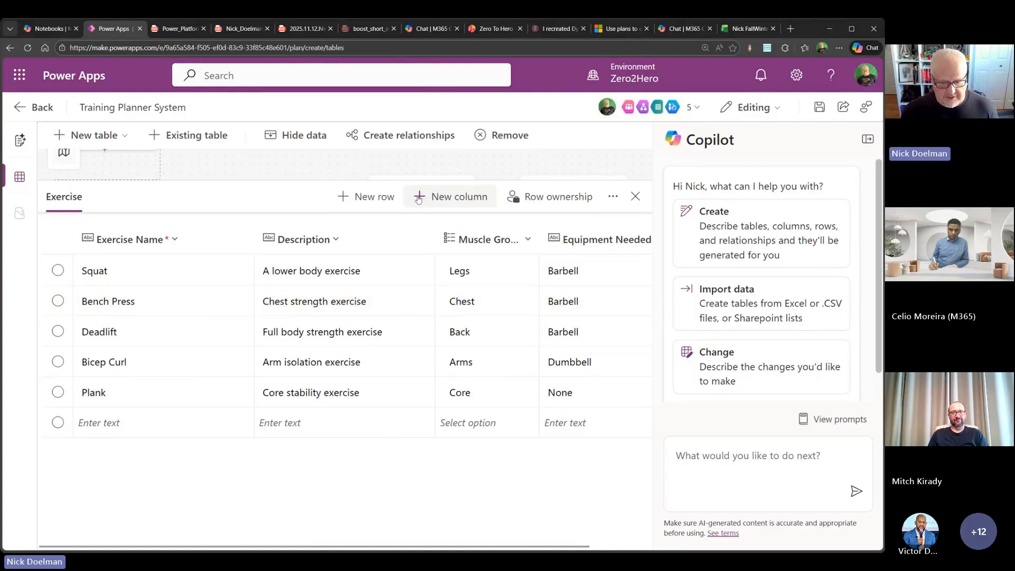
{"action": "left_click", "coordinate": [442, 199]}
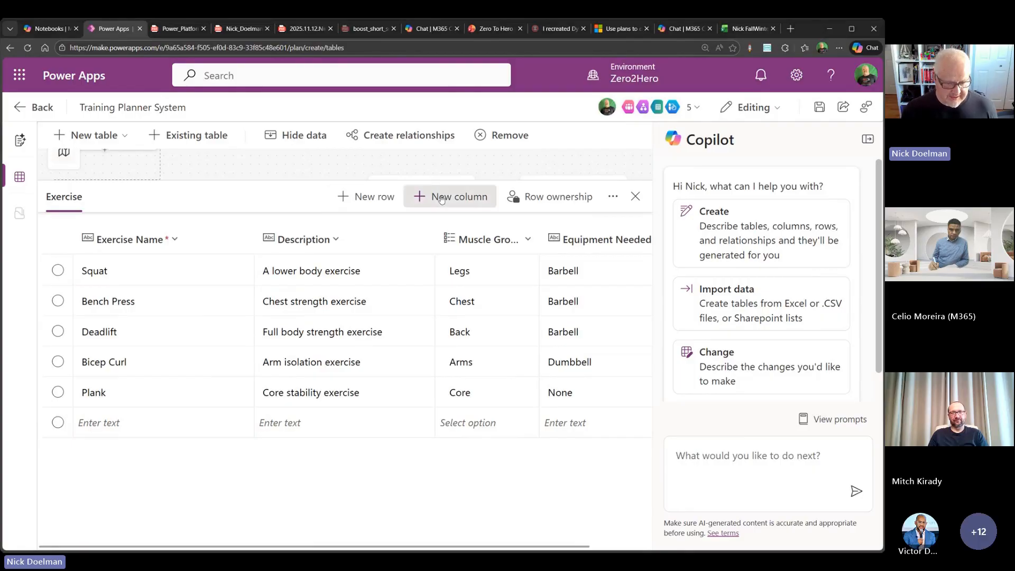
{"action": "left_click", "coordinate": [228, 479]}
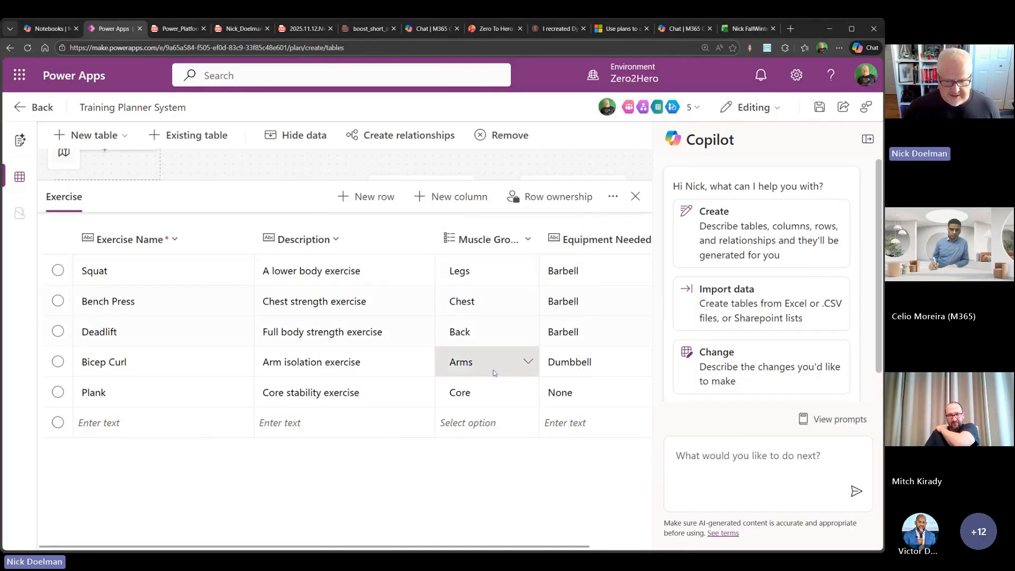
{"action": "left_click", "coordinate": [712, 456]}
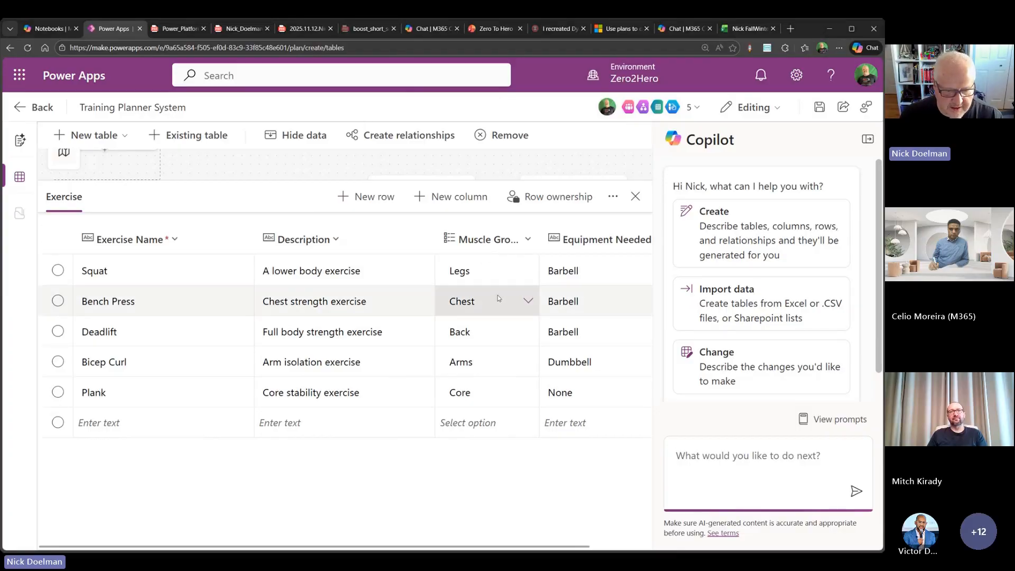
{"action": "type", "text": "work Oh yeah listening"}
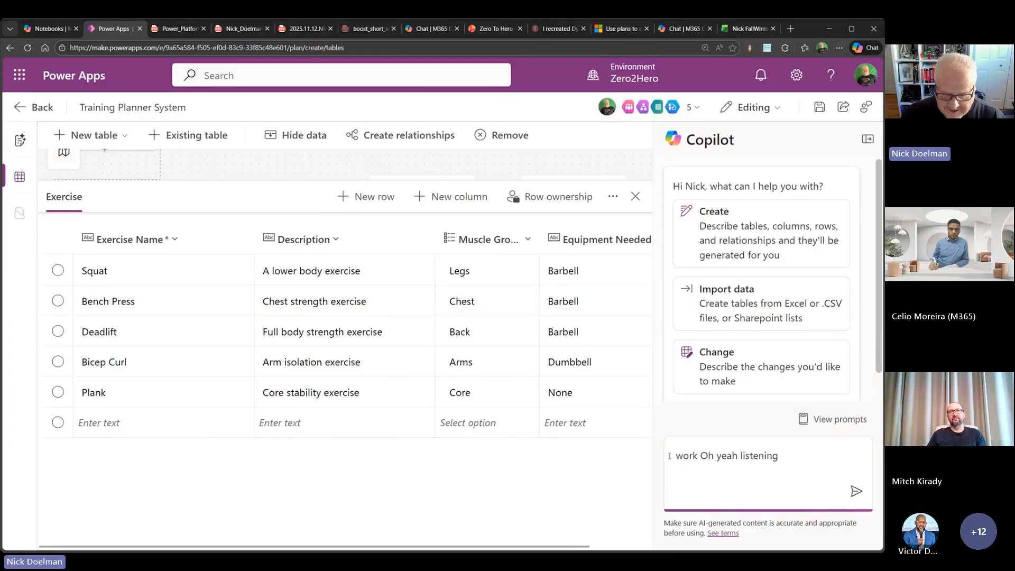
{"action": "left_click_drag", "start_coordinate": [777, 456], "coordinate": [671, 454]}
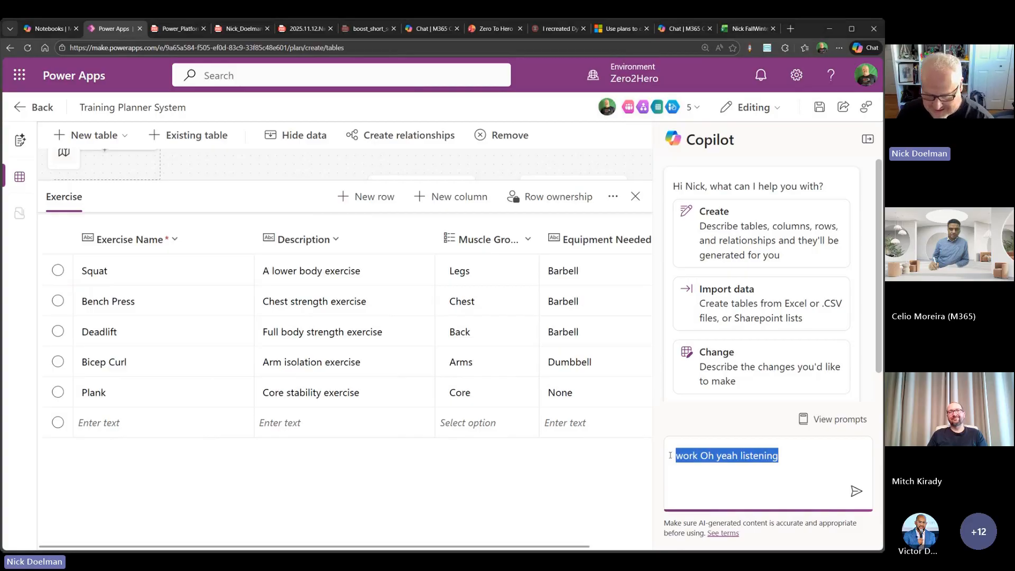
{"action": "key", "text": "BackSpace"}
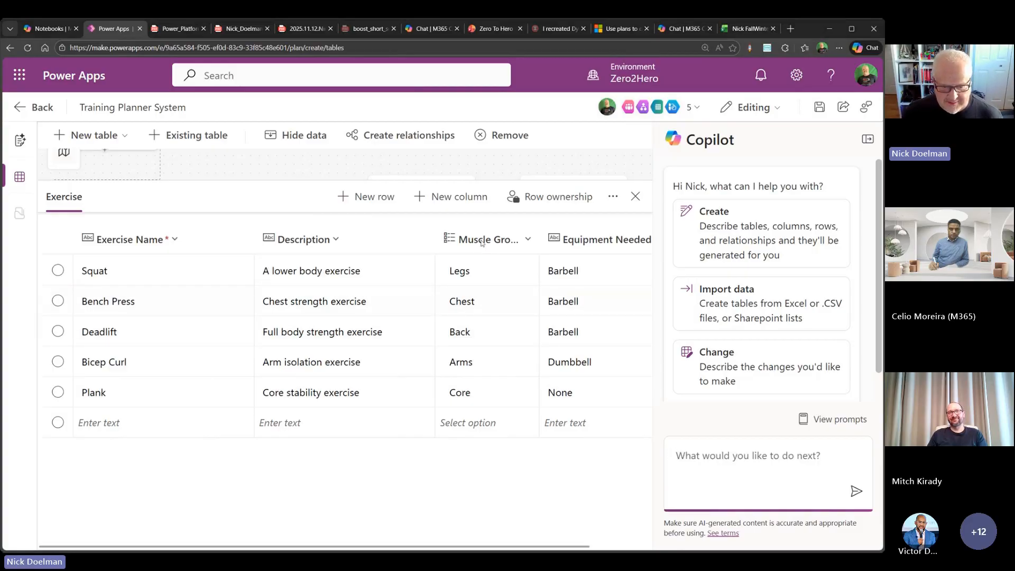
- Send Copilot the prompt "here create a option set for difficulty" for the Exercise table, removing the stray dictated words
{"action": "type", "text": "here"}
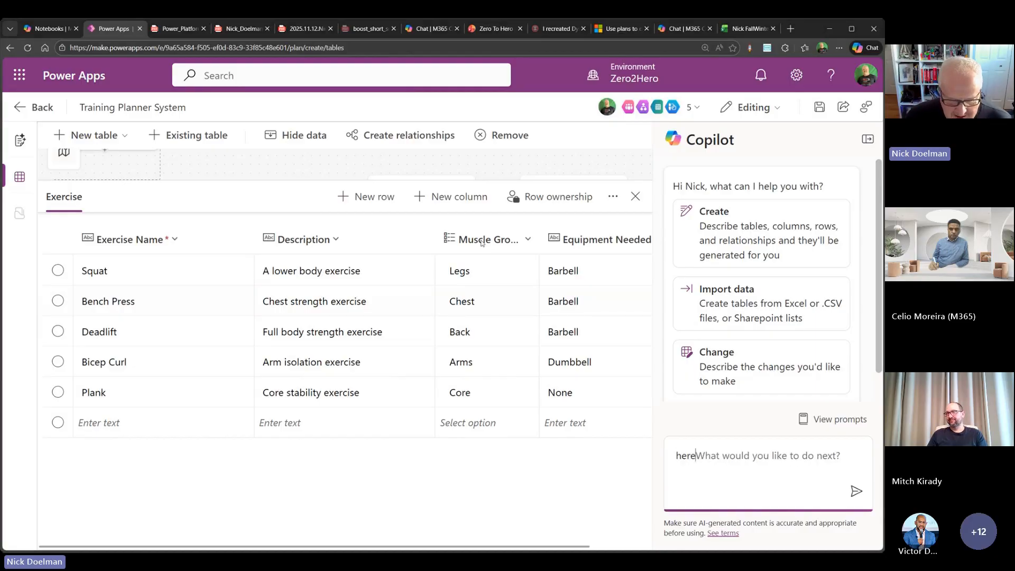
{"action": "type", "text": " create a option set for difficulty"}
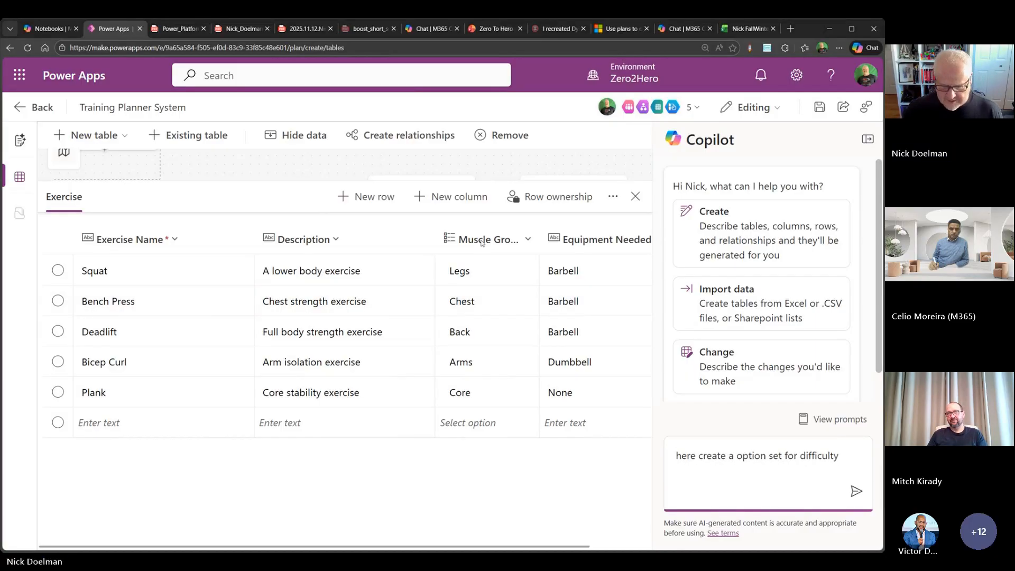
{"action": "type", "text": " O i've done this"}
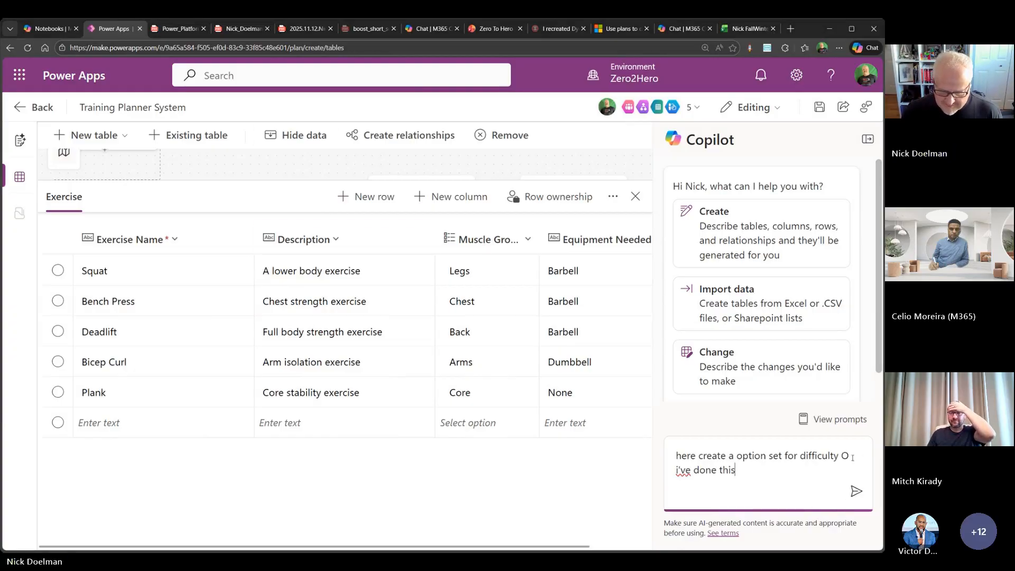
{"action": "left_click_drag", "start_coordinate": [841, 455], "coordinate": [845, 467]}
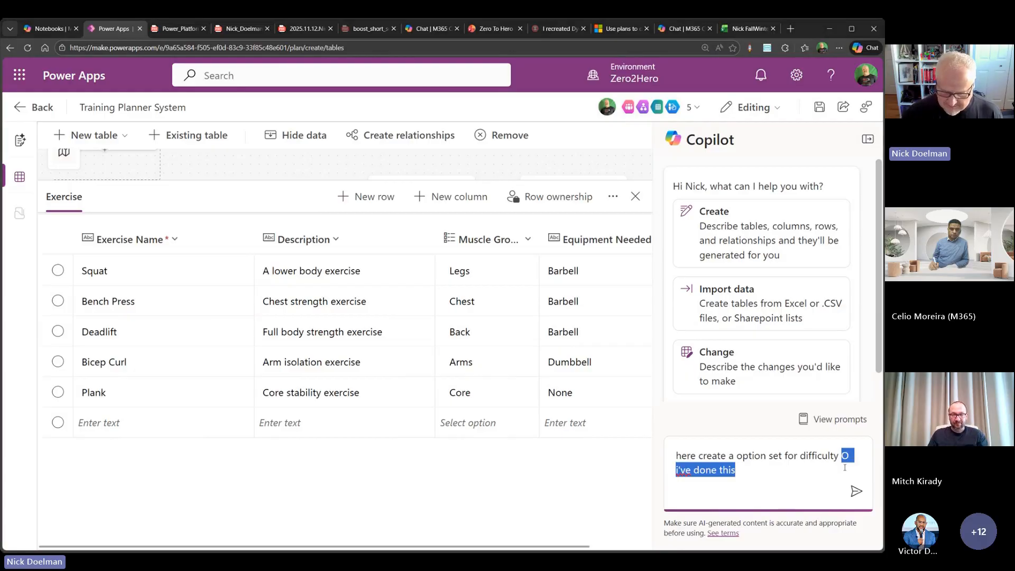
{"action": "key", "text": "BackSpace"}
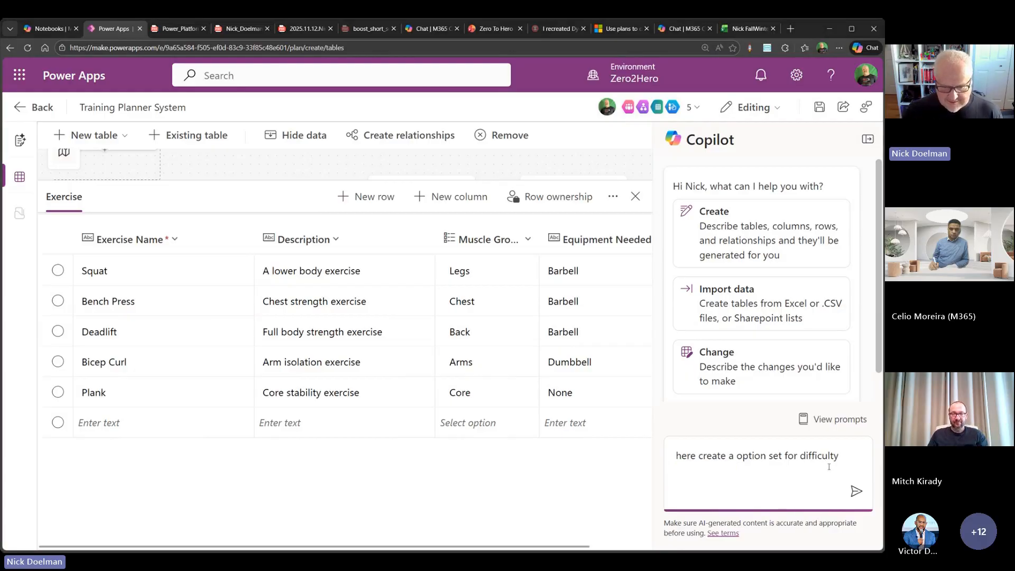
{"action": "left_click", "coordinate": [856, 491]}
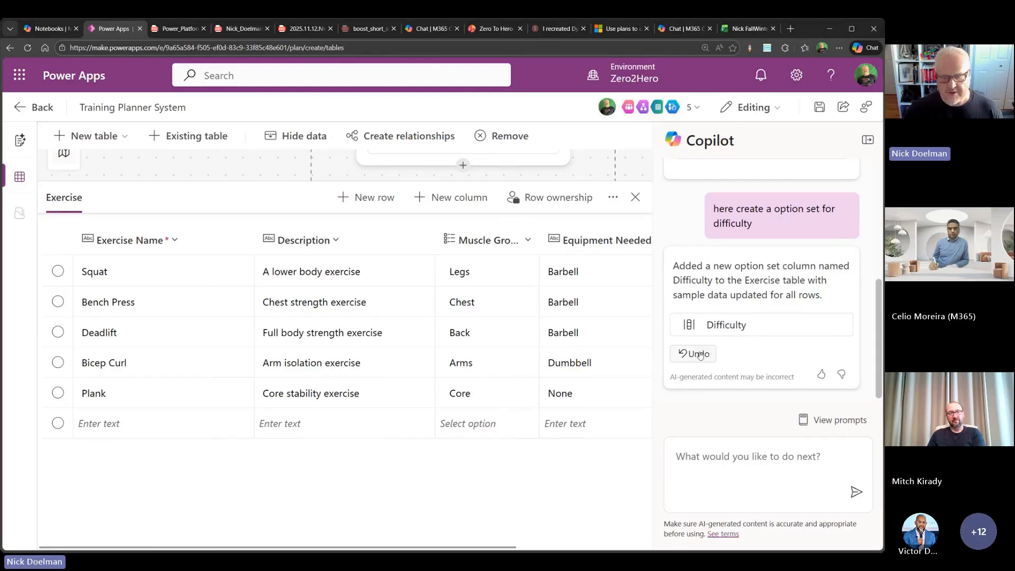
- Open positive feedback for Copilot's Difficulty response, cancel it, and close the Exercise table's data
{"action": "left_click", "coordinate": [821, 375]}
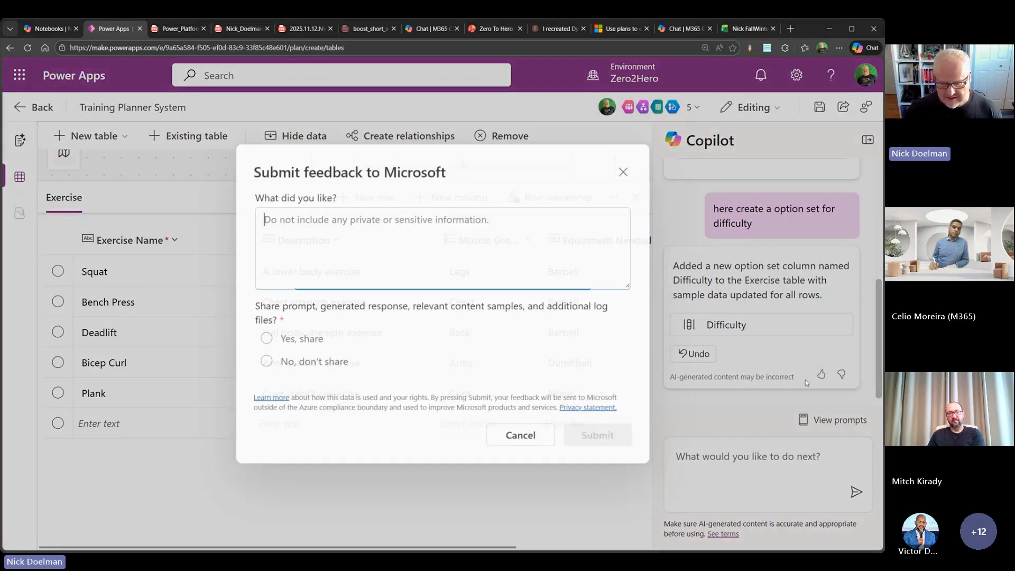
{"action": "left_click", "coordinate": [522, 438]}
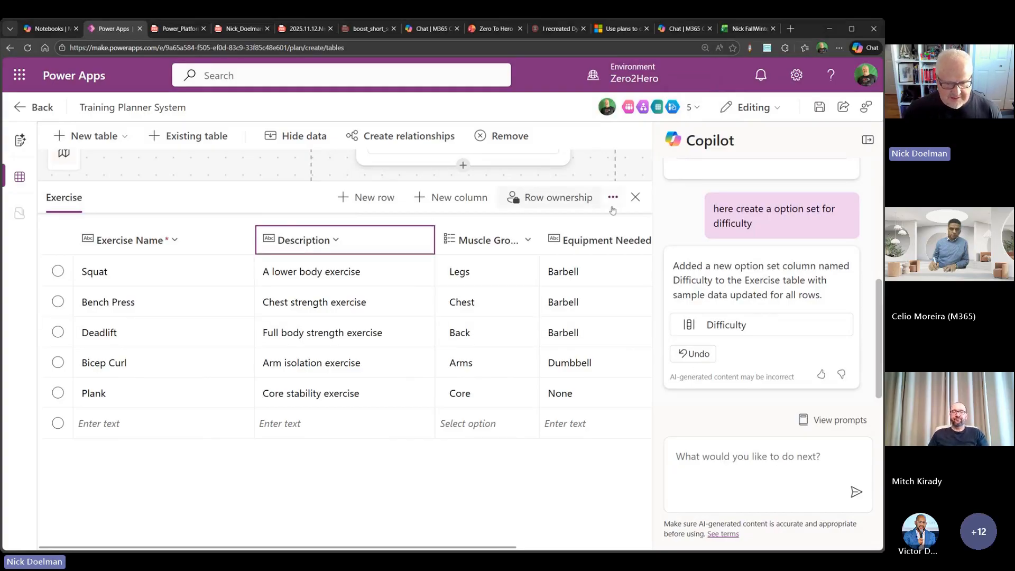
{"action": "left_click", "coordinate": [636, 196]}
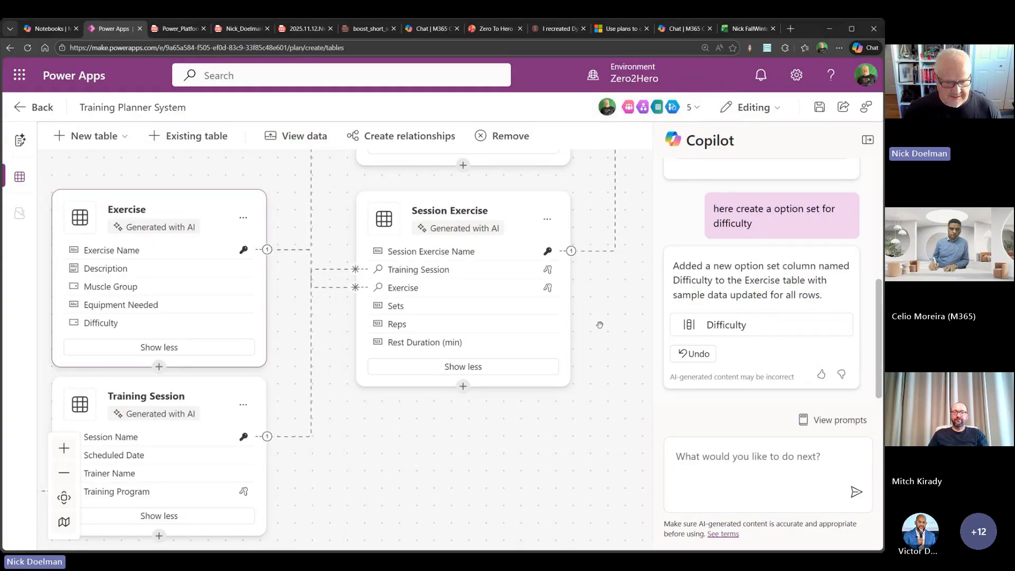
- Return to the plan overview and approve the Data Agent's data model section for the Workoutplanner solution
{"action": "left_click_drag", "start_coordinate": [590, 311], "coordinate": [604, 369]}
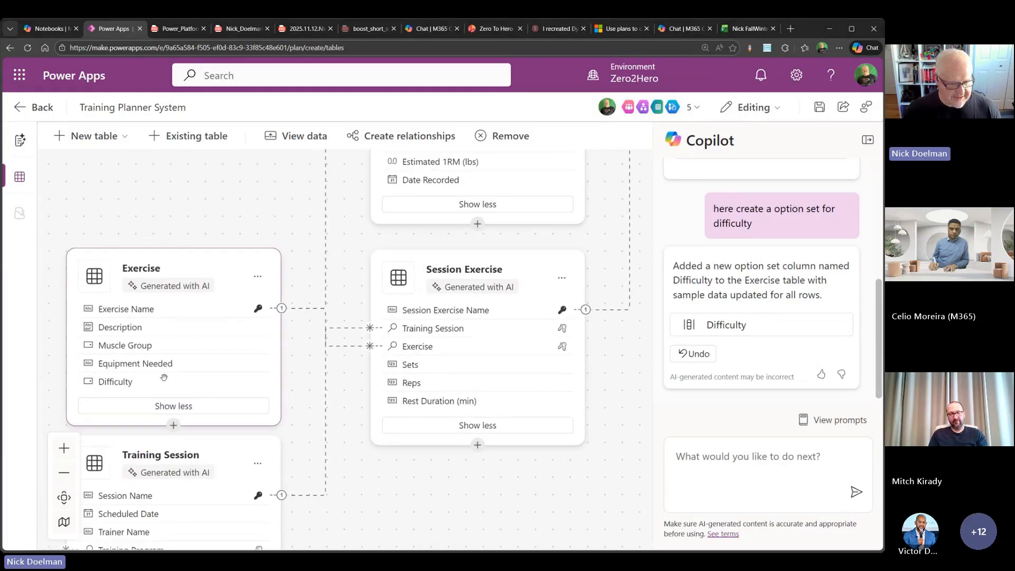
{"action": "left_click_drag", "start_coordinate": [183, 264], "coordinate": [179, 245]}
{"action": "scroll", "coordinate": [365, 424], "scroll_direction": "down", "scroll_amount": 1}
{"action": "scroll", "coordinate": [365, 424], "scroll_direction": "down", "scroll_amount": 4}
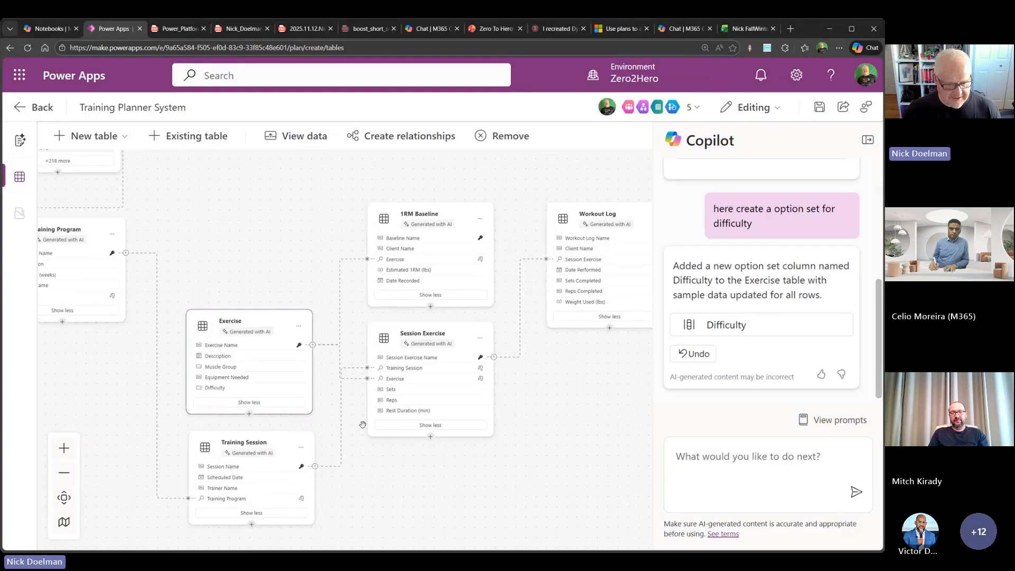
{"action": "left_click_drag", "start_coordinate": [259, 236], "coordinate": [271, 263]}
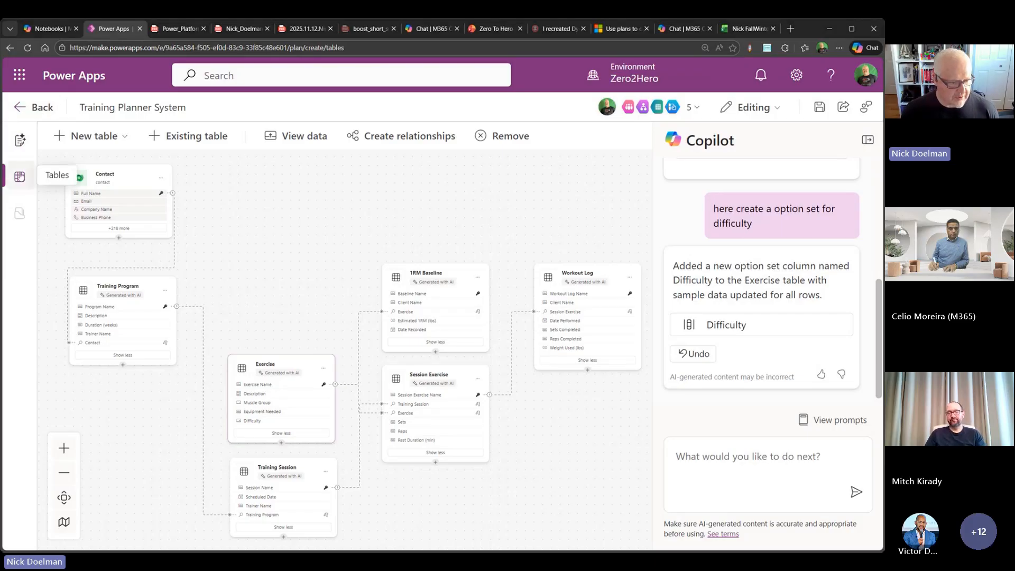
{"action": "left_click", "coordinate": [22, 146]}
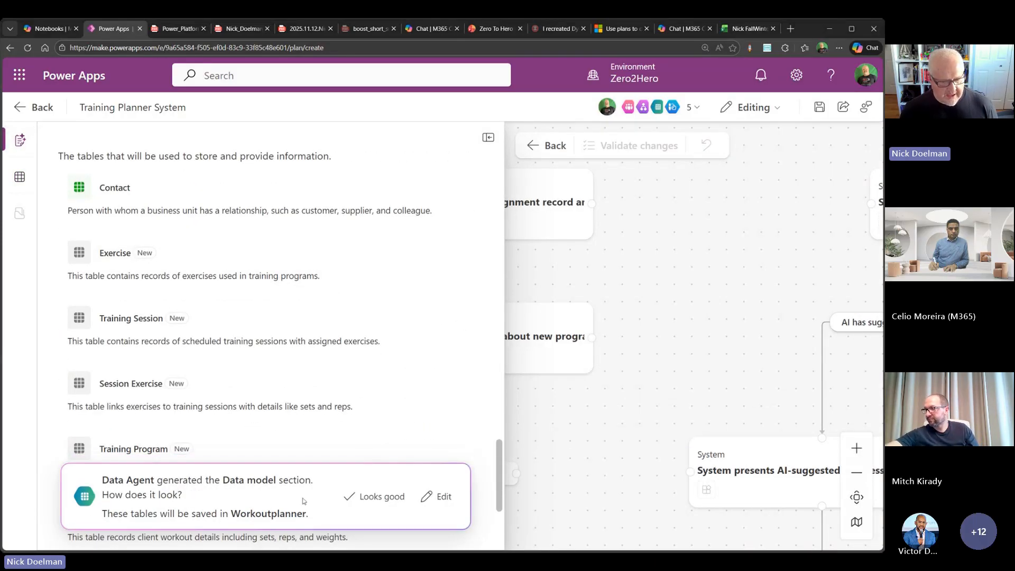
{"action": "left_click", "coordinate": [390, 497]}
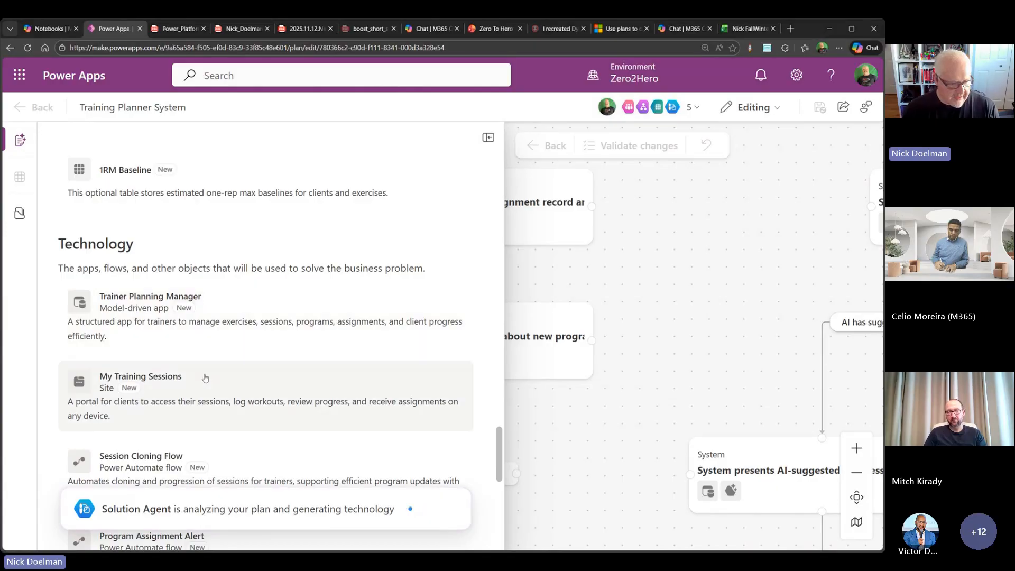
- Review the Solution Agent's proposed apps, site, flows and agent, and approve the Technology section
{"action": "scroll", "coordinate": [204, 377], "scroll_direction": "down", "scroll_amount": 1}
{"action": "scroll", "coordinate": [204, 377], "scroll_direction": "down", "scroll_amount": 1}
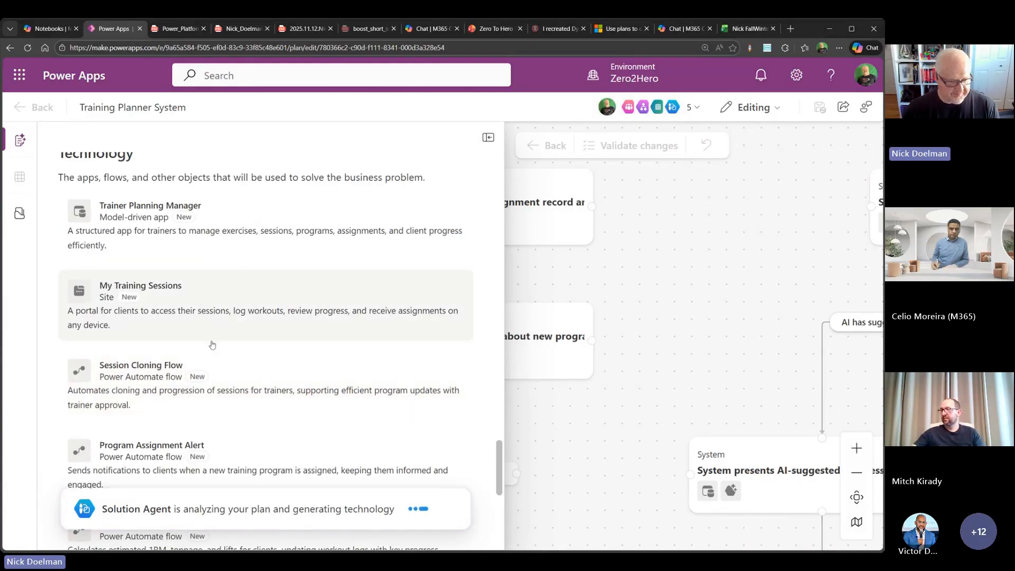
{"action": "scroll", "coordinate": [245, 350], "scroll_direction": "down", "scroll_amount": 4}
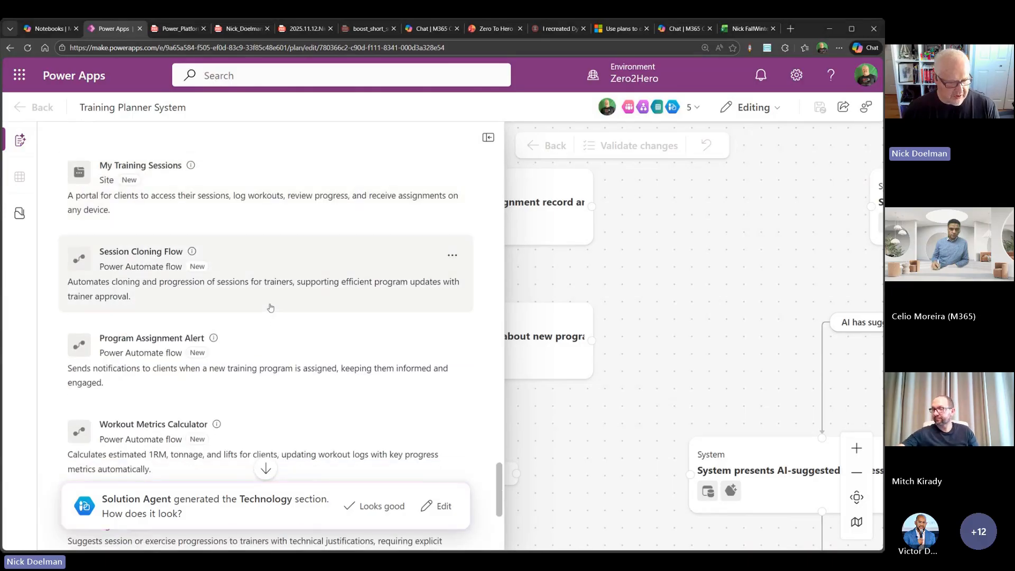
{"action": "scroll", "coordinate": [270, 307], "scroll_direction": "down", "scroll_amount": 2}
{"action": "scroll", "coordinate": [270, 307], "scroll_direction": "down", "scroll_amount": 3}
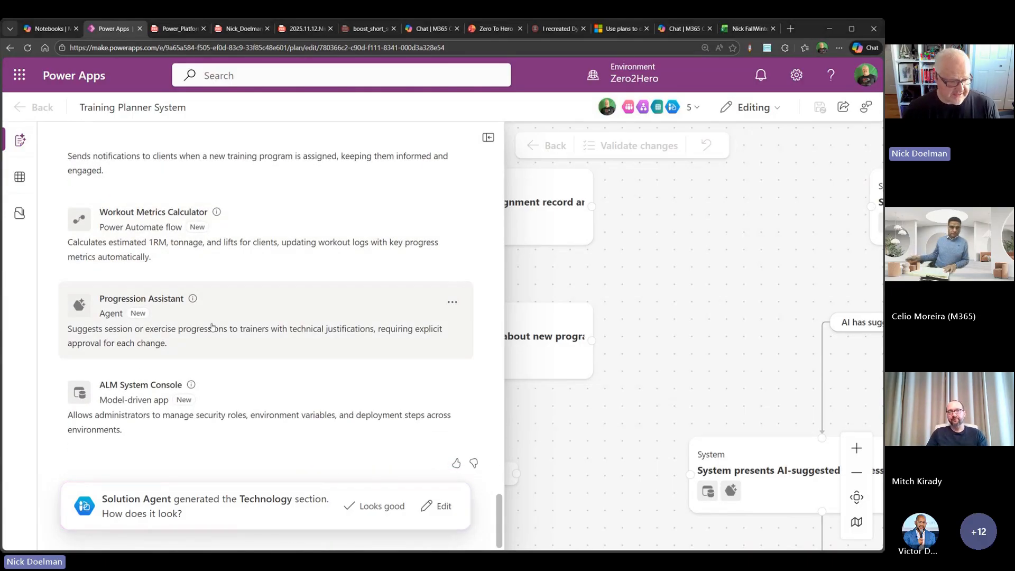
{"action": "left_click", "coordinate": [191, 385]}
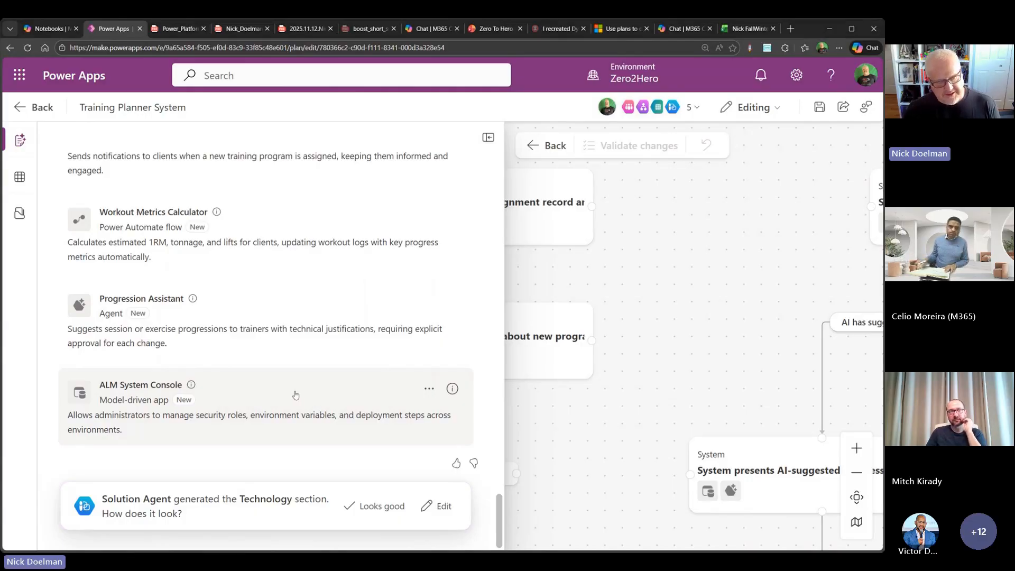
{"action": "scroll", "coordinate": [296, 395], "scroll_direction": "up", "scroll_amount": 8}
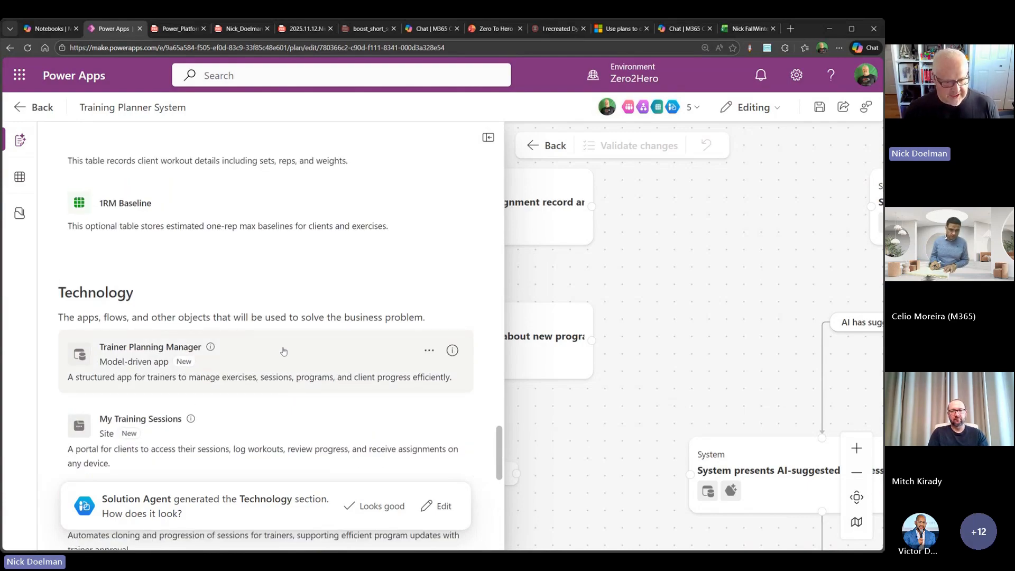
{"action": "scroll", "coordinate": [283, 352], "scroll_direction": "down", "scroll_amount": 2}
{"action": "scroll", "coordinate": [283, 349], "scroll_direction": "down", "scroll_amount": 8}
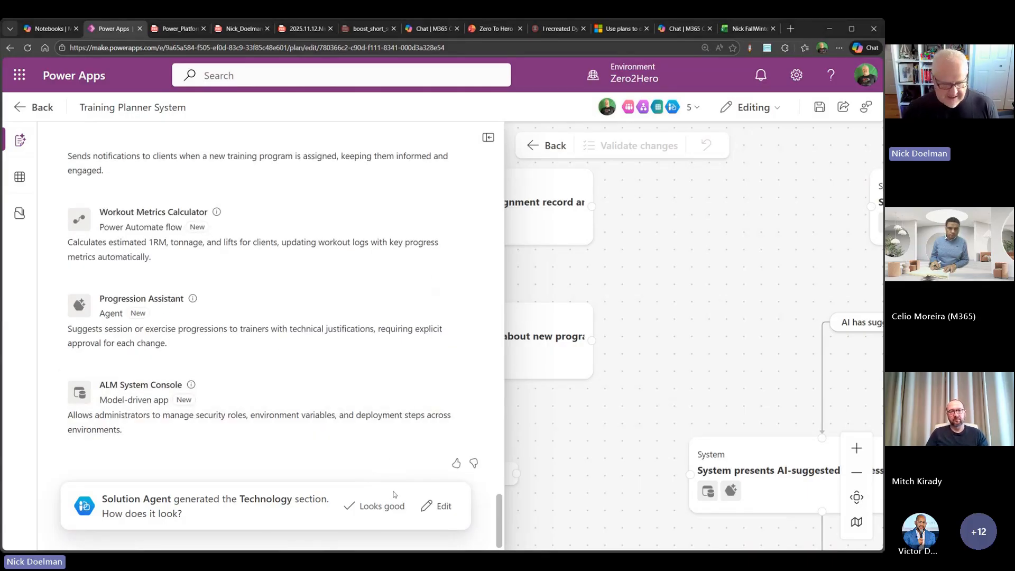
{"action": "left_click", "coordinate": [379, 506]}
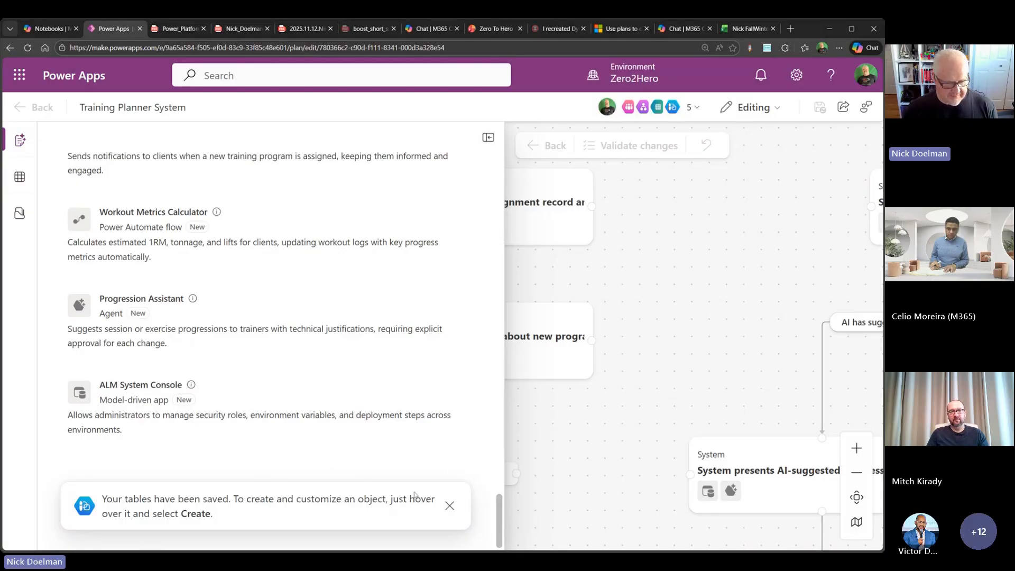
- Save the Training Planner System plan to the existing solution Workoutplanner
{"action": "scroll", "coordinate": [283, 395], "scroll_direction": "up", "scroll_amount": 3}
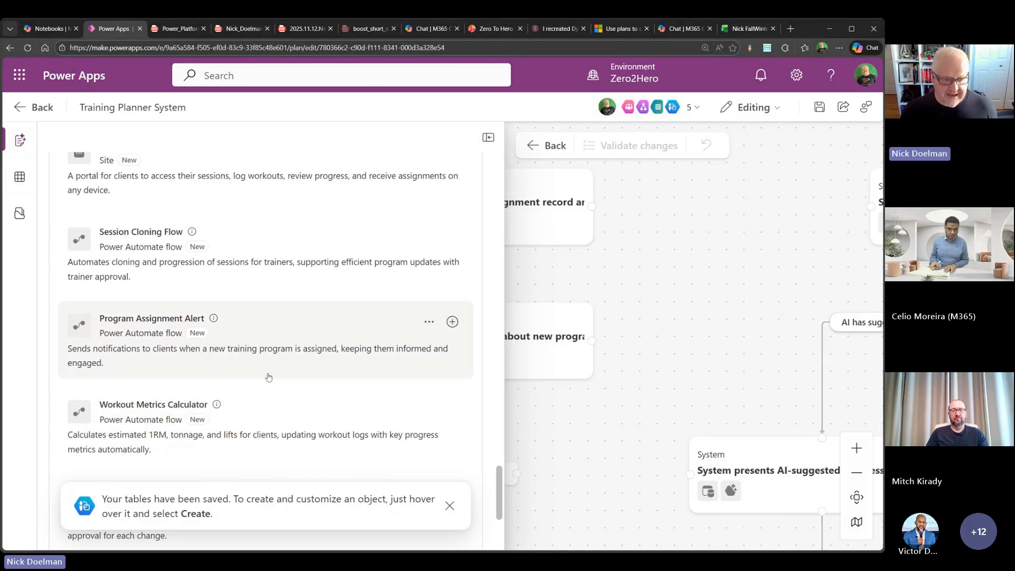
{"action": "scroll", "coordinate": [269, 377], "scroll_direction": "up", "scroll_amount": 3}
{"action": "scroll", "coordinate": [259, 362], "scroll_direction": "up", "scroll_amount": 2}
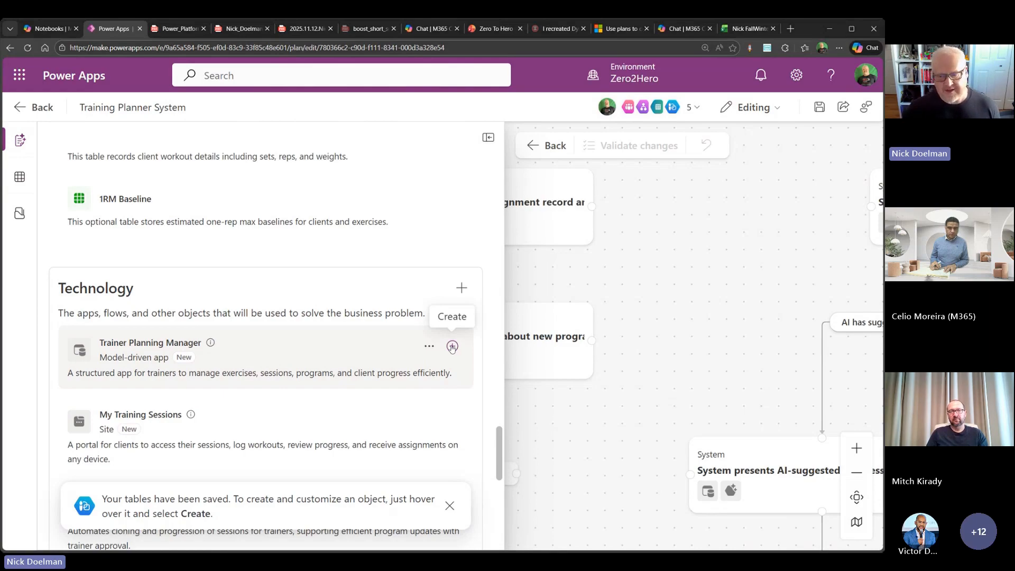
{"action": "left_click", "coordinate": [819, 108]}
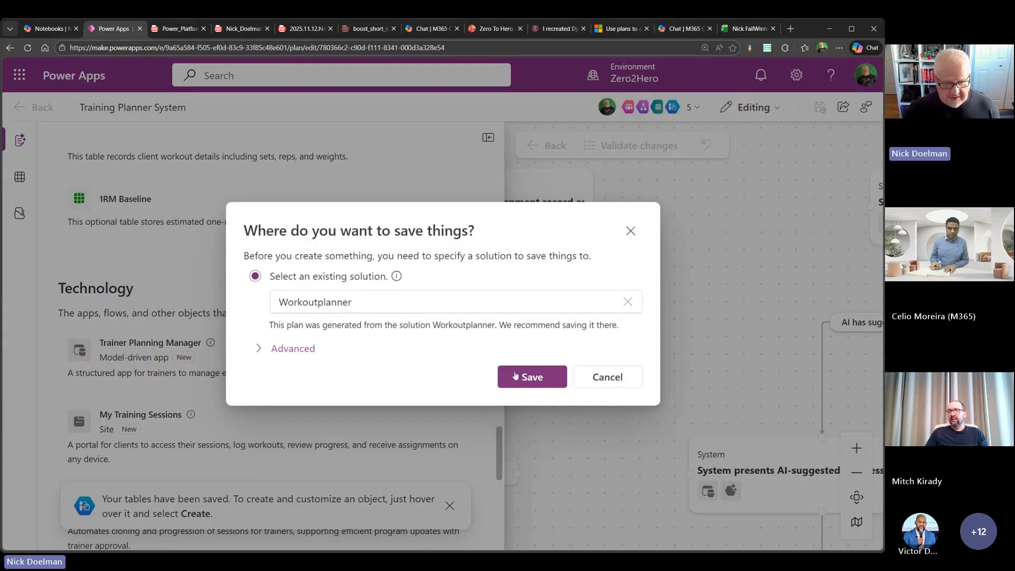
{"action": "left_click", "coordinate": [533, 378]}
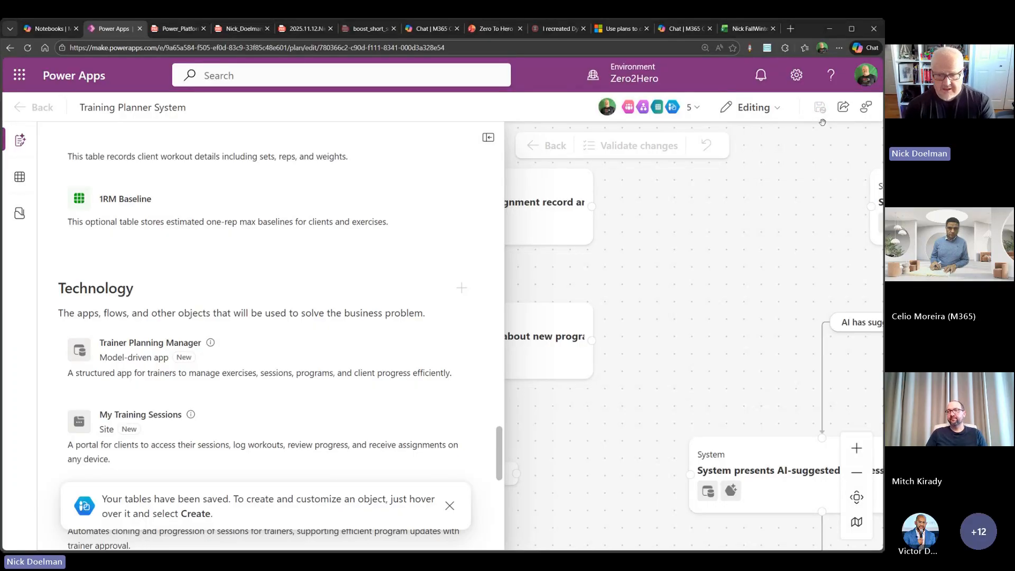
- Create the proposed Trainer Planning Manager model-driven app from the plan's Technology section
{"action": "mouse_move", "coordinate": [465, 336]}
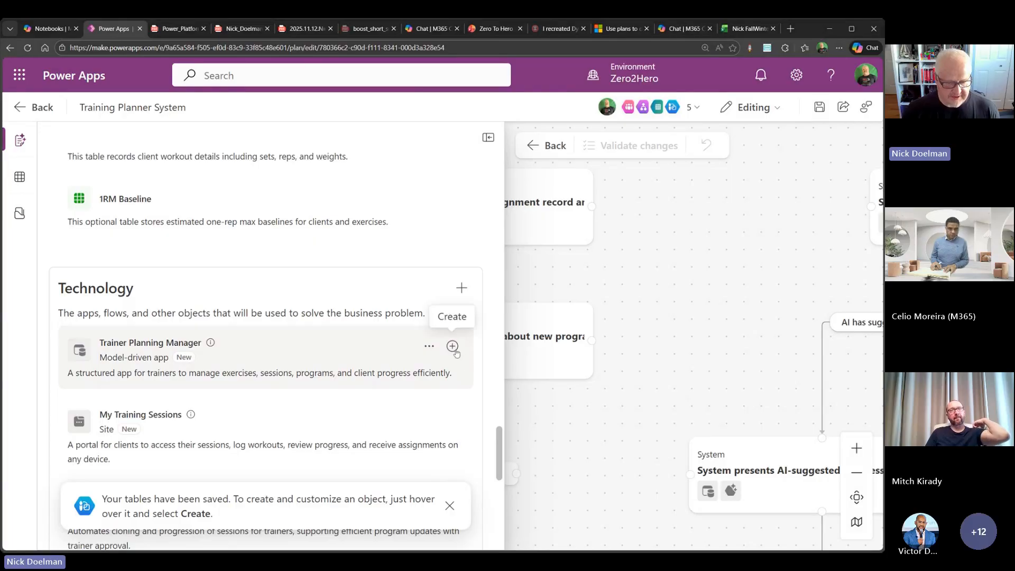
{"action": "left_click", "coordinate": [453, 348]}
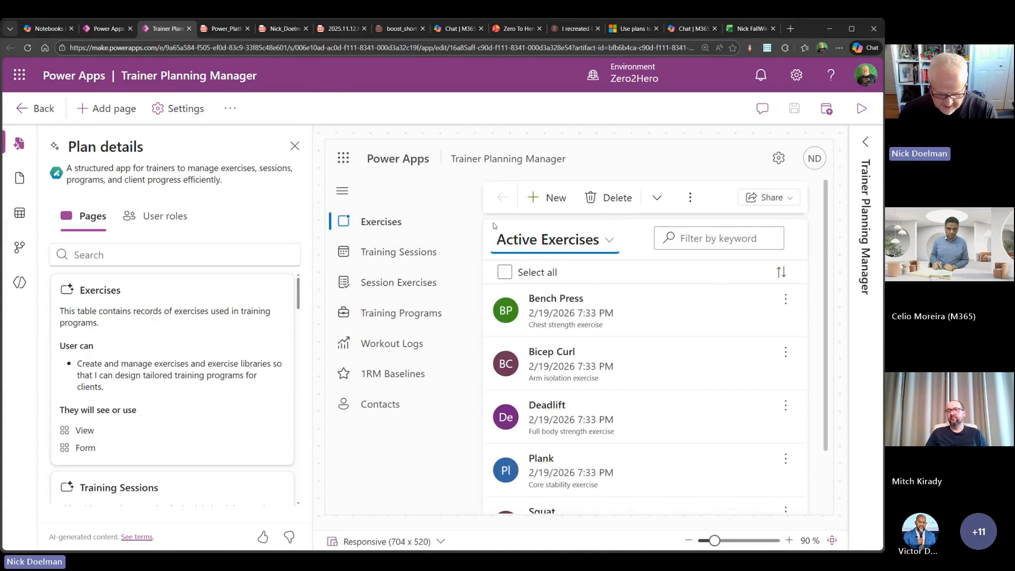
- Review the new app's plan details for pages and user roles, and check which page types can be added
{"action": "key", "text": "ctrl+minus"}
{"action": "key", "text": "ctrl+minus"}
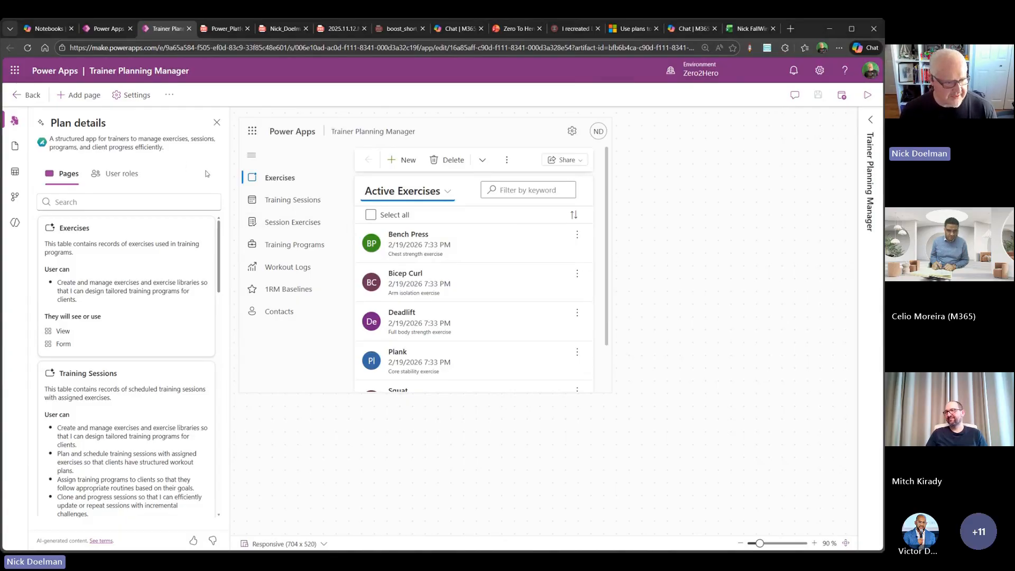
{"action": "left_click", "coordinate": [126, 174]}
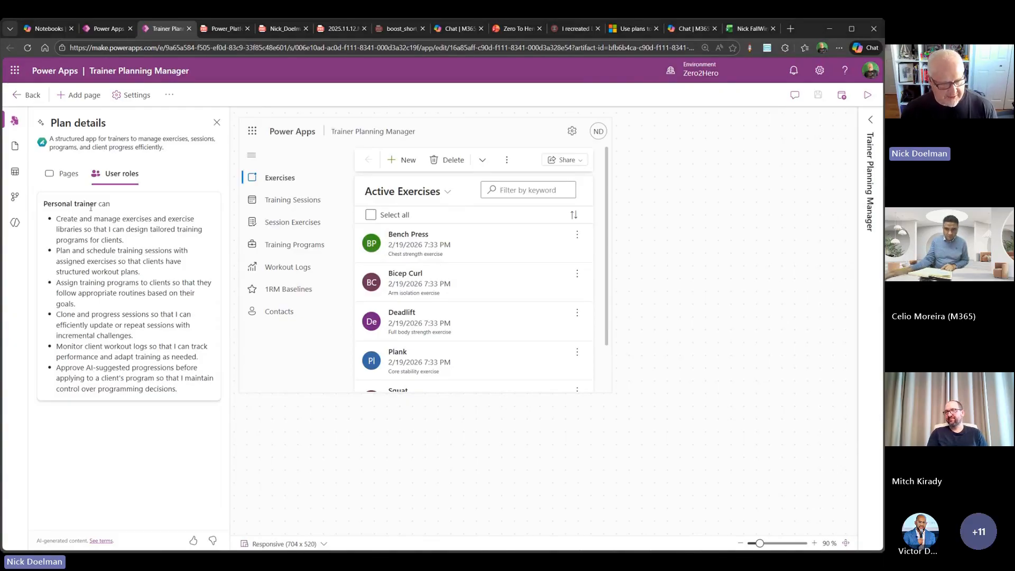
{"action": "left_click", "coordinate": [53, 178]}
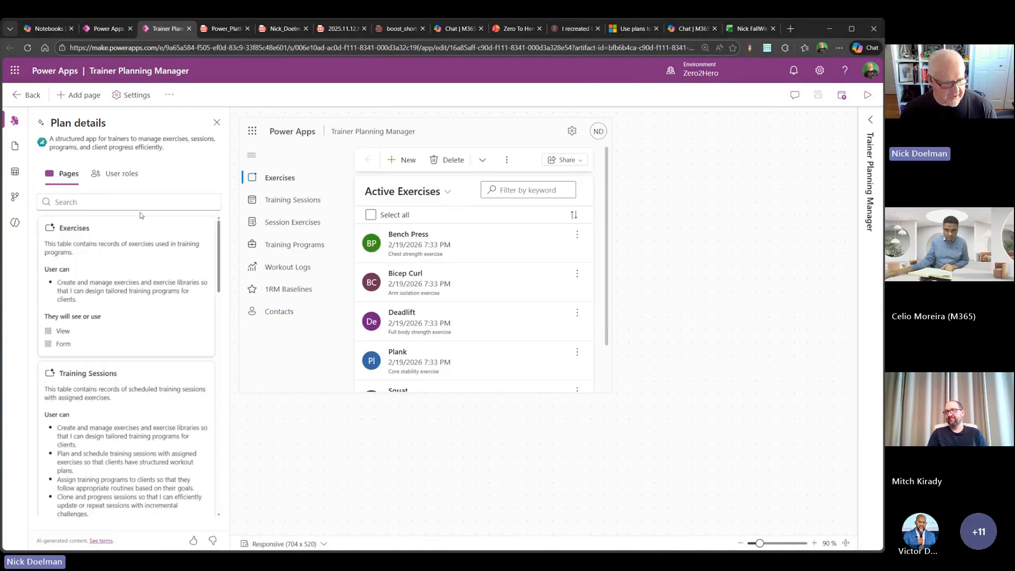
{"action": "scroll", "coordinate": [142, 274], "scroll_direction": "down", "scroll_amount": 8}
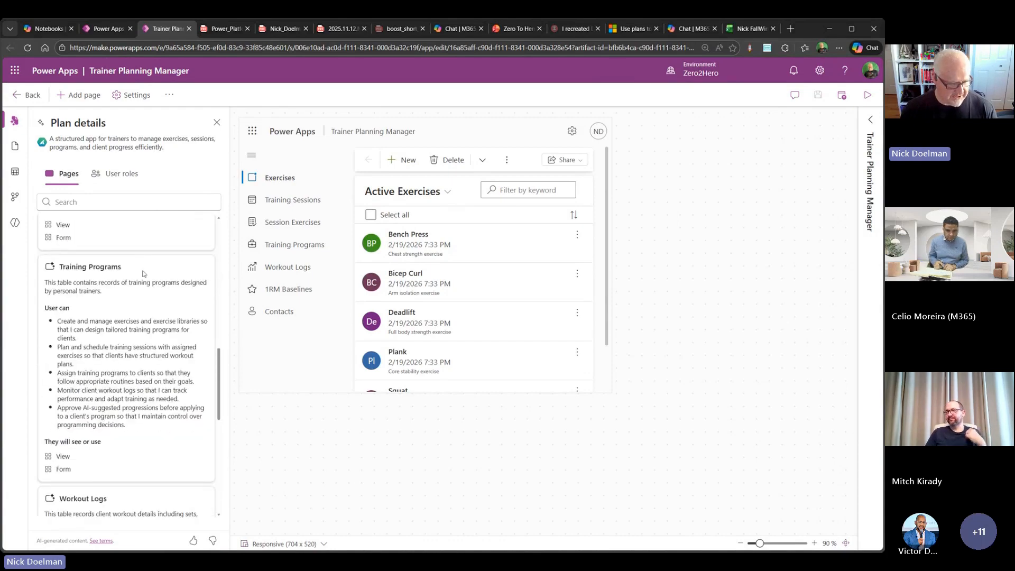
{"action": "scroll", "coordinate": [143, 274], "scroll_direction": "down", "scroll_amount": 4}
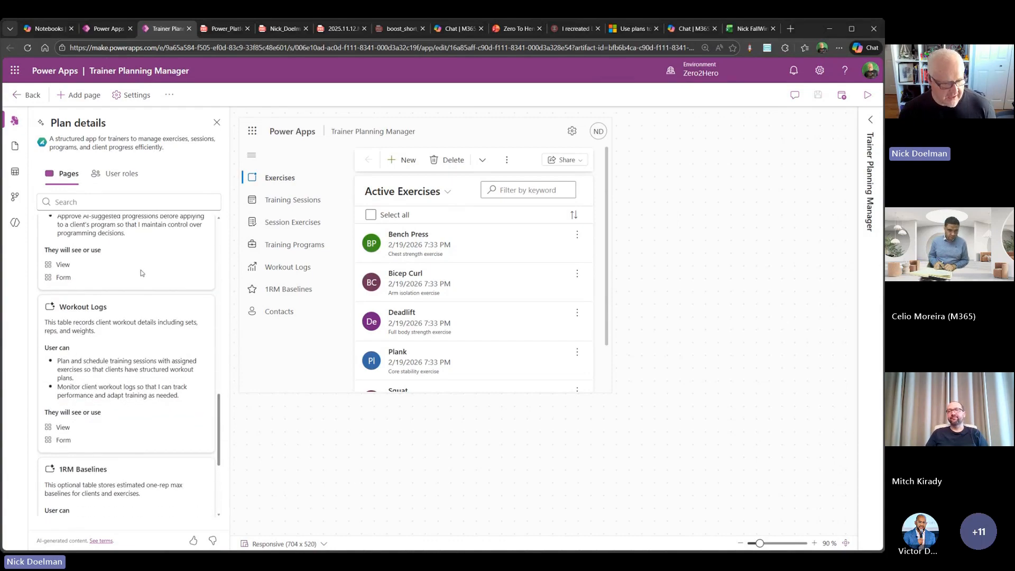
{"action": "scroll", "coordinate": [120, 267], "scroll_direction": "down", "scroll_amount": 3}
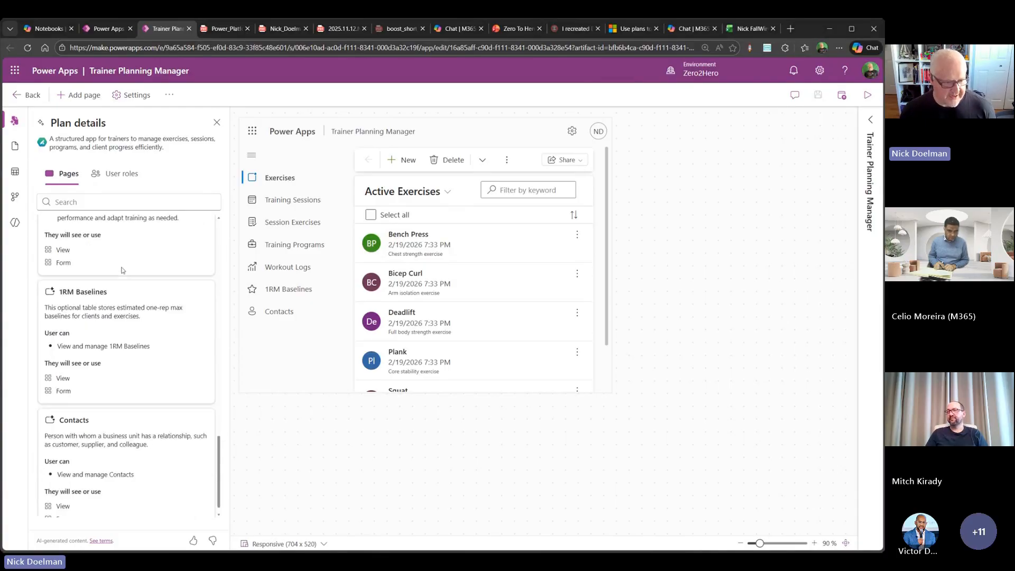
{"action": "scroll", "coordinate": [120, 269], "scroll_direction": "up", "scroll_amount": 8}
{"action": "scroll", "coordinate": [120, 269], "scroll_direction": "up", "scroll_amount": 4}
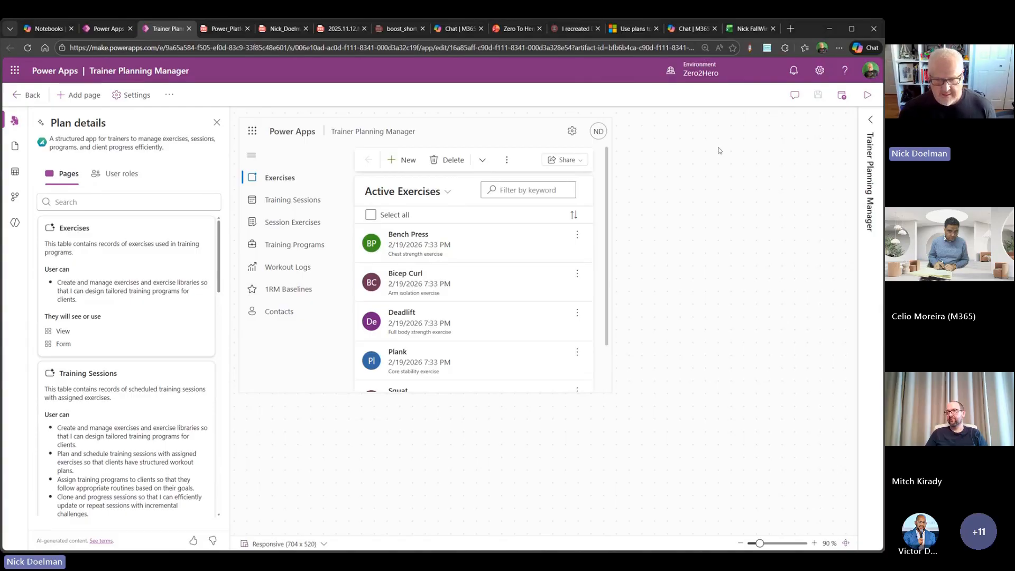
{"action": "left_click", "coordinate": [82, 96]}
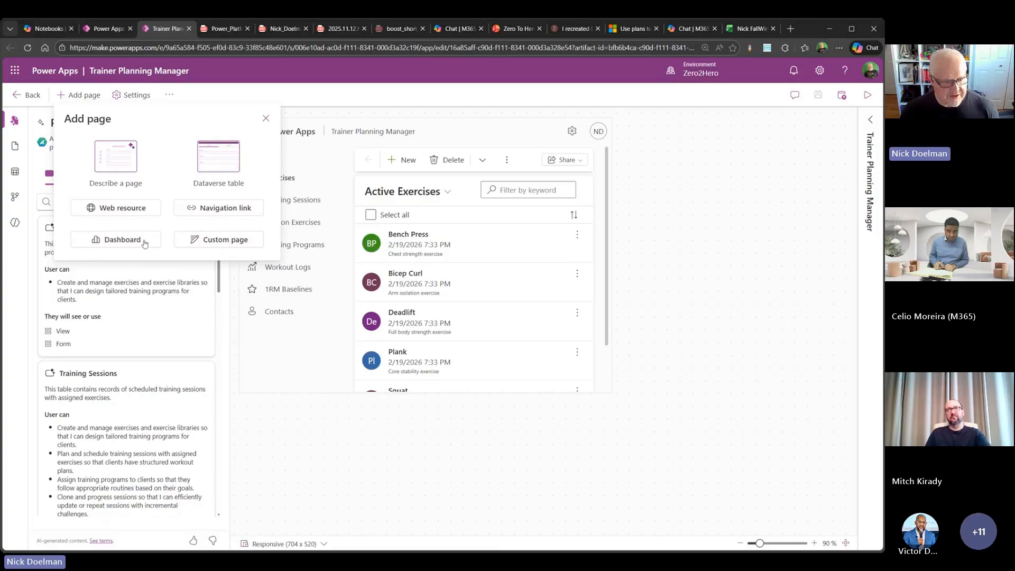
{"action": "left_click", "coordinate": [264, 120]}
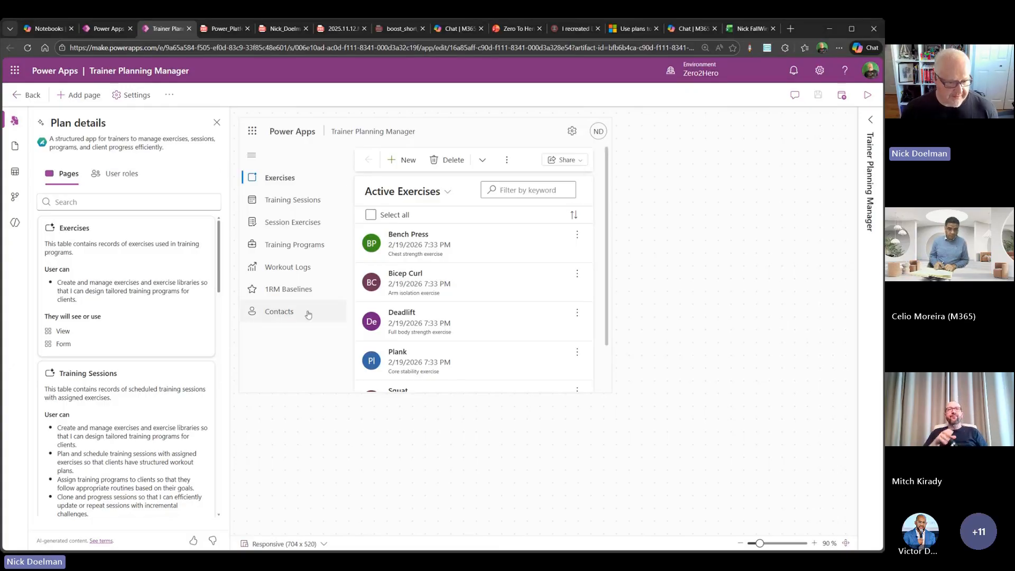
- Show the Workout Logs page and move its view up one place in the app navigation, above Training Programs
{"action": "left_click", "coordinate": [319, 268]}
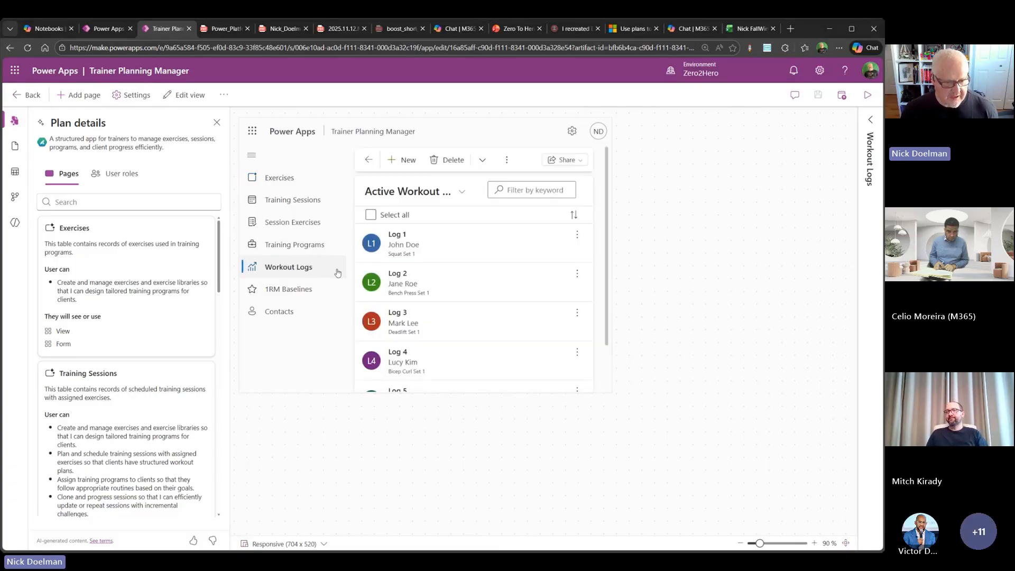
{"action": "left_click", "coordinate": [14, 148]}
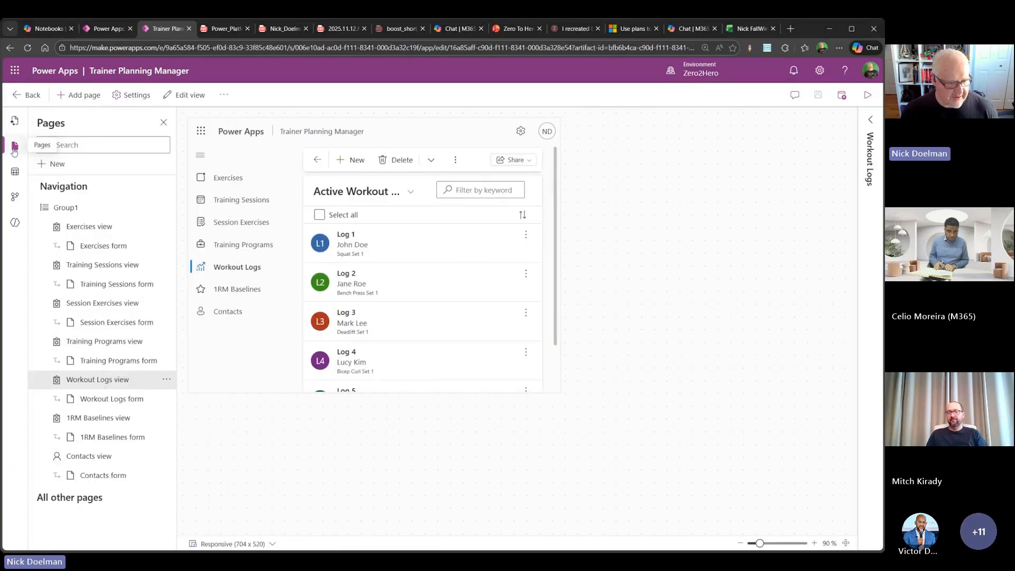
{"action": "left_click", "coordinate": [165, 379]}
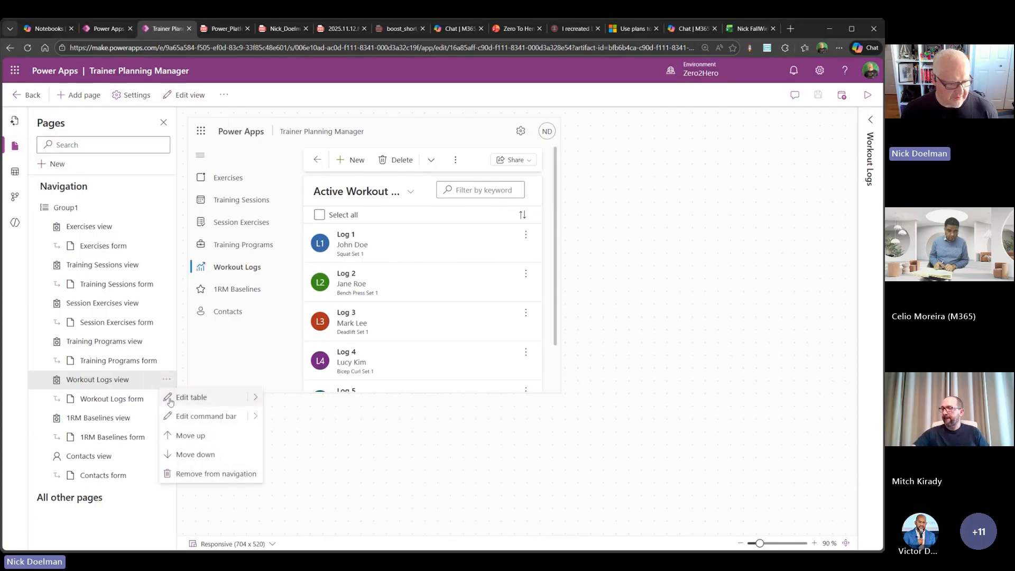
{"action": "left_click", "coordinate": [181, 435]}
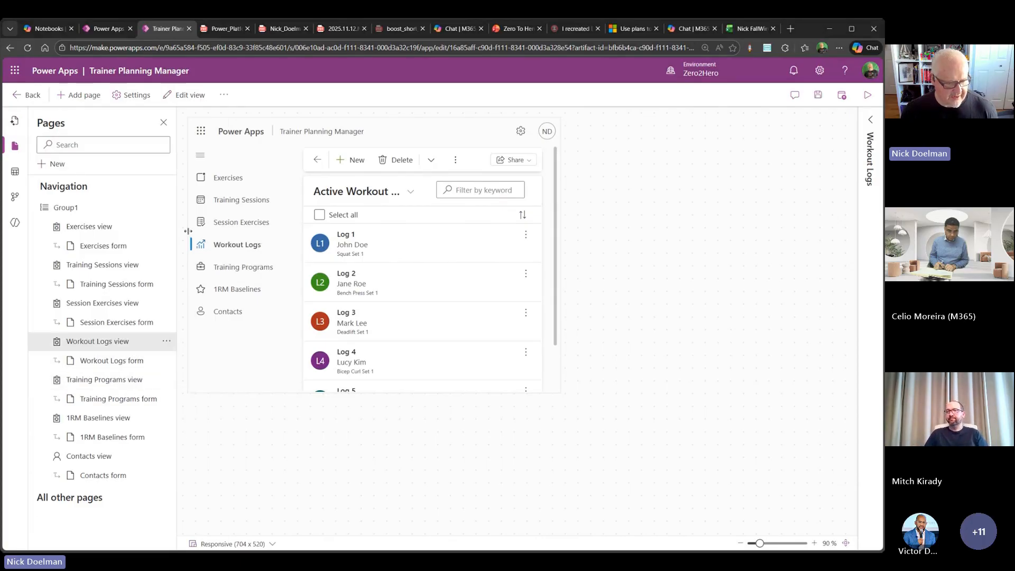
- Examine the app's table sources, business process flows, and the options for agent assistance and the agent feed
{"action": "left_click", "coordinate": [15, 171]}
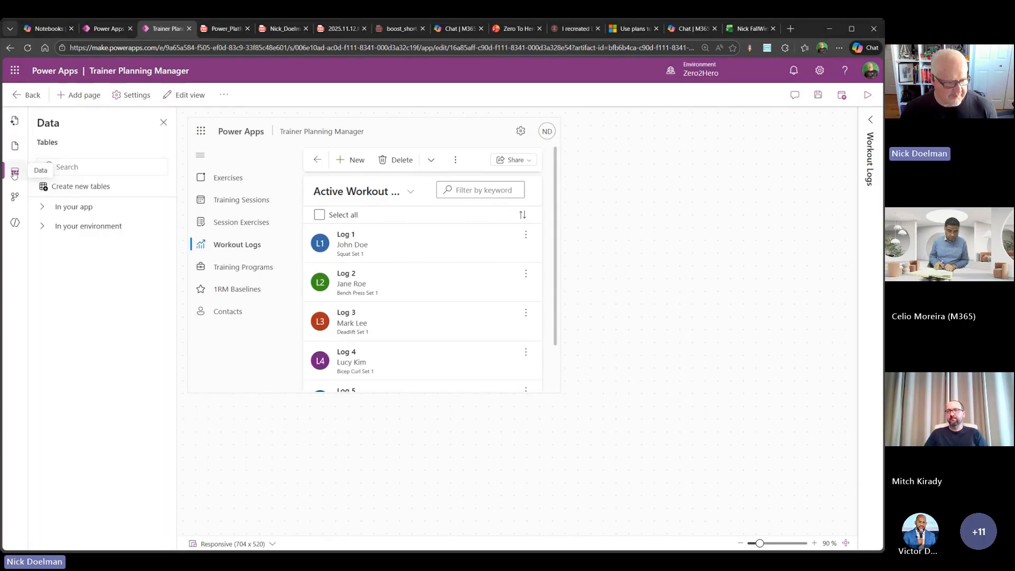
{"action": "left_click", "coordinate": [43, 210]}
{"action": "left_click", "coordinate": [43, 211]}
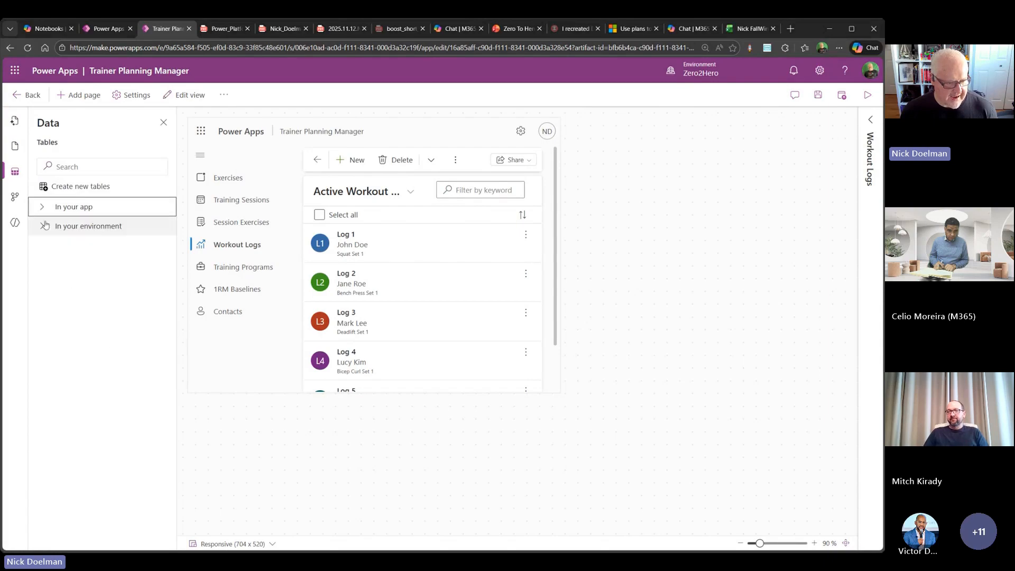
{"action": "left_click", "coordinate": [16, 202]}
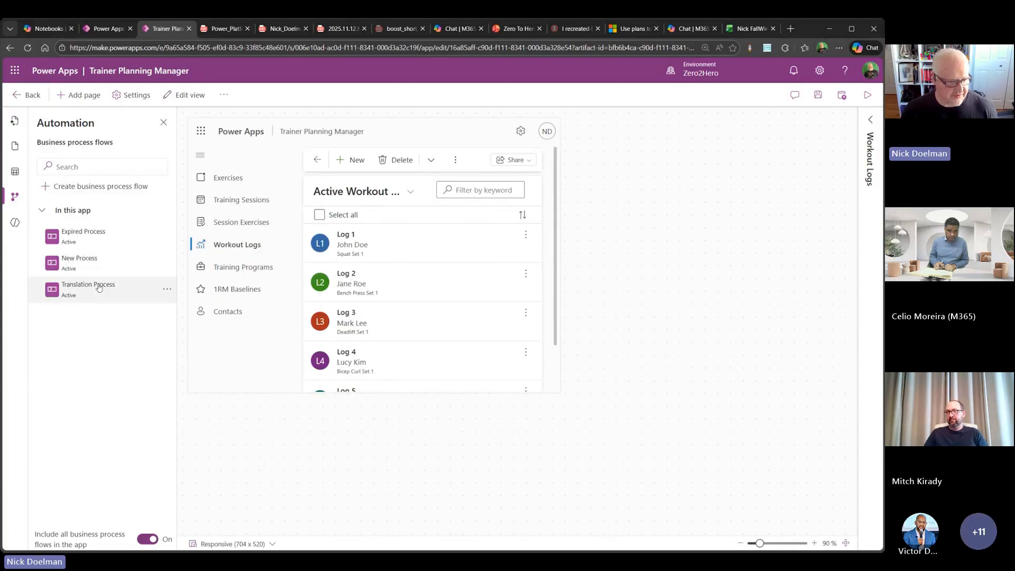
{"action": "left_click", "coordinate": [16, 223]}
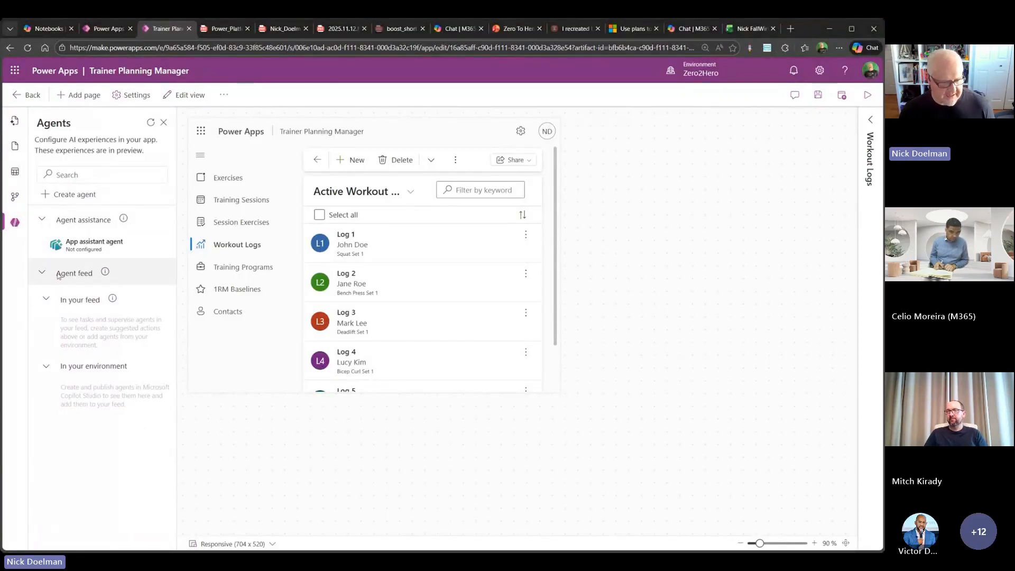
{"action": "mouse_move", "coordinate": [104, 274]}
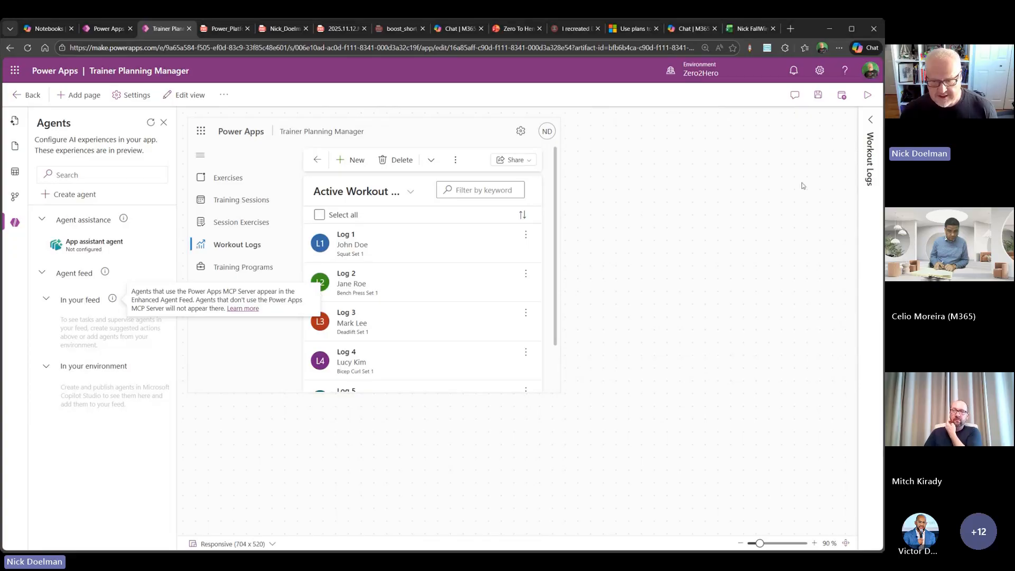
- Save the Trainer Planning Manager app and publish it
{"action": "left_click", "coordinate": [818, 96]}
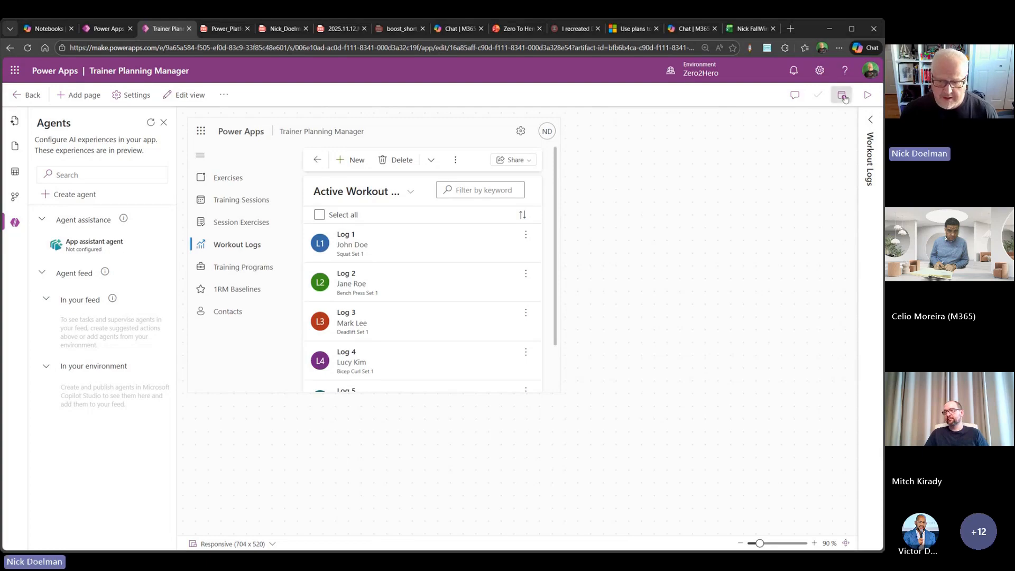
{"action": "left_click", "coordinate": [844, 97]}
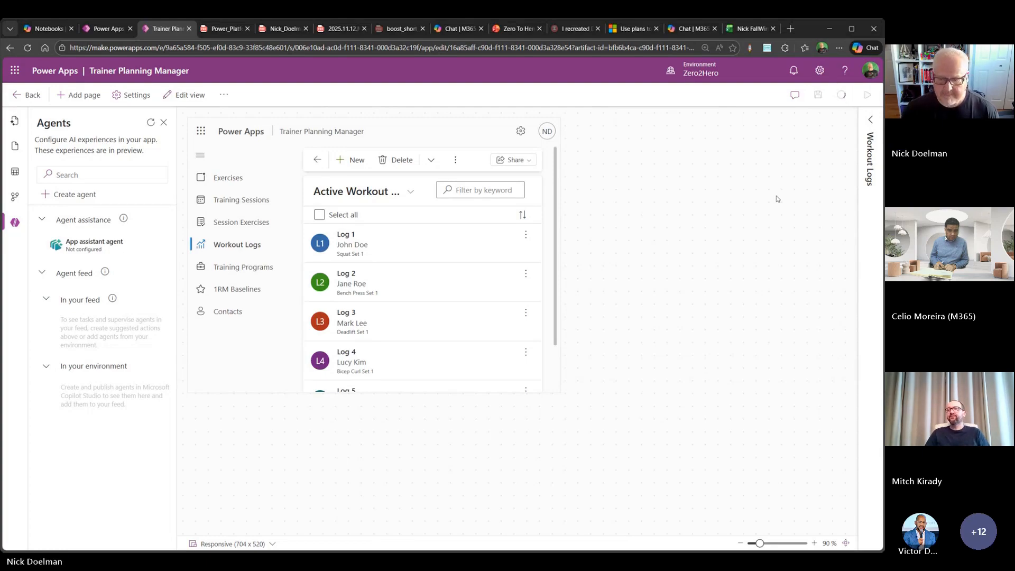
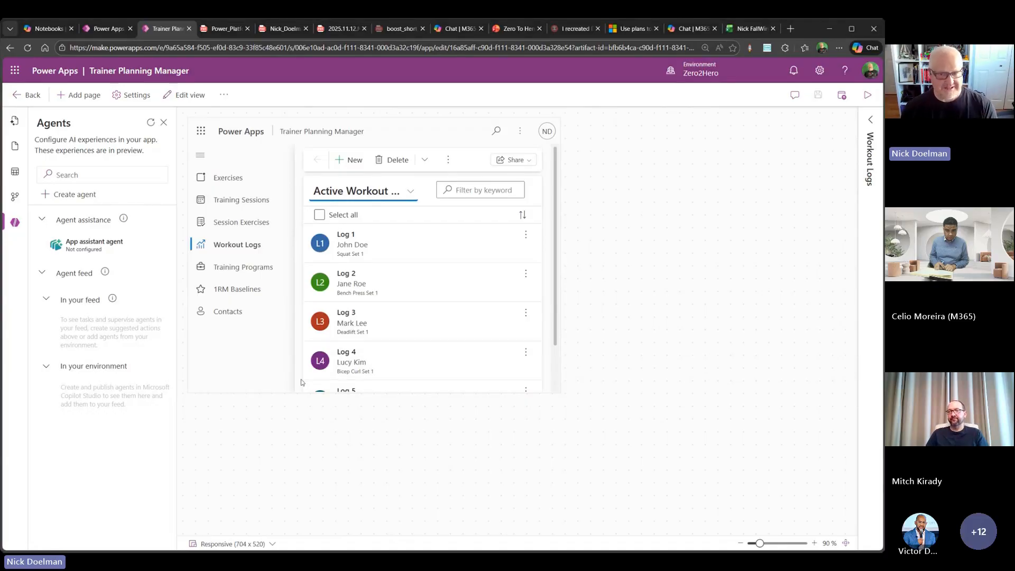
- Leave the app designer for the Training Planner System plan and review its tables, user requirements and technology
{"action": "left_click", "coordinate": [33, 96]}
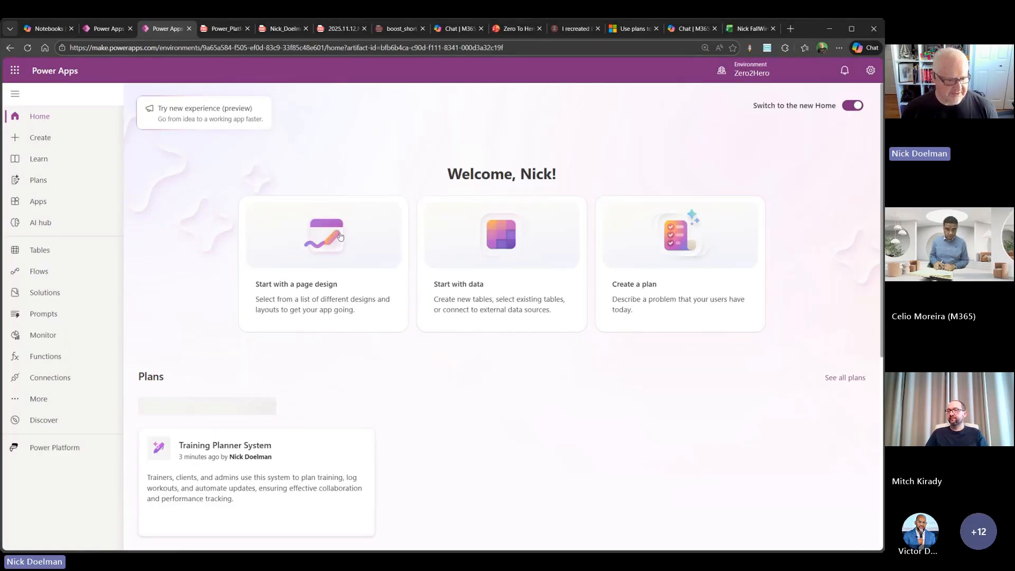
{"action": "mouse_move", "coordinate": [301, 436]}
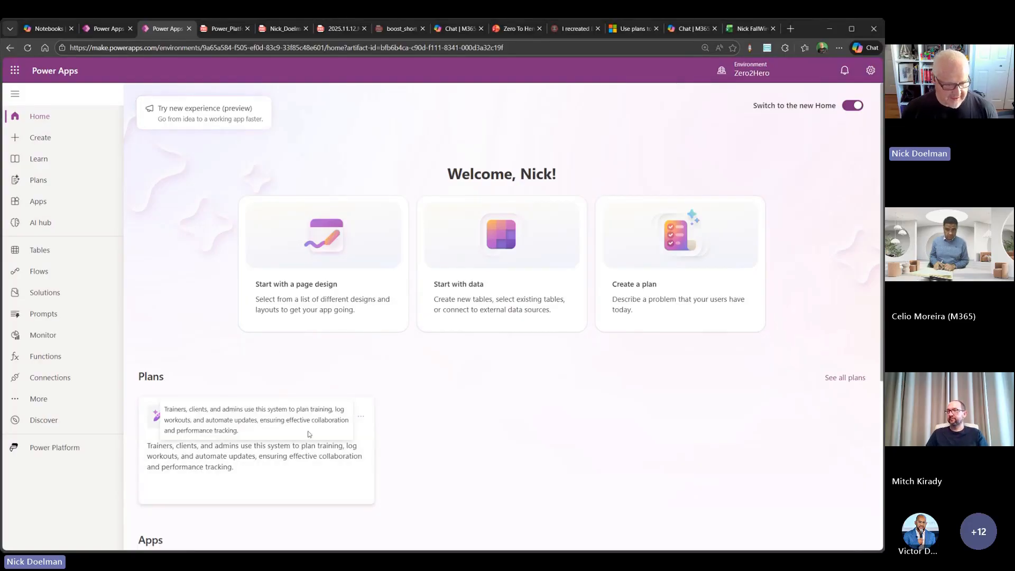
{"action": "left_click", "coordinate": [342, 419]}
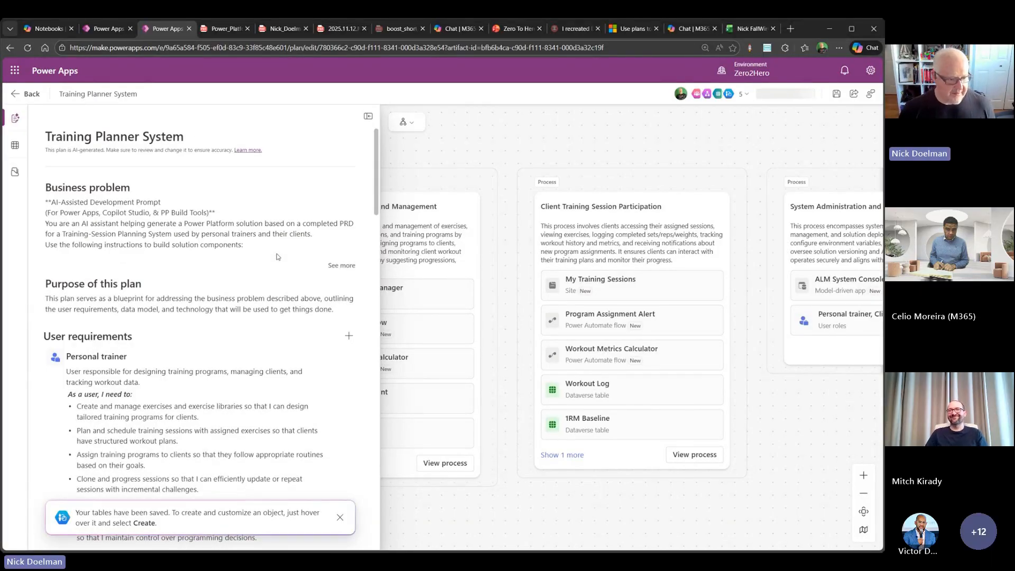
{"action": "left_click", "coordinate": [14, 149]}
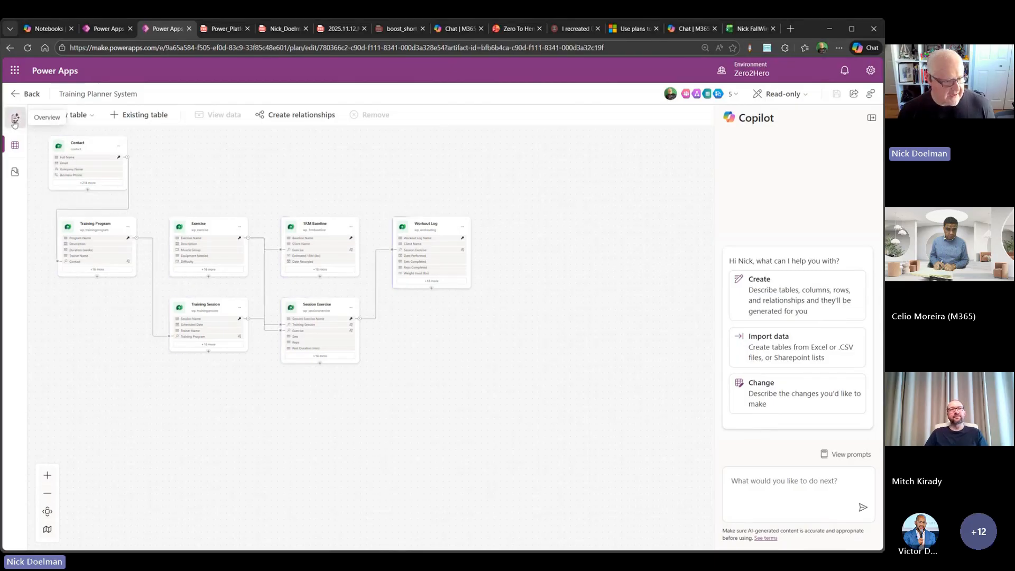
{"action": "left_click", "coordinate": [14, 120]}
{"action": "scroll", "coordinate": [269, 268], "scroll_direction": "down", "scroll_amount": 10}
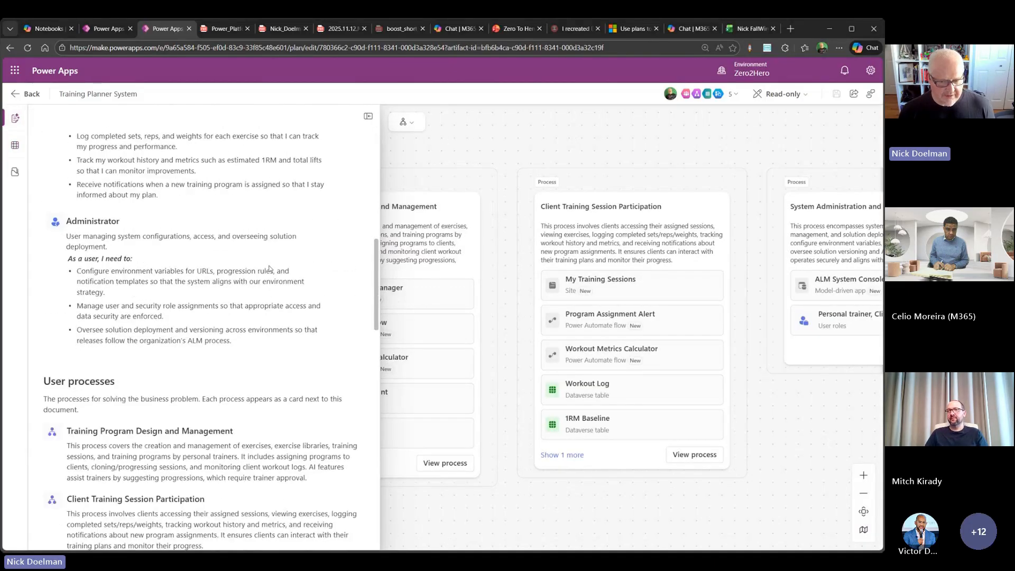
{"action": "scroll", "coordinate": [269, 269], "scroll_direction": "down", "scroll_amount": 15}
{"action": "scroll", "coordinate": [270, 268], "scroll_direction": "up", "scroll_amount": 2}
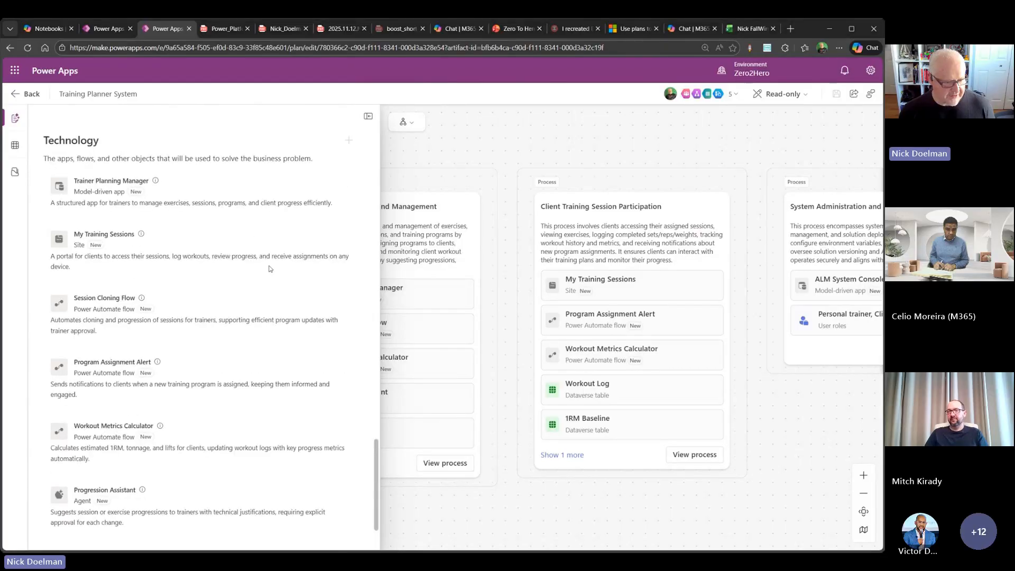
{"action": "scroll", "coordinate": [269, 268], "scroll_direction": "up", "scroll_amount": 2}
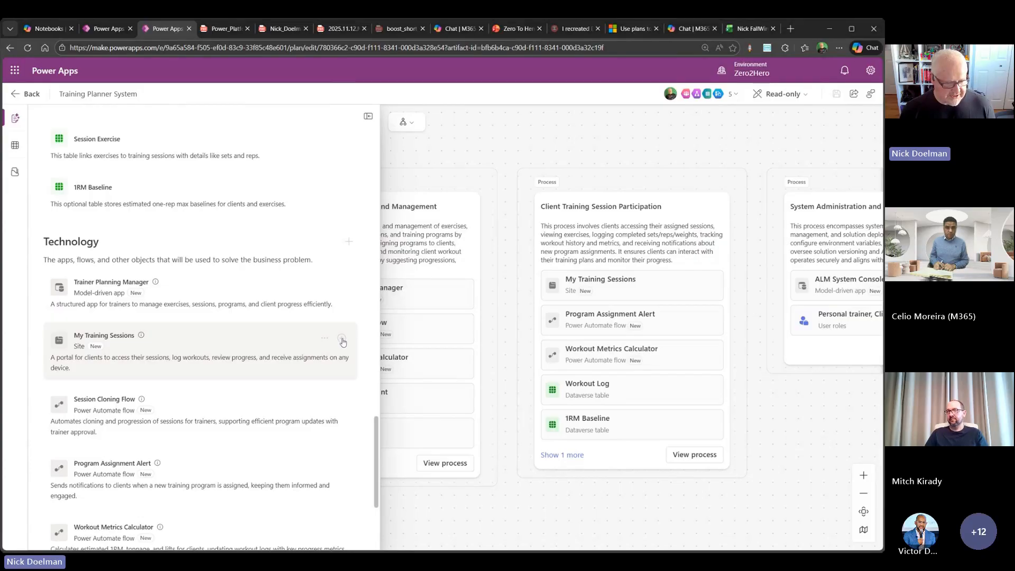
- Try to switch the read-only Training Planner System plan to Editing for the My Training Sessions site
{"action": "left_click", "coordinate": [284, 347]}
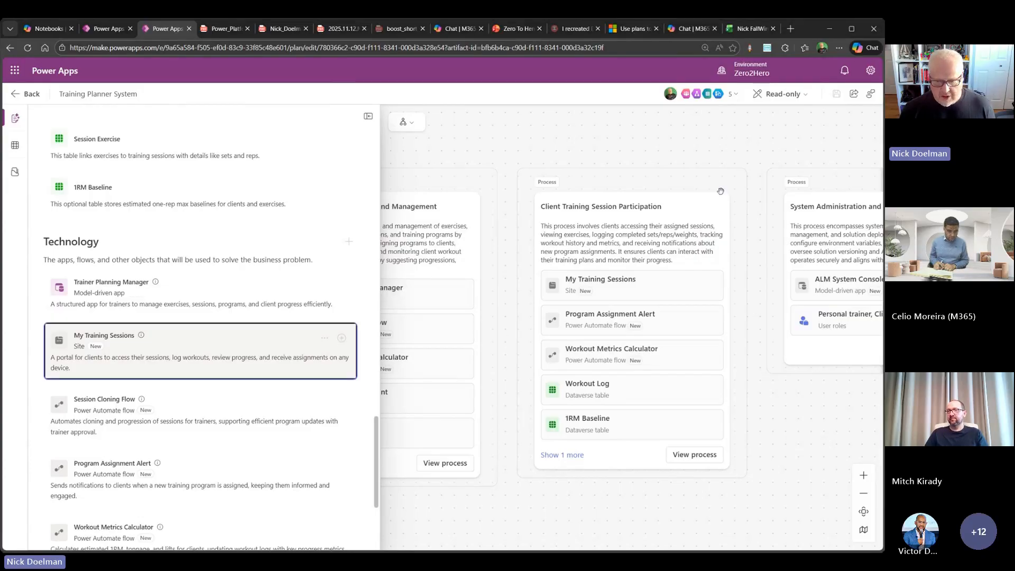
{"action": "left_click", "coordinate": [778, 94]}
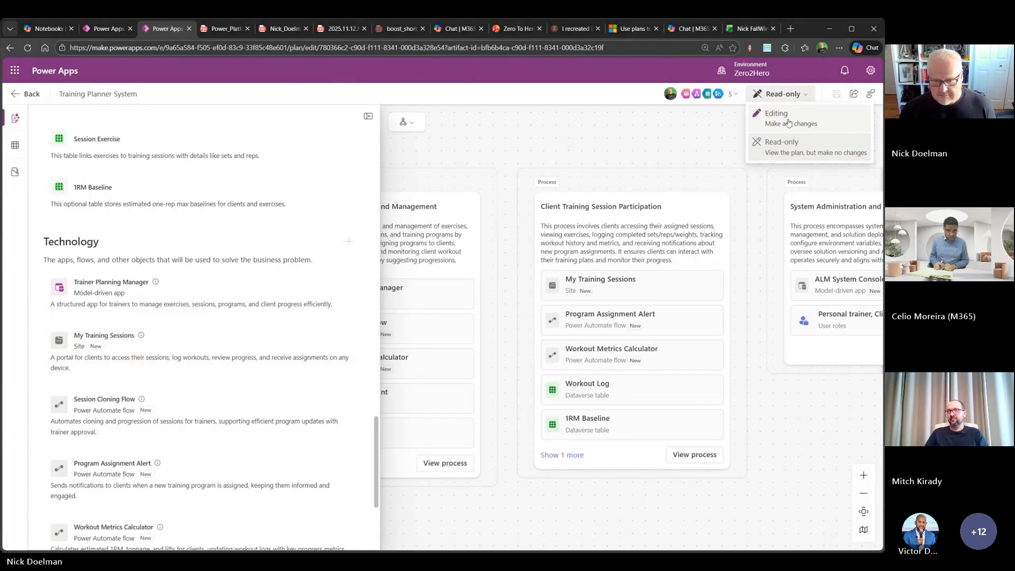
{"action": "left_click", "coordinate": [787, 116]}
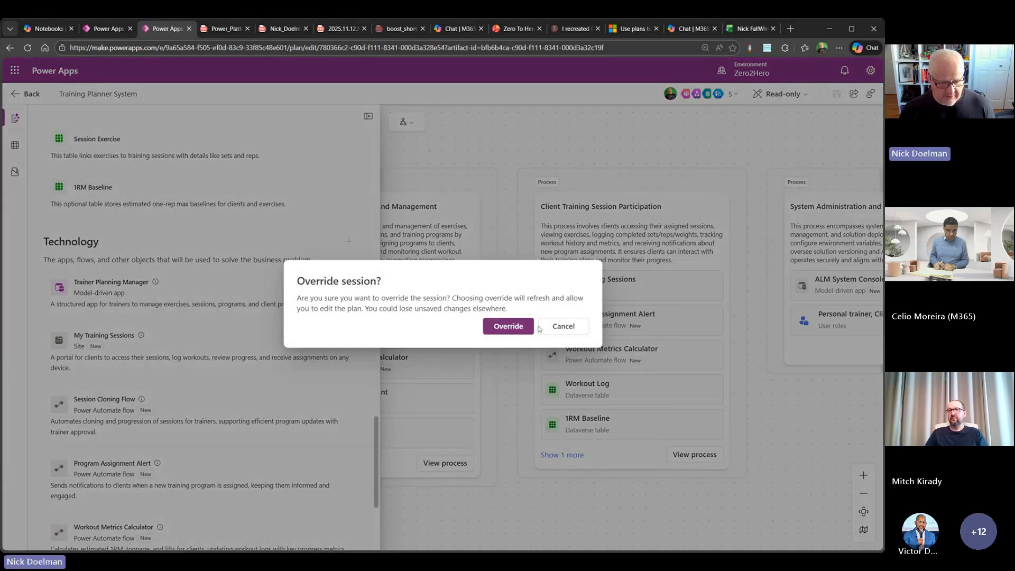
- Close the duplicate read-only plan and start creating the My Training Sessions site from the editable plan
{"action": "left_click", "coordinate": [109, 29]}
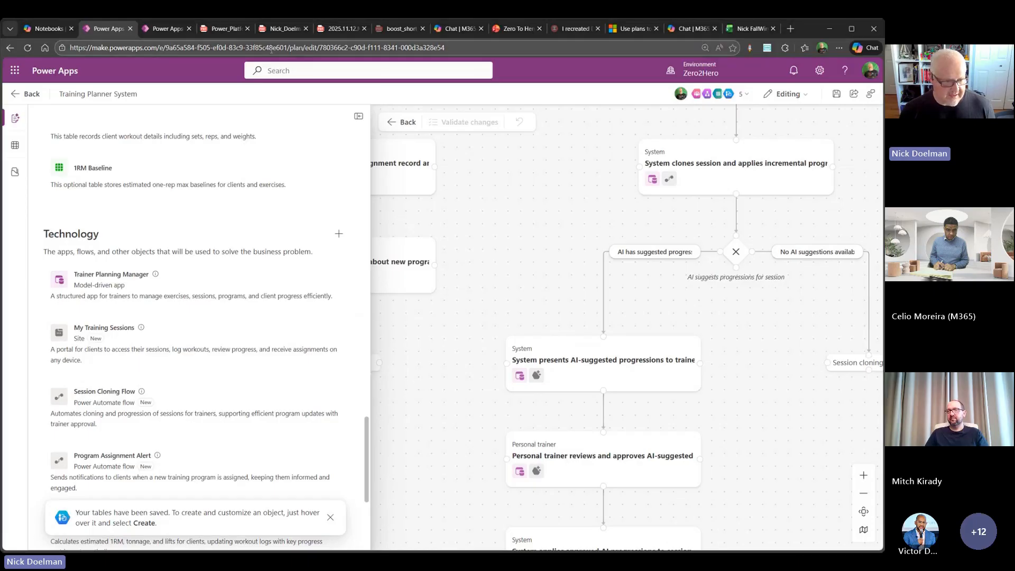
{"action": "left_click", "coordinate": [174, 31]}
{"action": "left_click", "coordinate": [189, 29]}
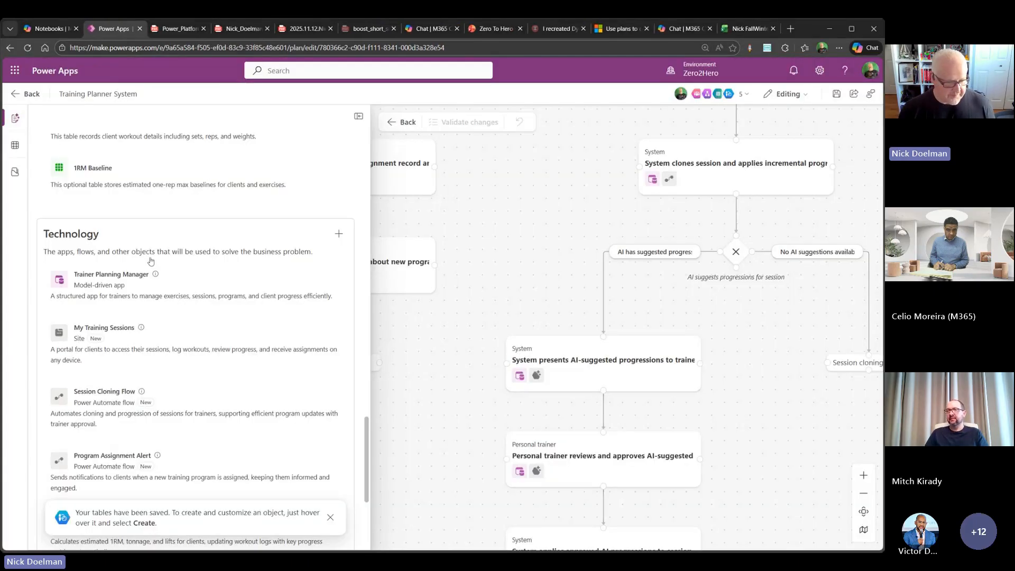
{"action": "scroll", "coordinate": [238, 254], "scroll_direction": "down", "scroll_amount": 3}
{"action": "scroll", "coordinate": [237, 253], "scroll_direction": "up", "scroll_amount": 1}
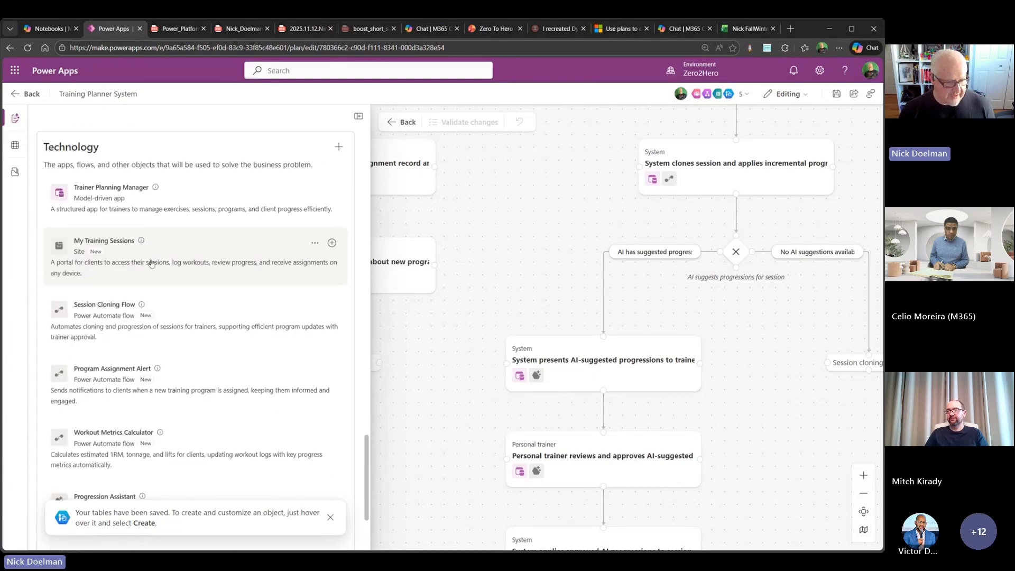
{"action": "left_click", "coordinate": [331, 244]}
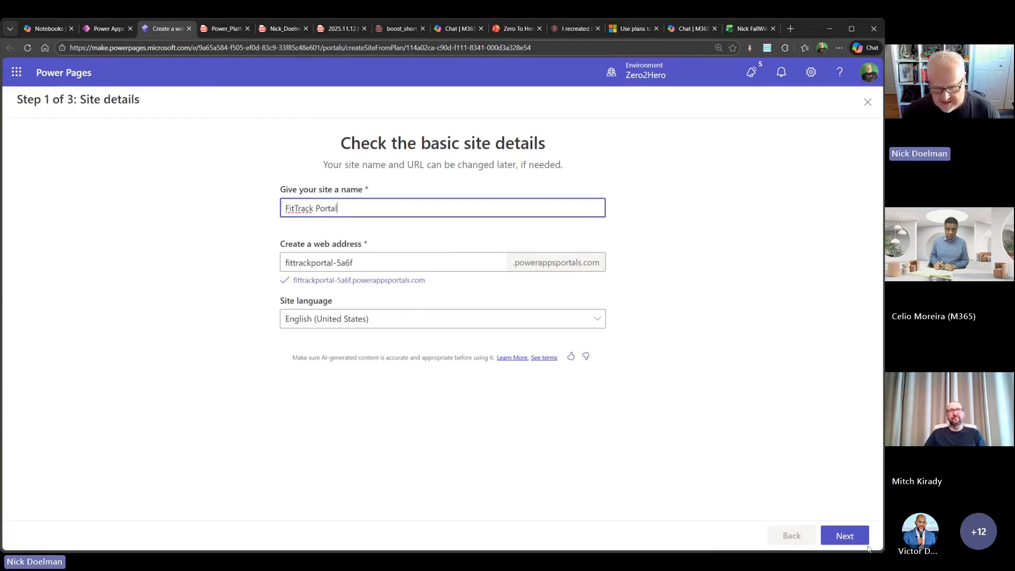
- Accept the suggested FitTrack Portal site details and keep the proposed home page layout and description
{"action": "left_click", "coordinate": [847, 537]}
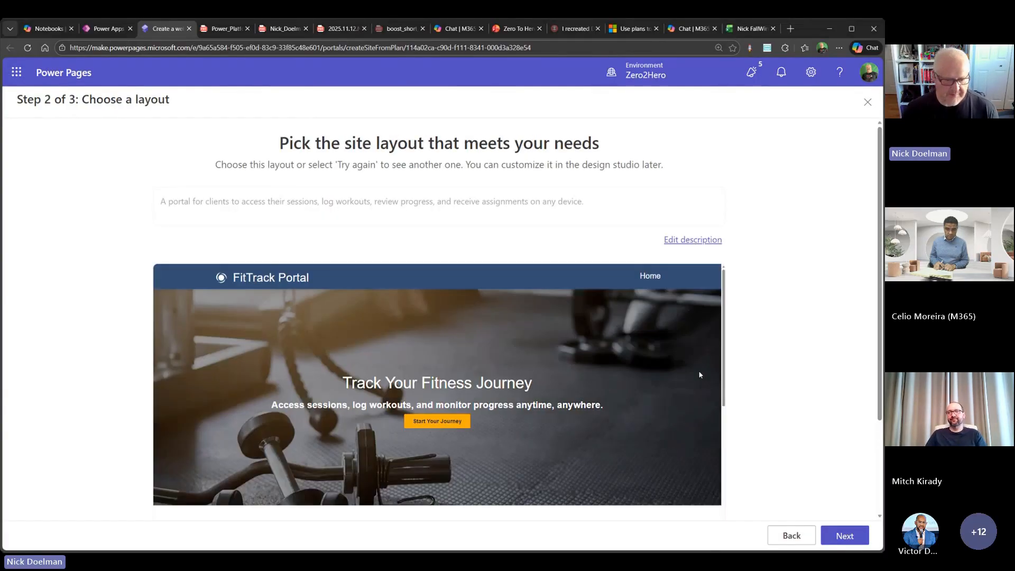
{"action": "scroll", "coordinate": [468, 325], "scroll_direction": "down", "scroll_amount": 6}
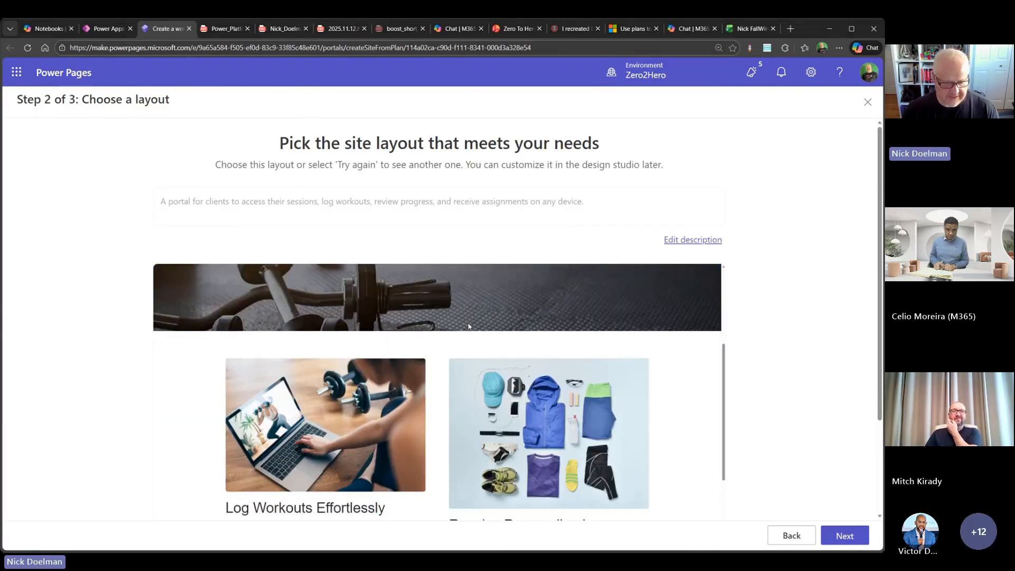
{"action": "scroll", "coordinate": [469, 326], "scroll_direction": "up", "scroll_amount": 5}
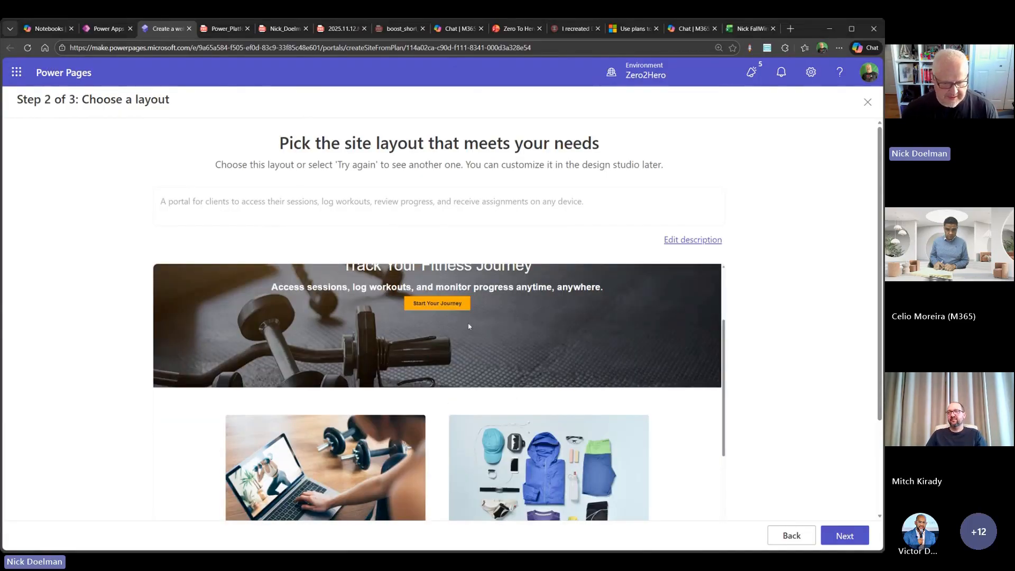
{"action": "scroll", "coordinate": [554, 389], "scroll_direction": "up", "scroll_amount": 2}
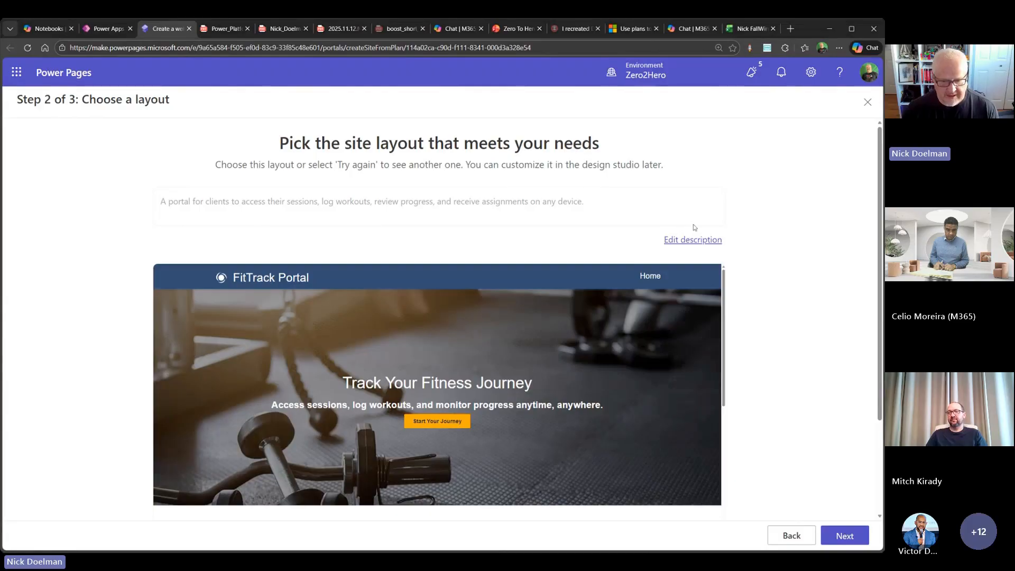
{"action": "left_click", "coordinate": [692, 240]}
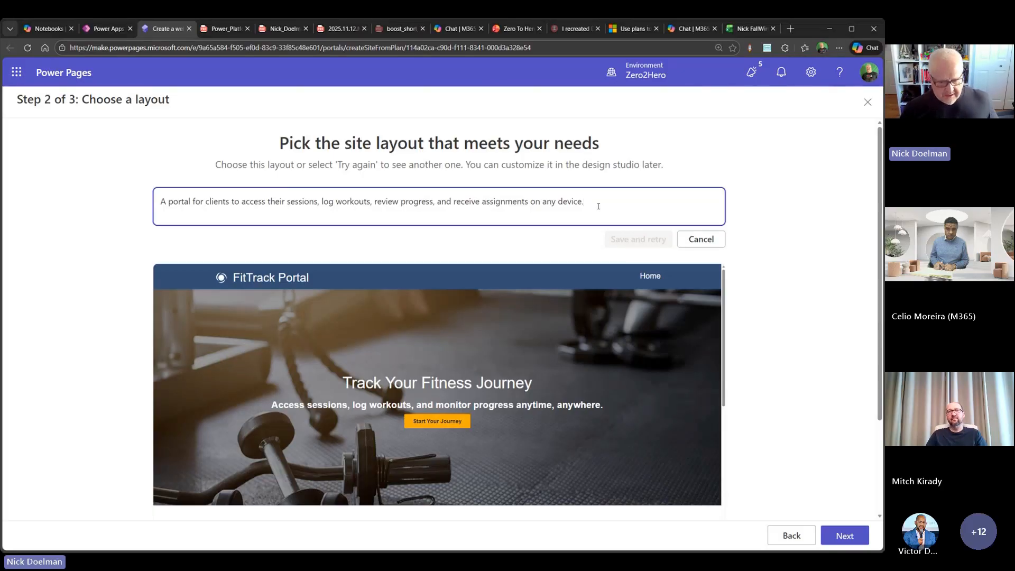
{"action": "left_click", "coordinate": [848, 536]}
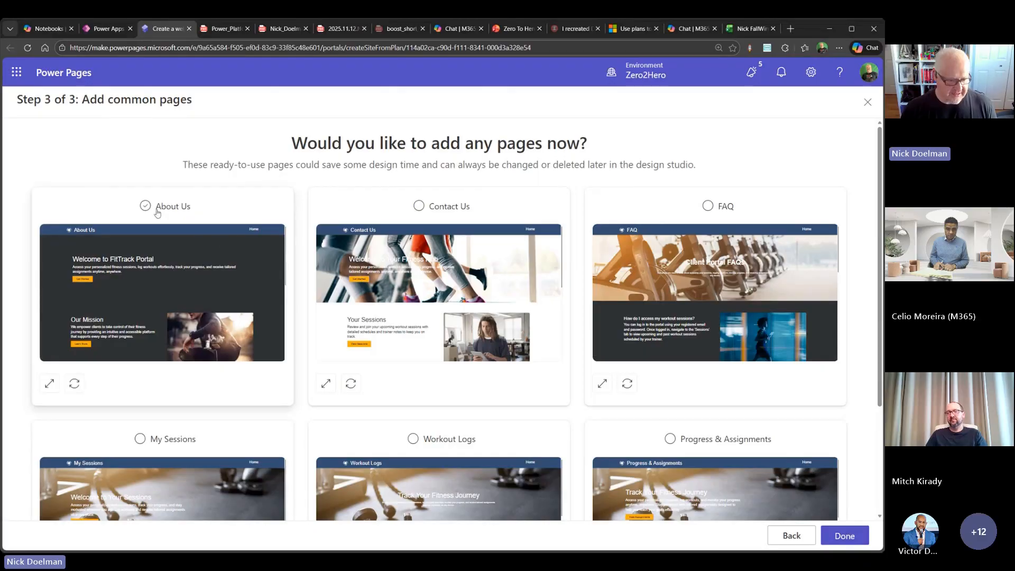
{"action": "scroll", "coordinate": [140, 299], "scroll_direction": "down", "scroll_amount": 3}
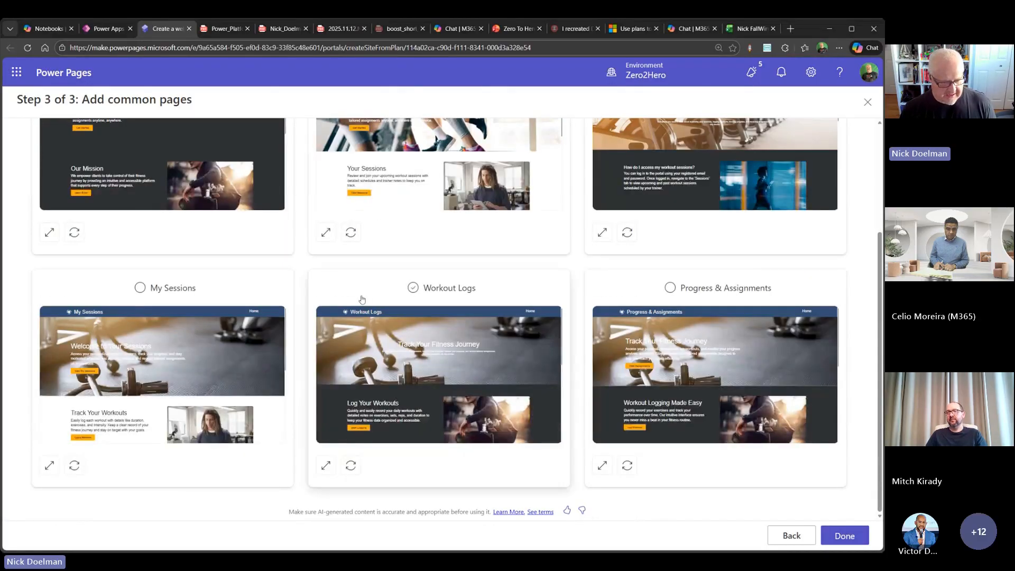
{"action": "left_click", "coordinate": [139, 297]}
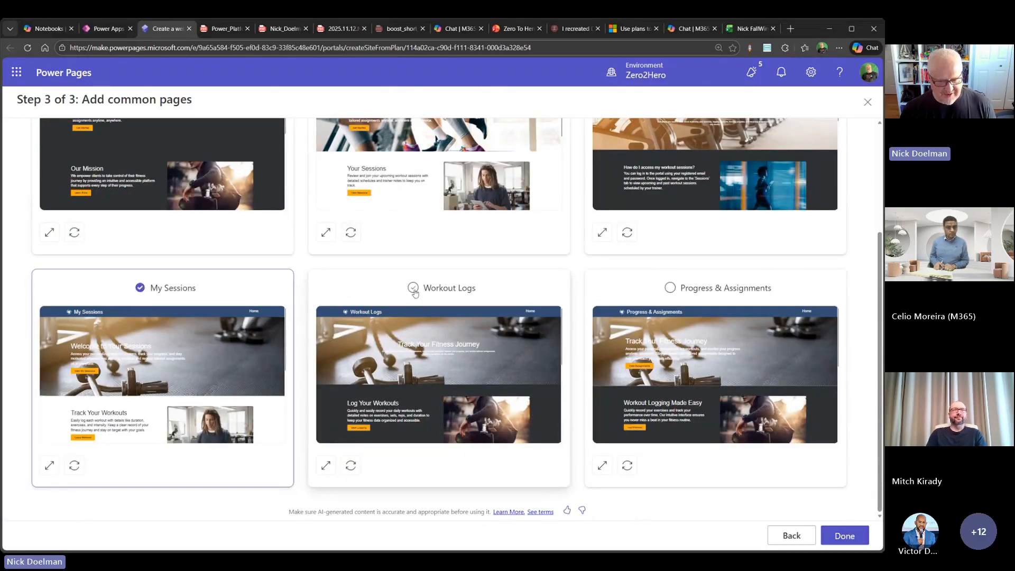
{"action": "left_click", "coordinate": [140, 288]}
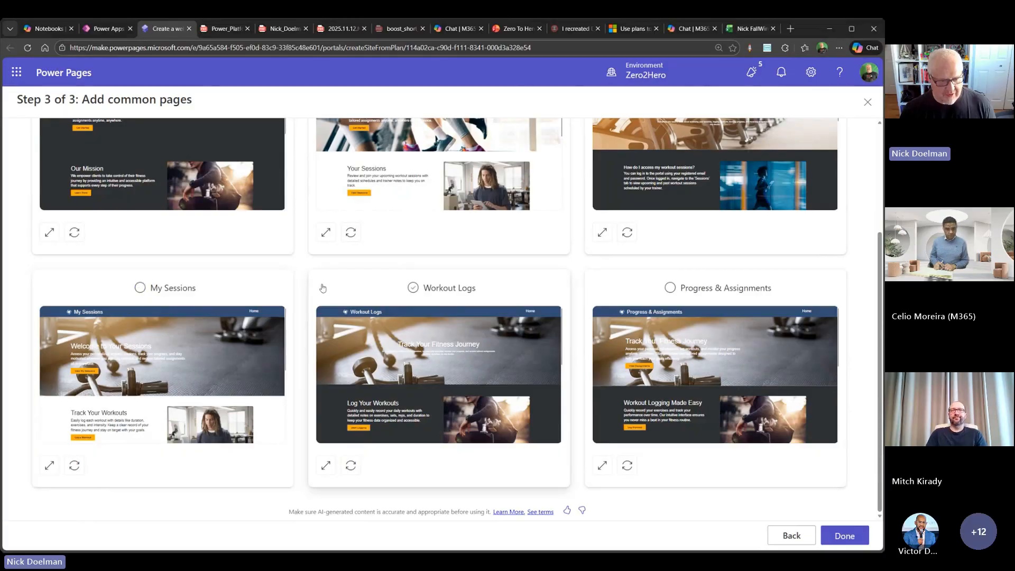
{"action": "scroll", "coordinate": [327, 288], "scroll_direction": "up", "scroll_amount": 3}
- Create the site with the About Us, Contact Us, FAQ, My Sessions, Workout Logs and Progress & Assignments pages
{"action": "left_click", "coordinate": [149, 207]}
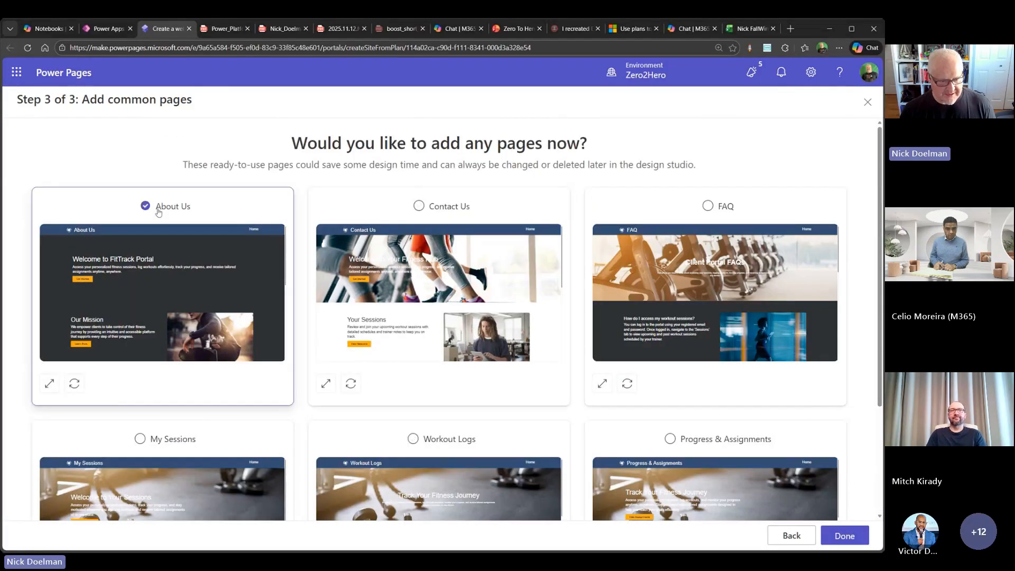
{"action": "left_click", "coordinate": [450, 211]}
{"action": "left_click", "coordinate": [707, 208]}
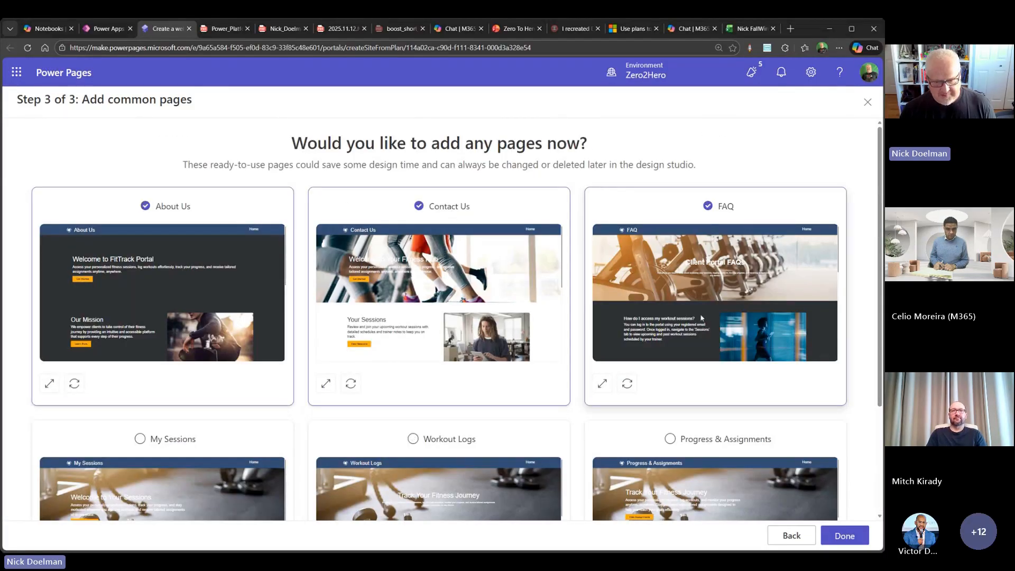
{"action": "left_click", "coordinate": [687, 439]}
{"action": "left_click", "coordinate": [450, 439]}
{"action": "left_click", "coordinate": [140, 438]}
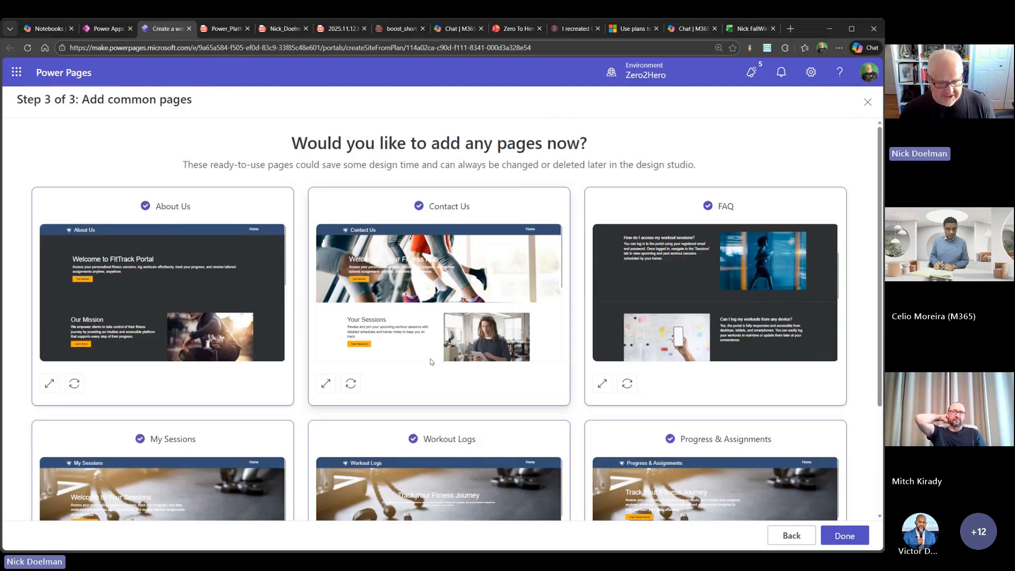
{"action": "scroll", "coordinate": [488, 348], "scroll_direction": "down", "scroll_amount": 3}
{"action": "scroll", "coordinate": [598, 369], "scroll_direction": "down", "scroll_amount": 3}
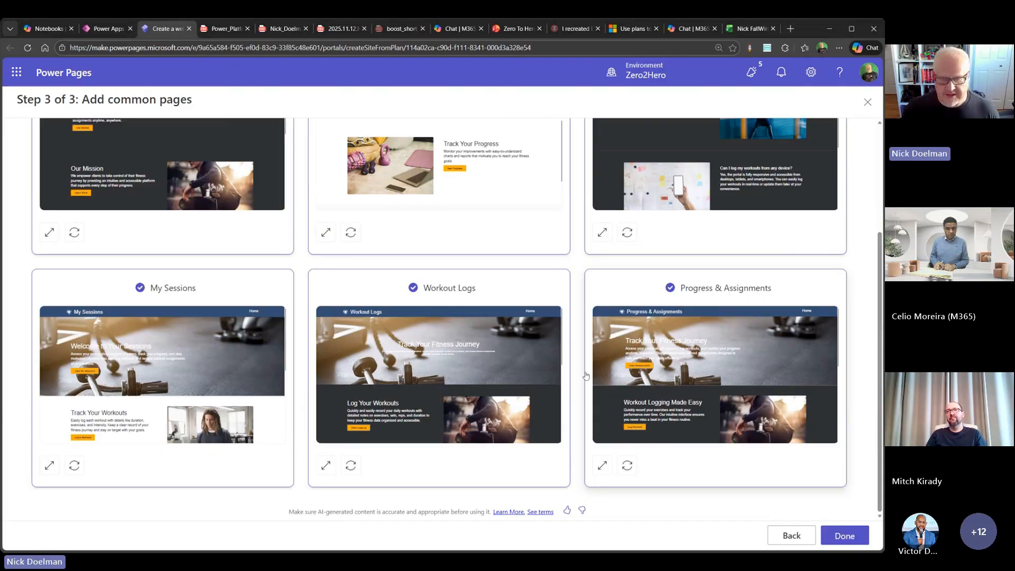
{"action": "left_click", "coordinate": [843, 537]}
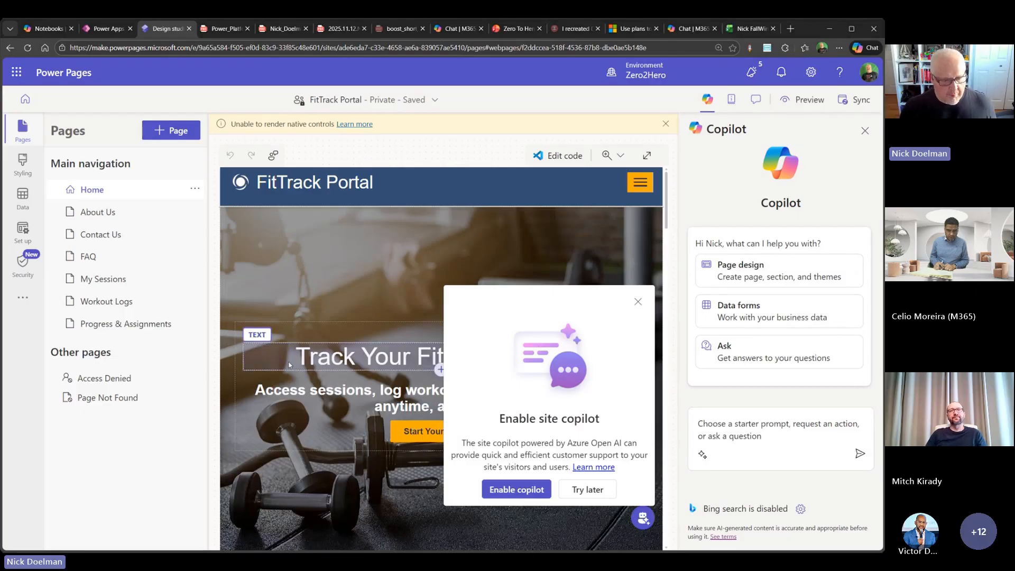
- Dismiss the offer to enable the site copilot and review the sections of the My Sessions page
{"action": "left_click", "coordinate": [637, 302]}
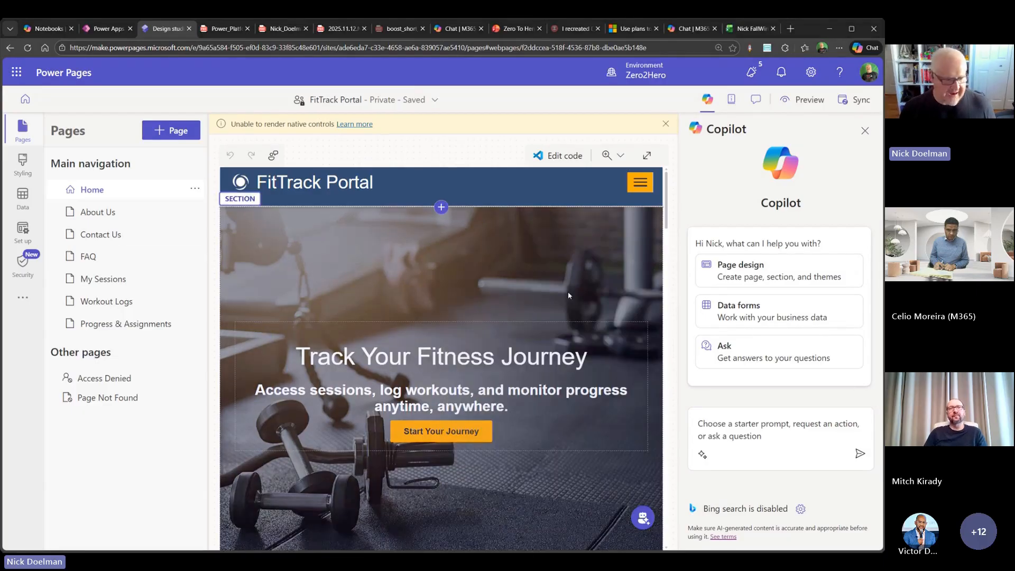
{"action": "left_click", "coordinate": [139, 282]}
{"action": "scroll", "coordinate": [504, 294], "scroll_direction": "down", "scroll_amount": 1}
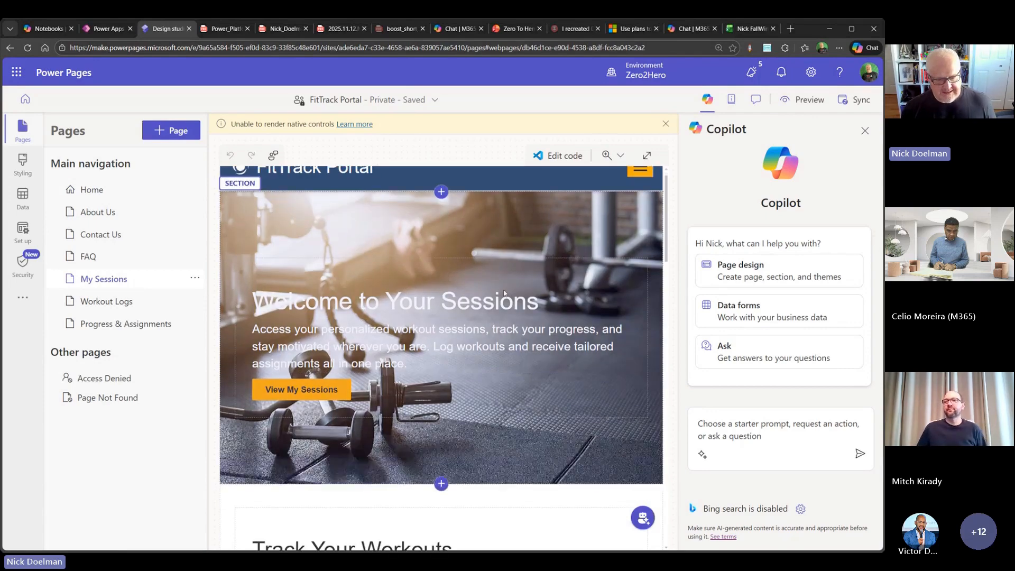
{"action": "scroll", "coordinate": [504, 293], "scroll_direction": "down", "scroll_amount": 10}
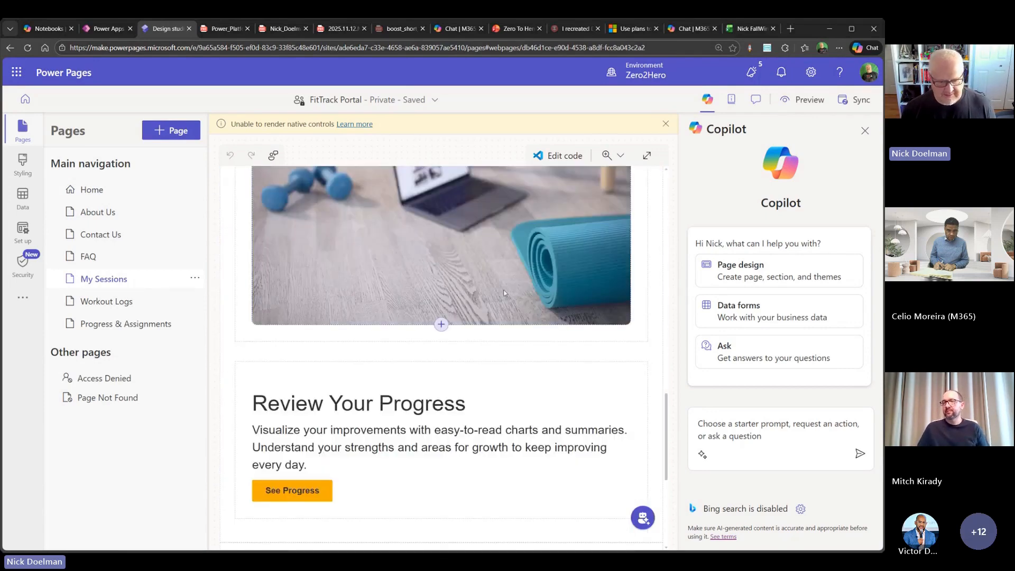
{"action": "scroll", "coordinate": [504, 292], "scroll_direction": "down", "scroll_amount": 5}
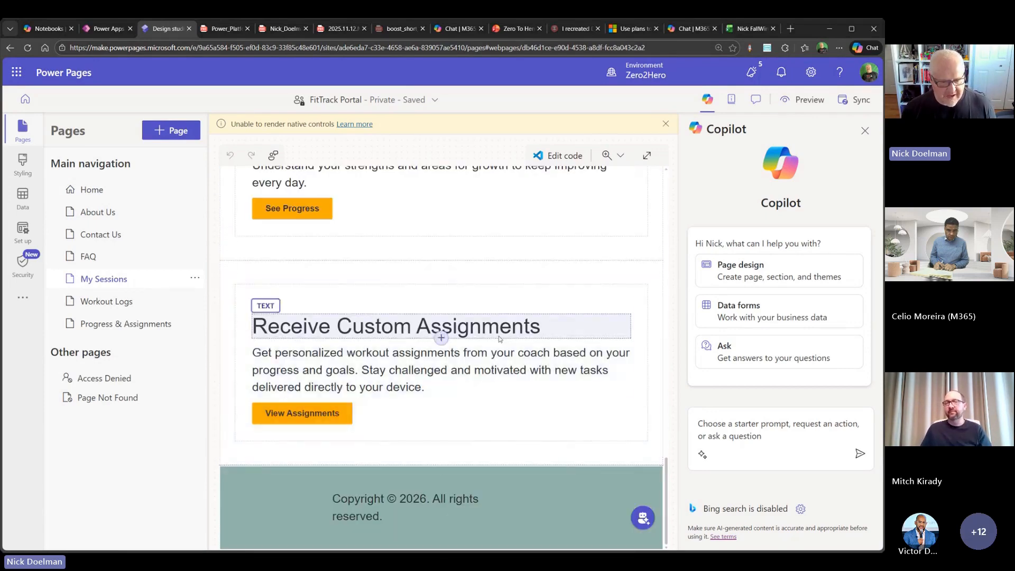
- Check which standard and data-connected components, including List, can be inserted below the Track Your Workouts description
{"action": "scroll", "coordinate": [499, 335], "scroll_direction": "up", "scroll_amount": 8}
{"action": "scroll", "coordinate": [479, 386], "scroll_direction": "up", "scroll_amount": 5}
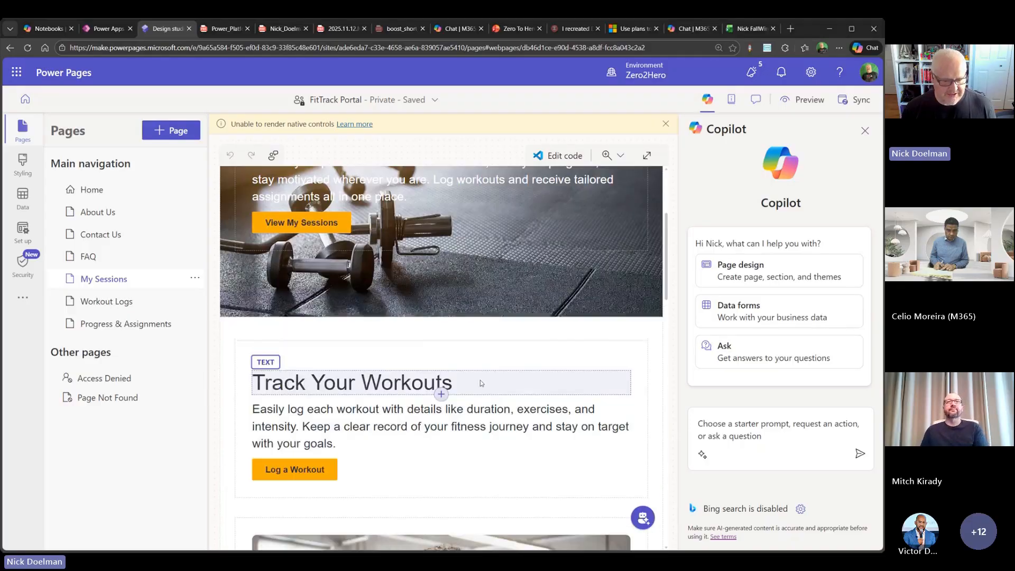
{"action": "left_click", "coordinate": [443, 456]}
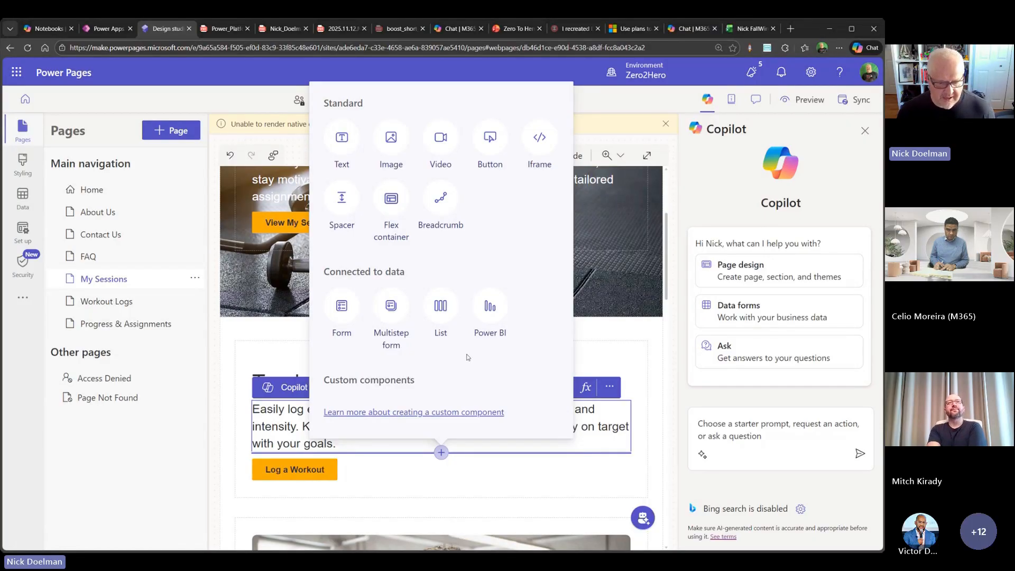
{"action": "left_click", "coordinate": [450, 318]}
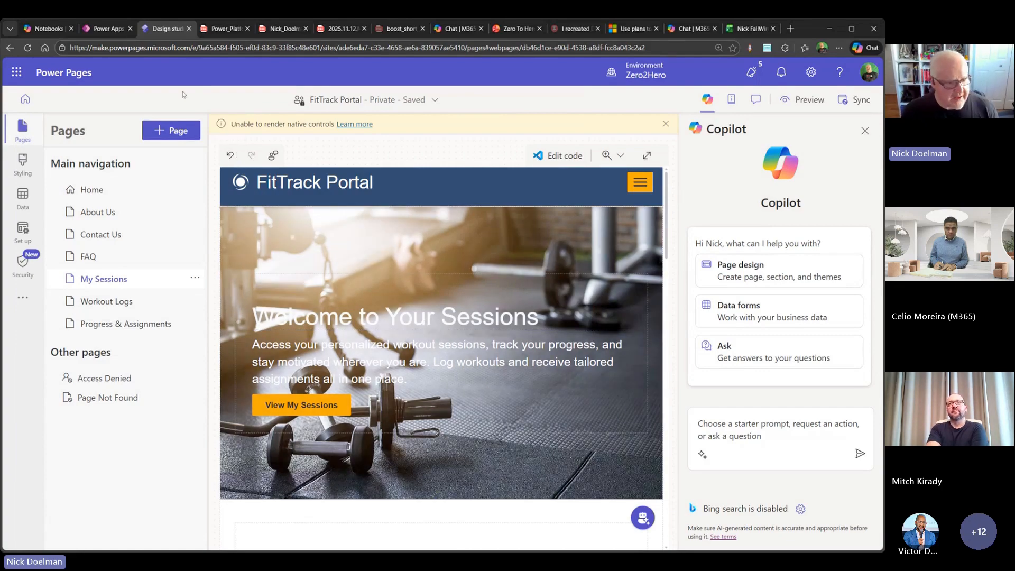
- Return to the Power Apps plan and start creating the Session Cloning Flow in Power Automate, signing in with the work account
{"action": "left_click", "coordinate": [104, 29]}
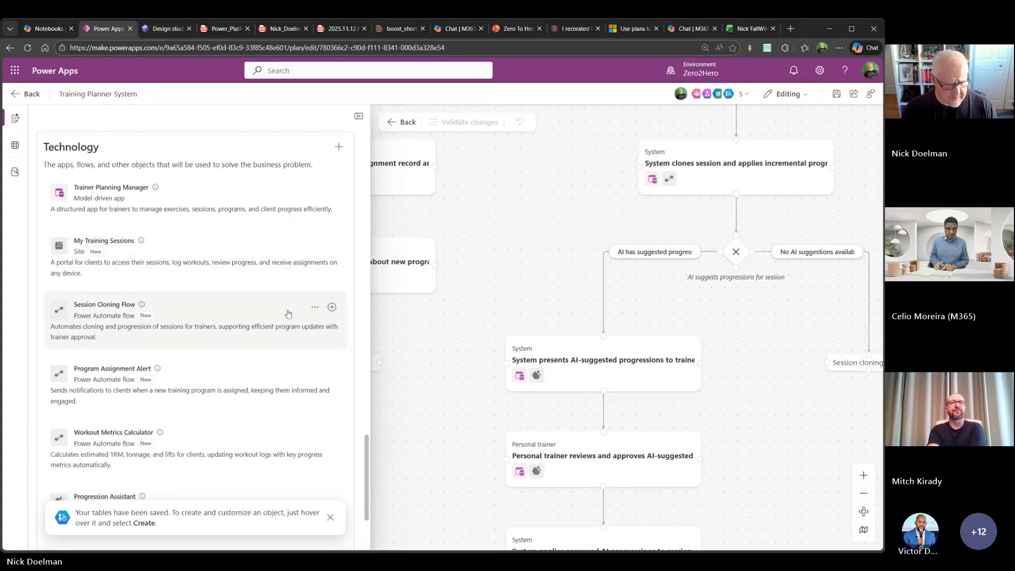
{"action": "left_click", "coordinate": [331, 308]}
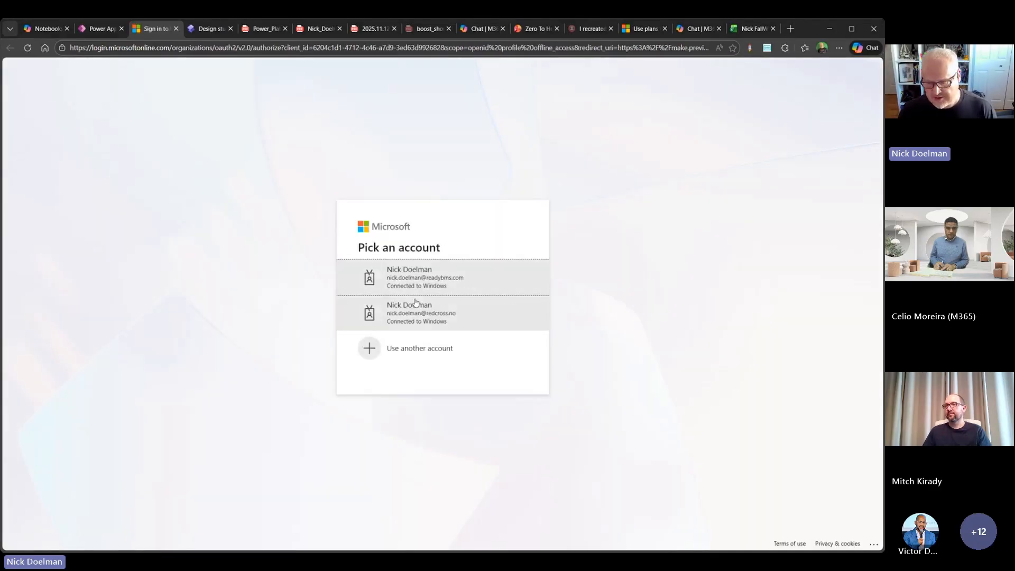
{"action": "left_click", "coordinate": [442, 270]}
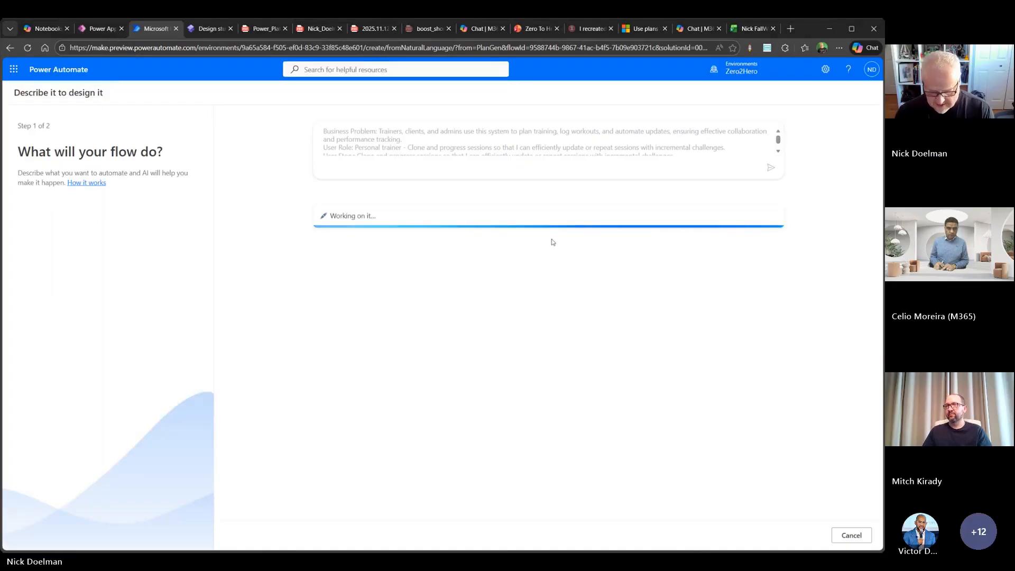
{"action": "key", "text": "ctrl+plus"}
{"action": "key", "text": "ctrl+plus"}
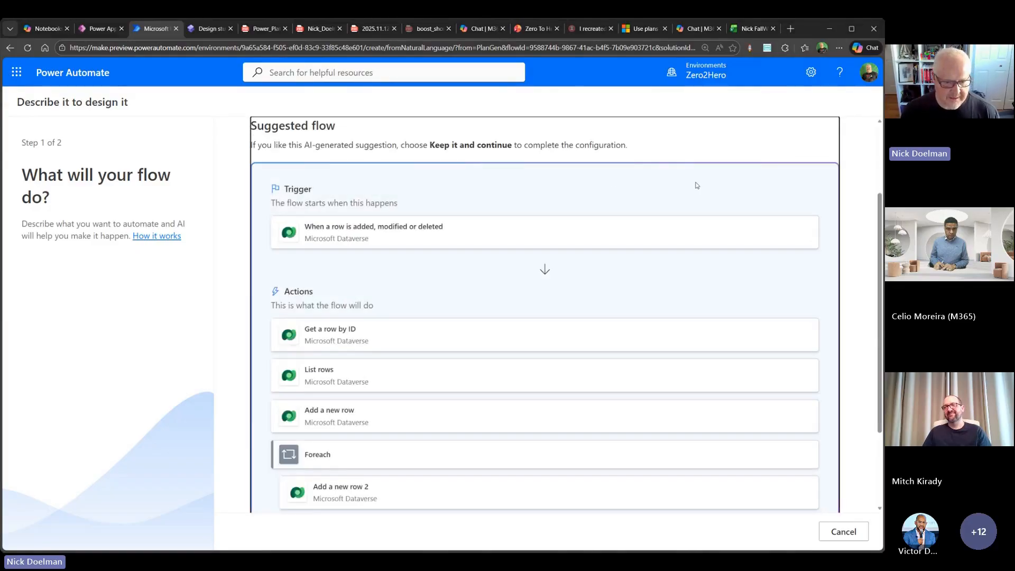
- Review the flow's prompt and the suggested trigger and actions, and keep the suggestion for configuration
{"action": "scroll", "coordinate": [698, 185], "scroll_direction": "up", "scroll_amount": 2}
{"action": "left_click", "coordinate": [832, 175]}
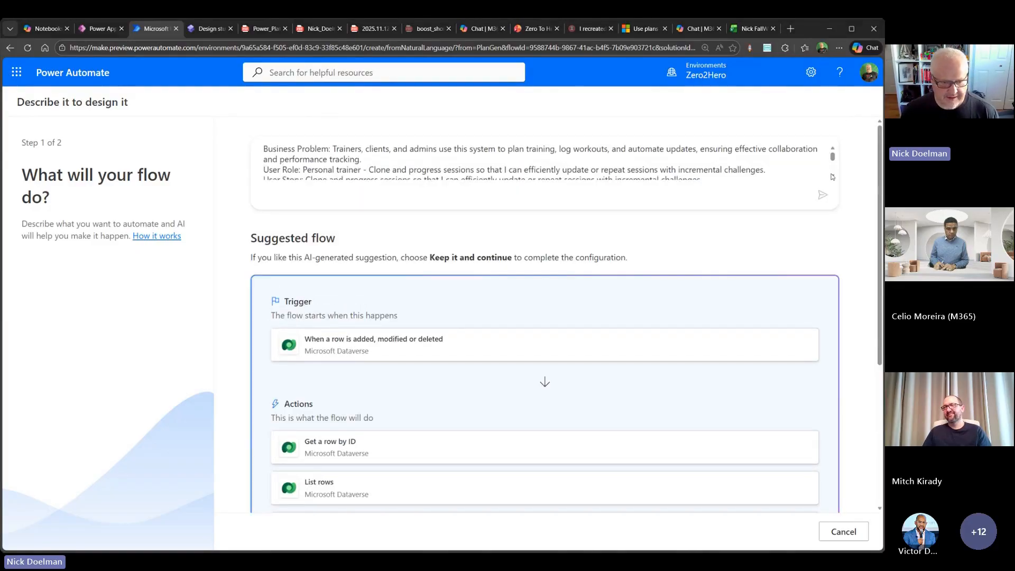
{"action": "left_click", "coordinate": [832, 177]}
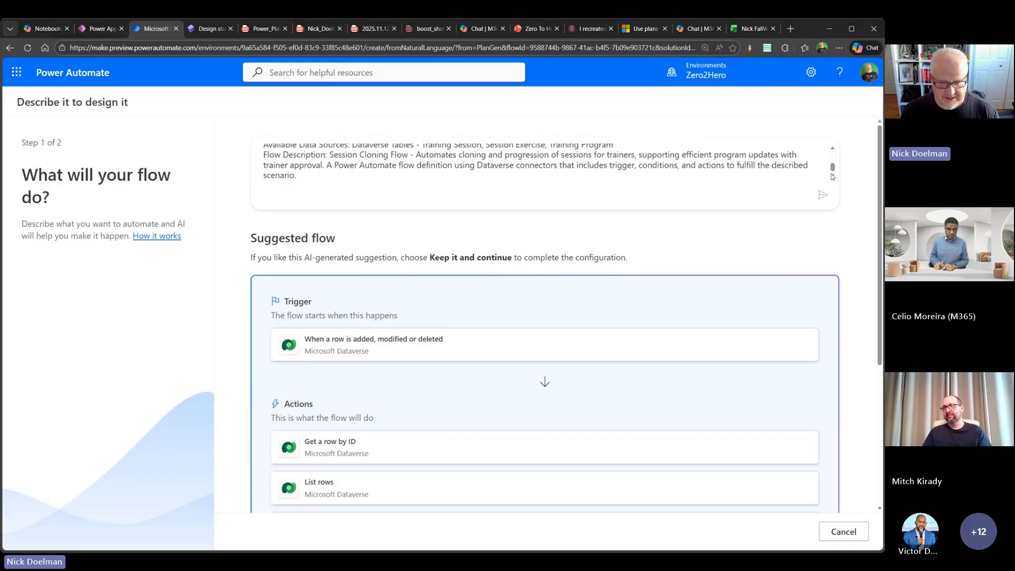
{"action": "left_click_drag", "start_coordinate": [832, 168], "coordinate": [833, 157]}
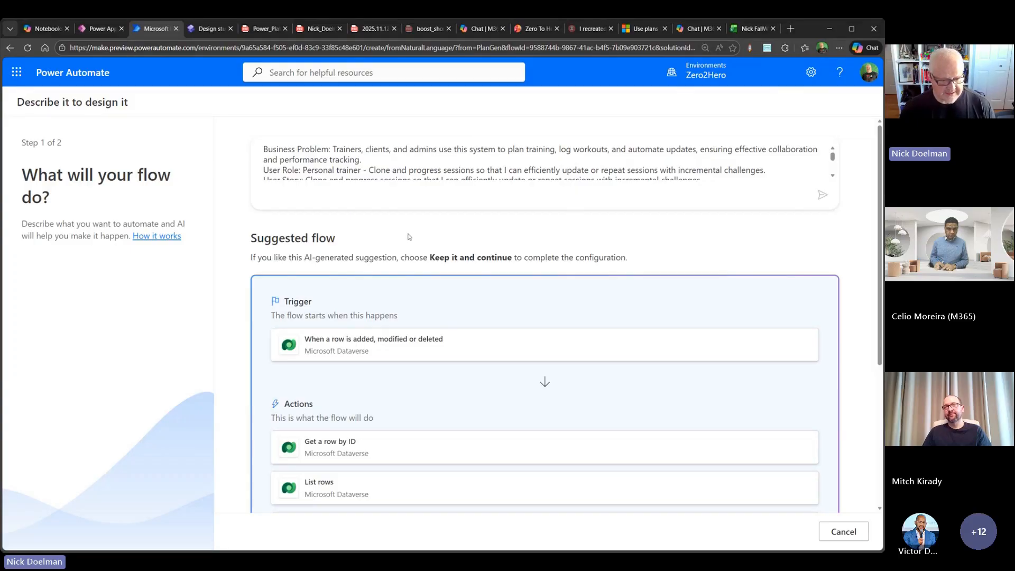
{"action": "scroll", "coordinate": [409, 236], "scroll_direction": "down", "scroll_amount": 2}
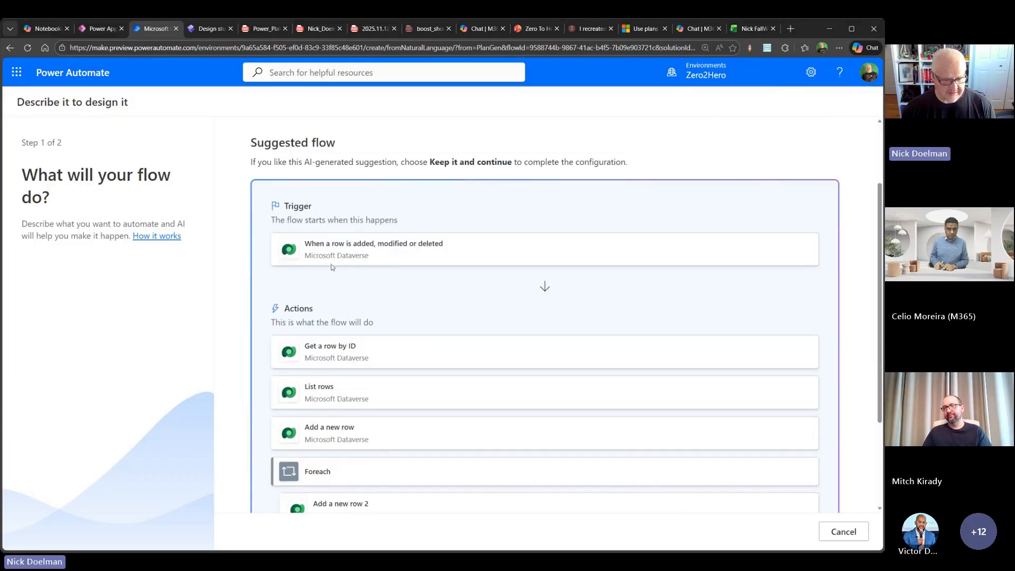
{"action": "scroll", "coordinate": [408, 261], "scroll_direction": "down", "scroll_amount": 2}
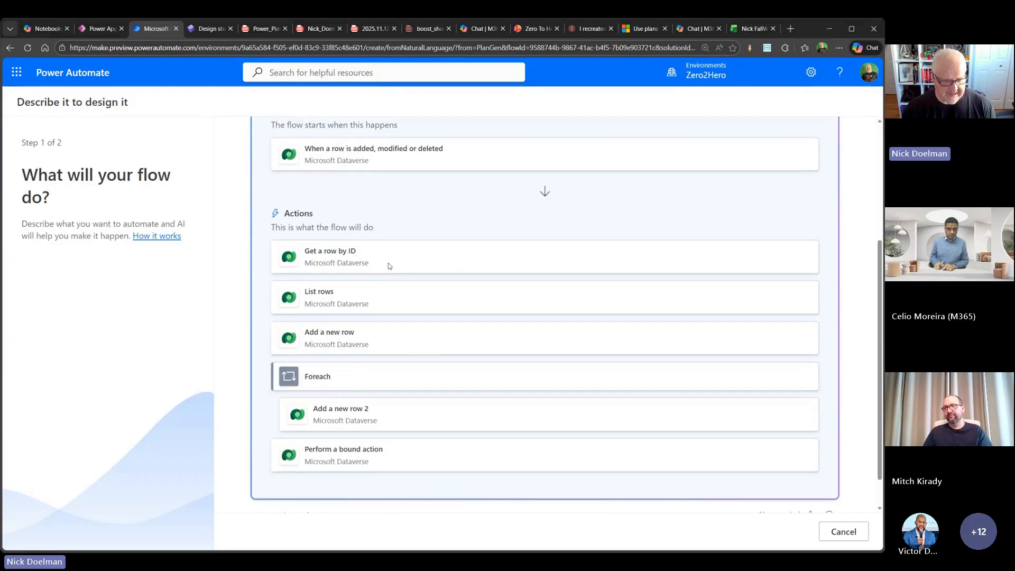
{"action": "scroll", "coordinate": [388, 265], "scroll_direction": "down", "scroll_amount": 1}
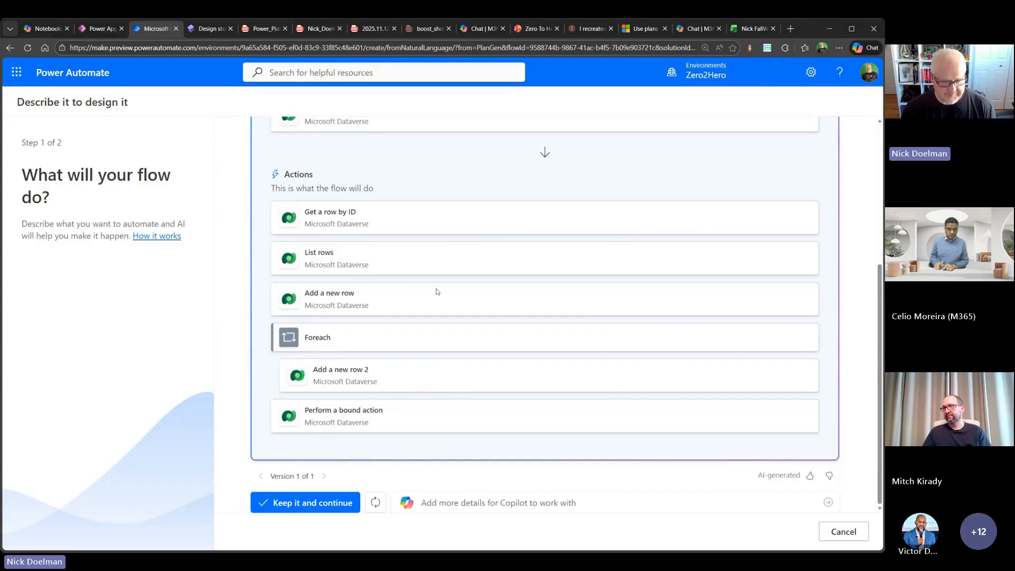
{"action": "left_click", "coordinate": [321, 502]}
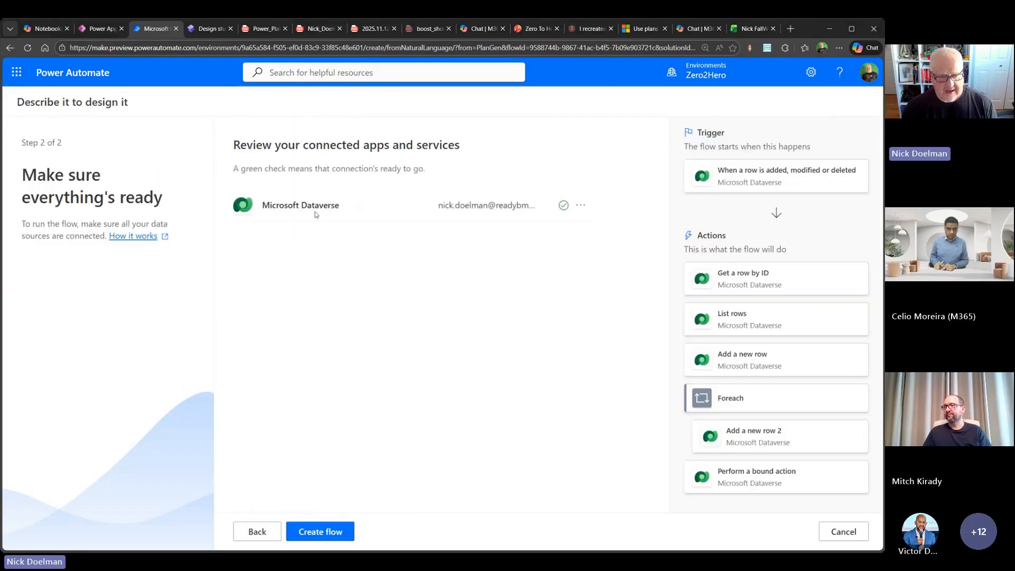
- Examine the authentication types for a new Microsoft Dataverse connection reference, including the Service Principal fields, and cancel without adding one
{"action": "left_click", "coordinate": [581, 208]}
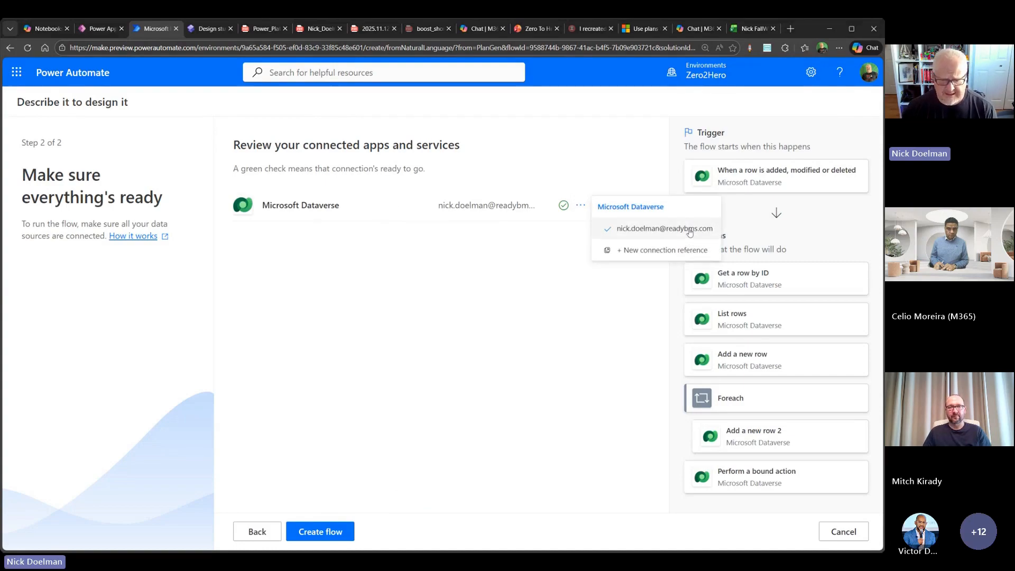
{"action": "left_click", "coordinate": [664, 250]}
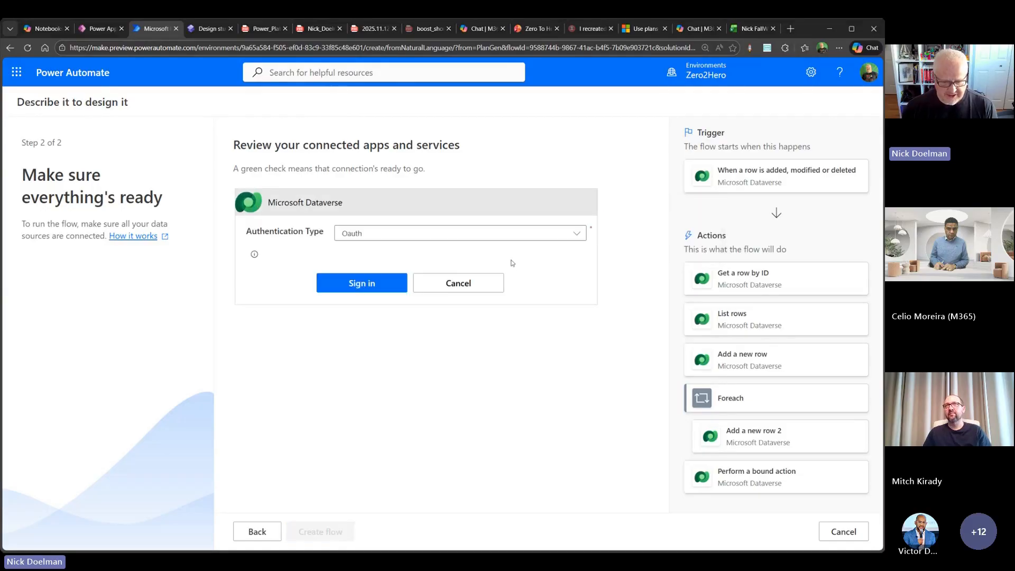
{"action": "left_click", "coordinate": [423, 234]}
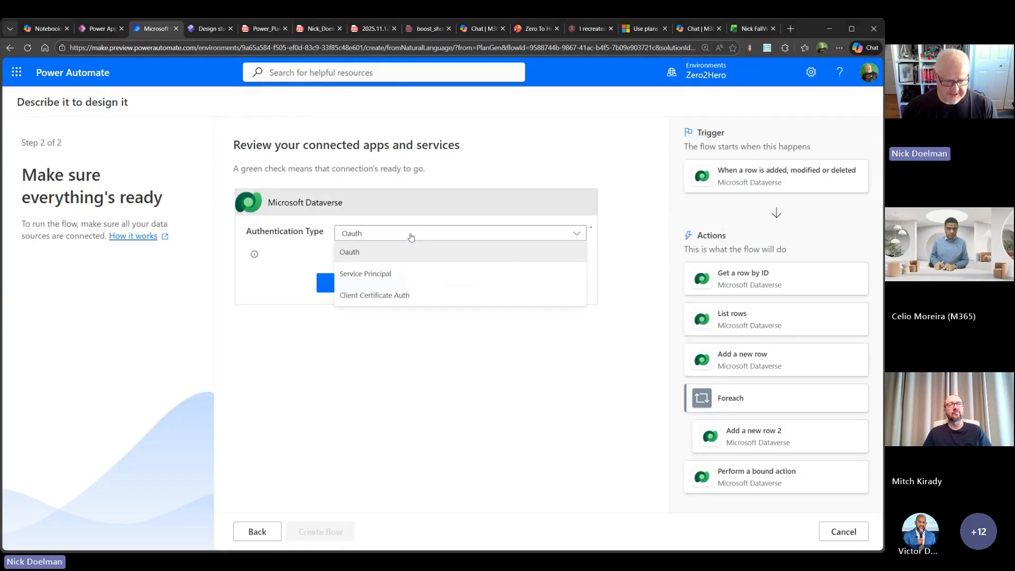
{"action": "left_click", "coordinate": [401, 275]}
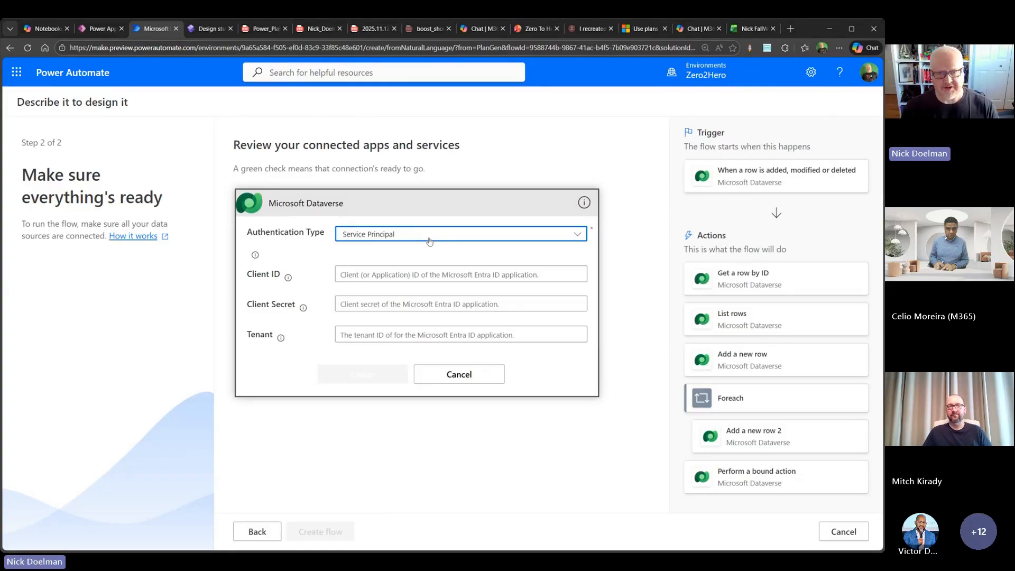
{"action": "left_click", "coordinate": [473, 376]}
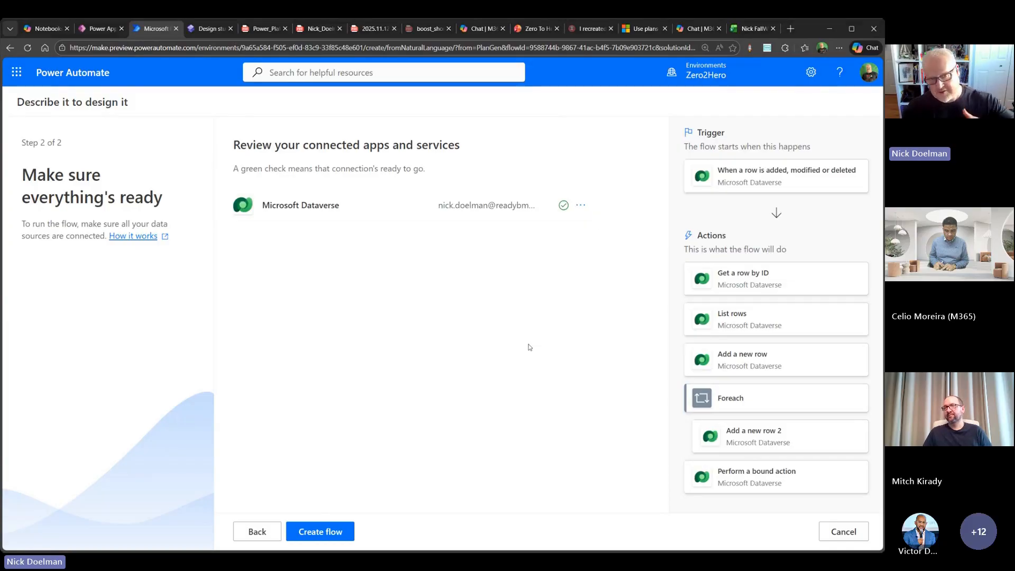
- Create the Session Cloning Flow with the existing Dataverse connection and inspect its actions in the designer
{"action": "left_click", "coordinate": [319, 534]}
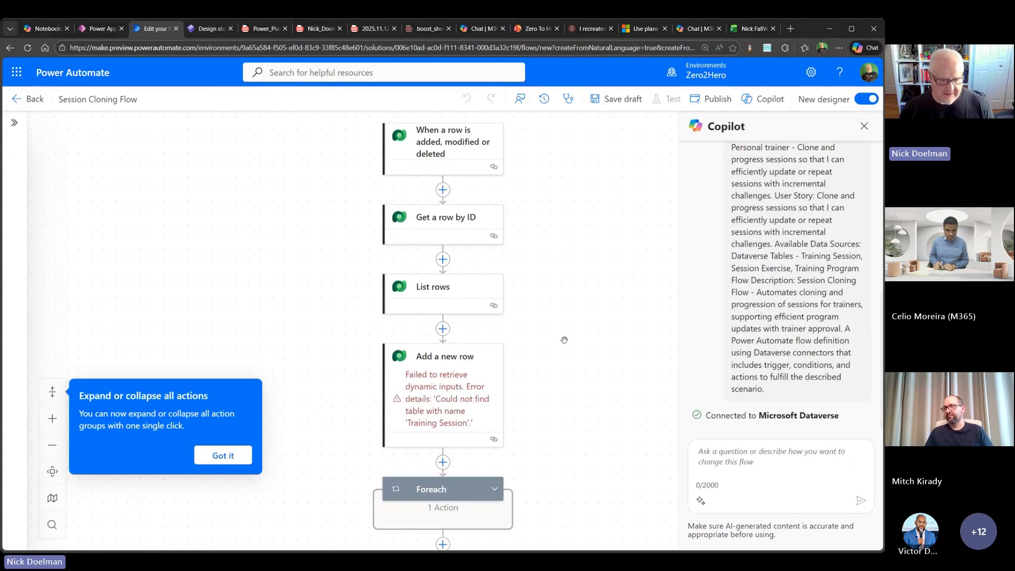
{"action": "scroll", "coordinate": [423, 381], "scroll_direction": "down", "scroll_amount": 1}
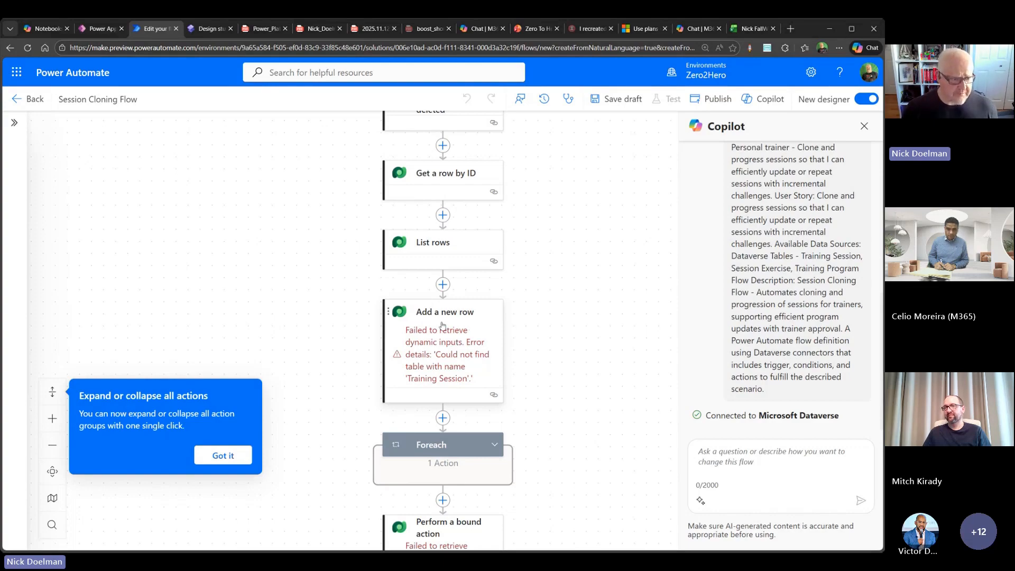
- Create the Progression Assistant agent from the Power Apps plan in Copilot Studio, signing in and skipping the welcome tour
{"action": "left_click", "coordinate": [105, 31]}
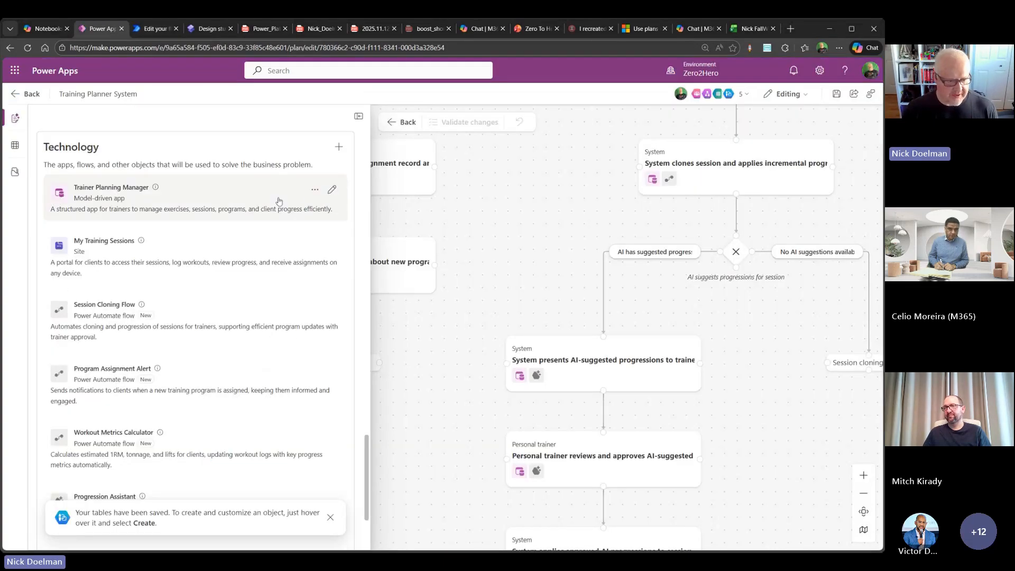
{"action": "scroll", "coordinate": [221, 214], "scroll_direction": "down", "scroll_amount": 3}
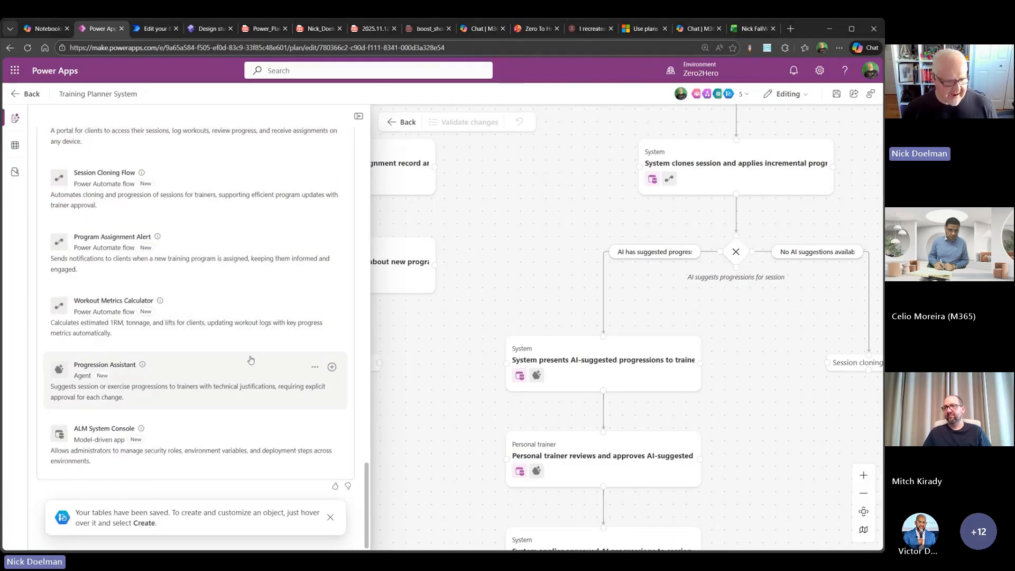
{"action": "left_click", "coordinate": [331, 368]}
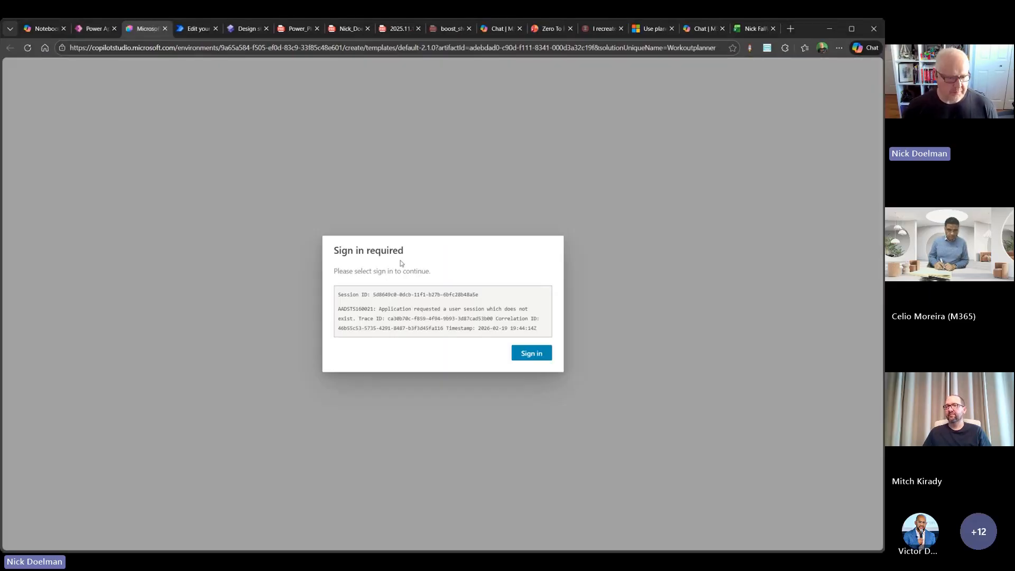
{"action": "left_click", "coordinate": [532, 354]}
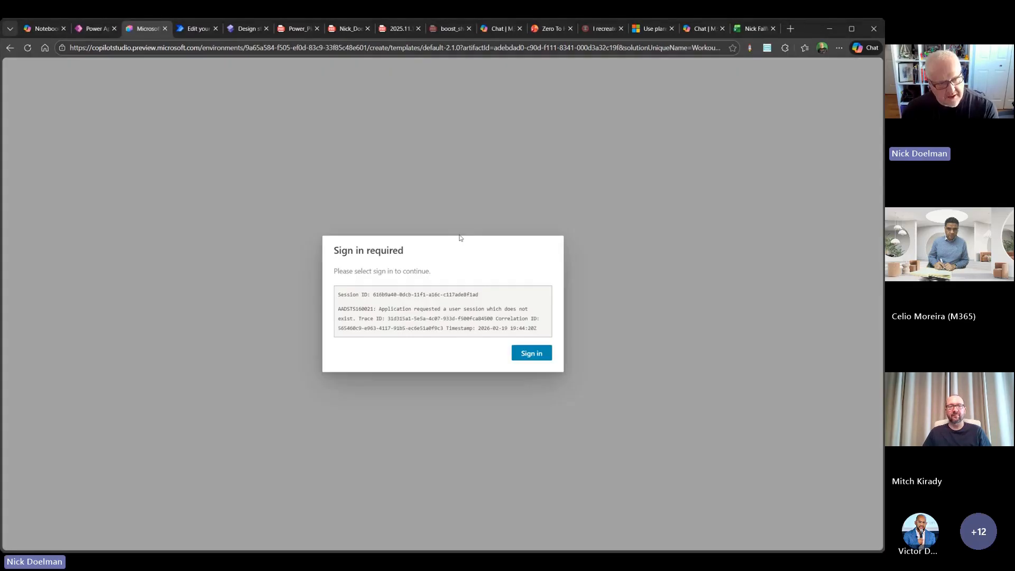
{"action": "left_click", "coordinate": [530, 350]}
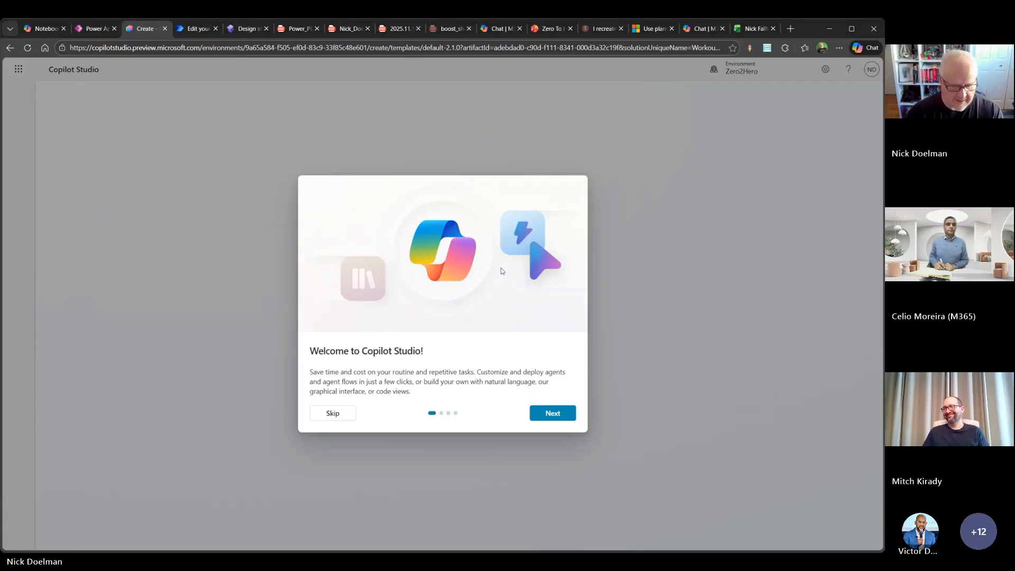
{"action": "left_click", "coordinate": [341, 414]}
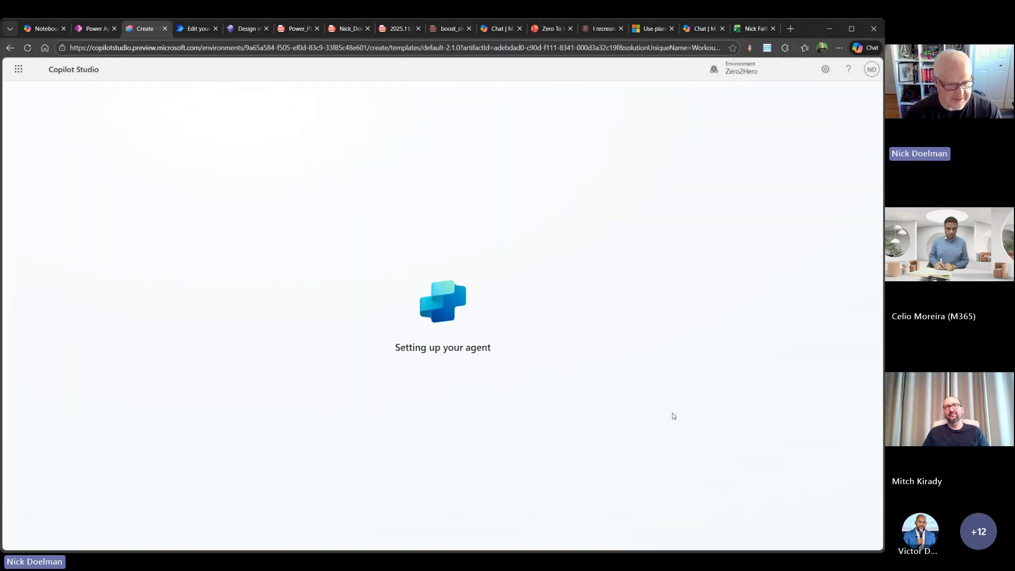
{"action": "key", "text": "ctrl+plus"}
{"action": "key", "text": "ctrl+plus"}
{"action": "key", "text": "ctrl+plus"}
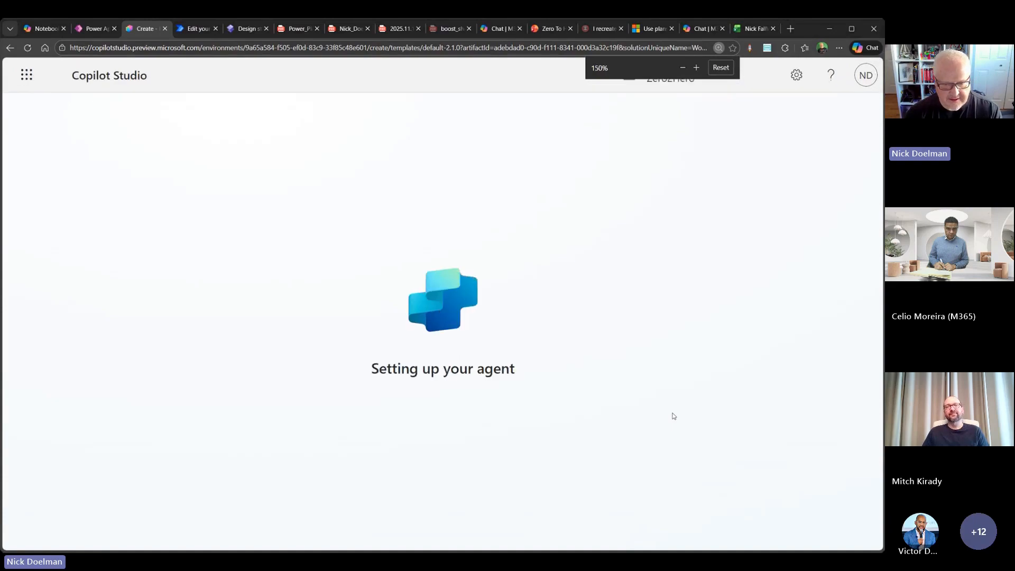
{"action": "key", "text": "ctrl+minus"}
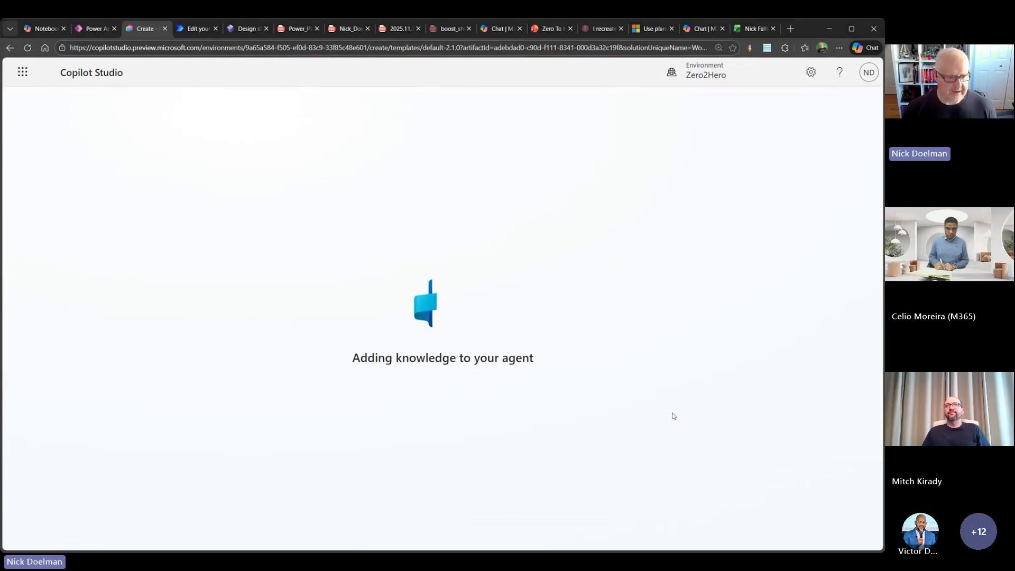
- Switch back to the Training Planner System plan, dismiss the saved-tables notice and view the people and agents on the plan
{"action": "left_click", "coordinate": [94, 29]}
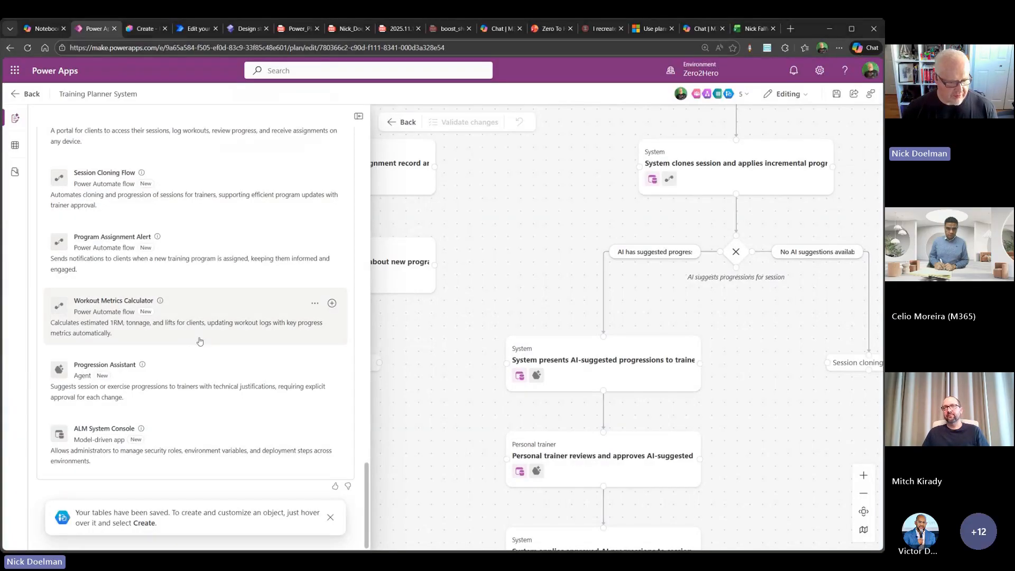
{"action": "left_click", "coordinate": [330, 517]}
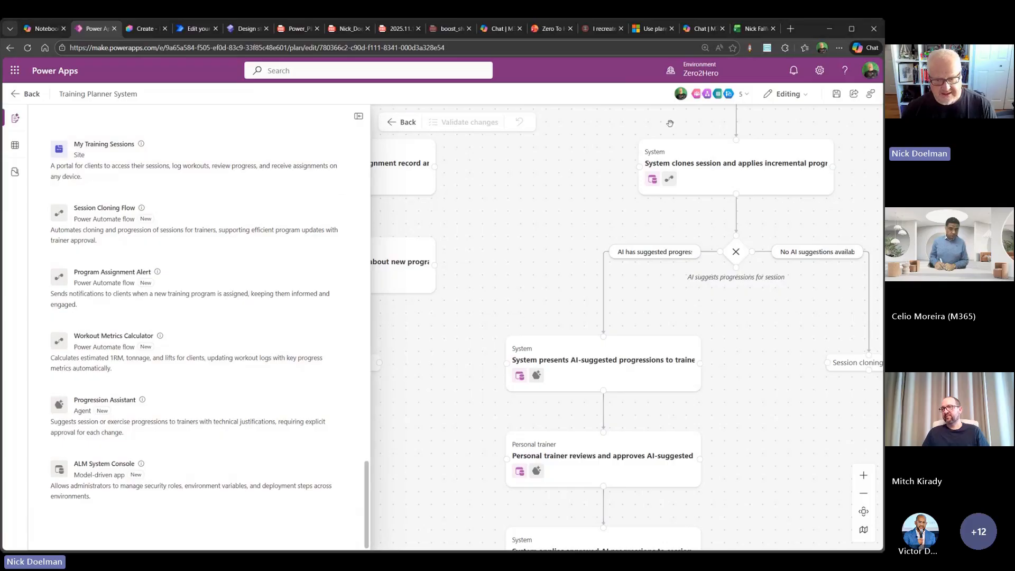
{"action": "left_click", "coordinate": [746, 95]}
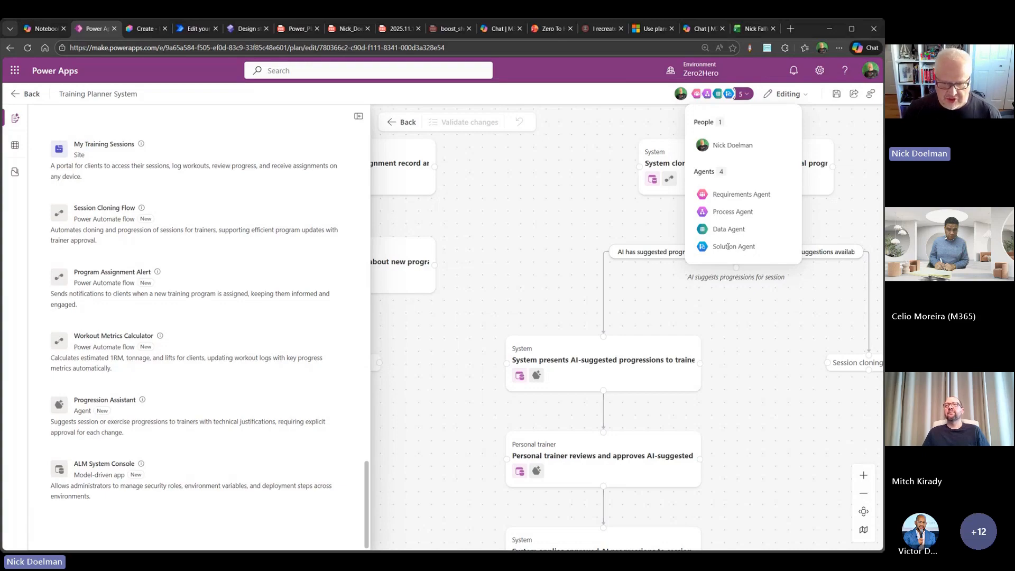
{"action": "left_click", "coordinate": [530, 312]}
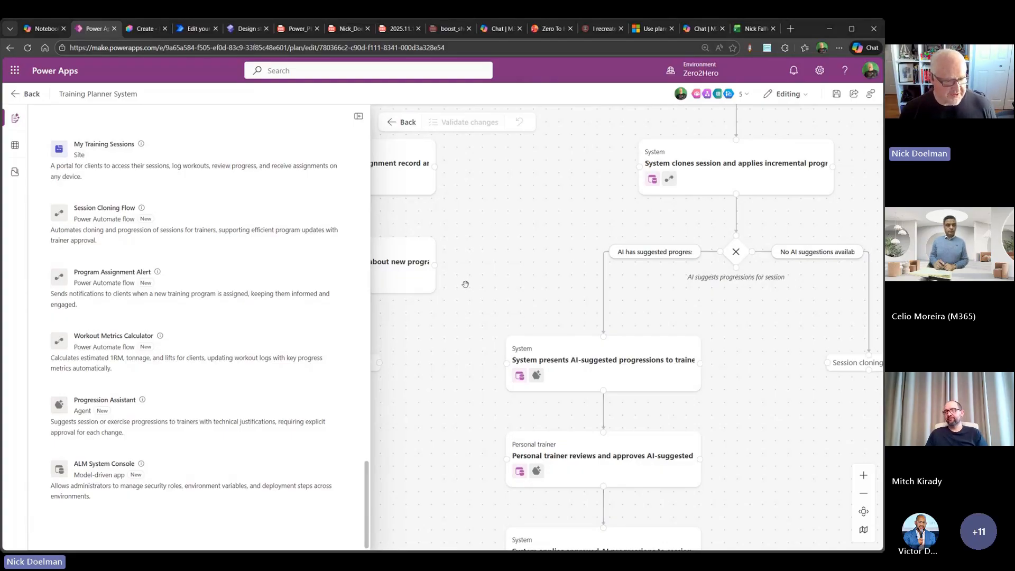
- Collapse the plan's details and review the objects in its Workoutplanner solution, including Plans, before returning to the process diagram
{"action": "left_click", "coordinate": [358, 116]}
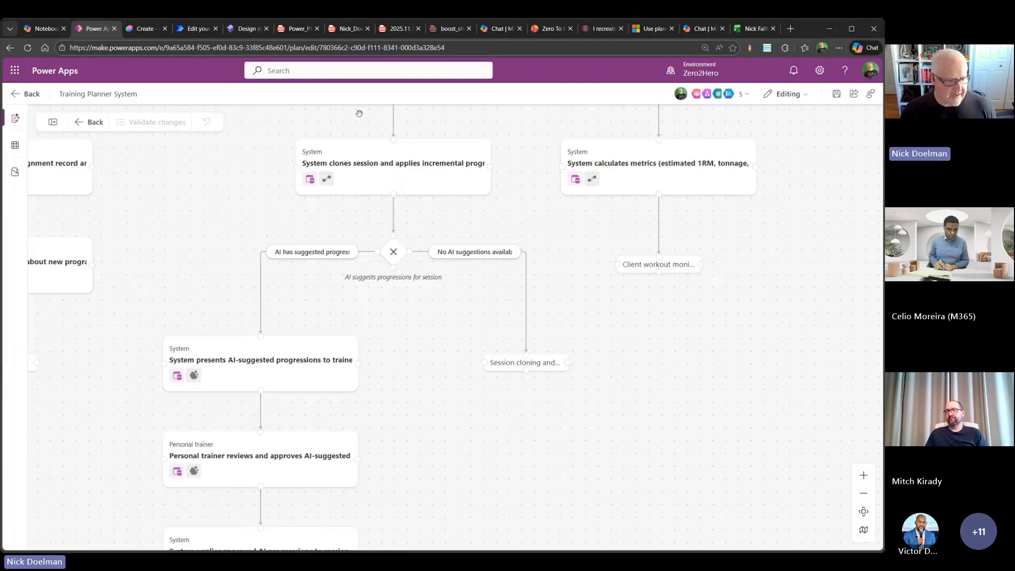
{"action": "left_click", "coordinate": [14, 174]}
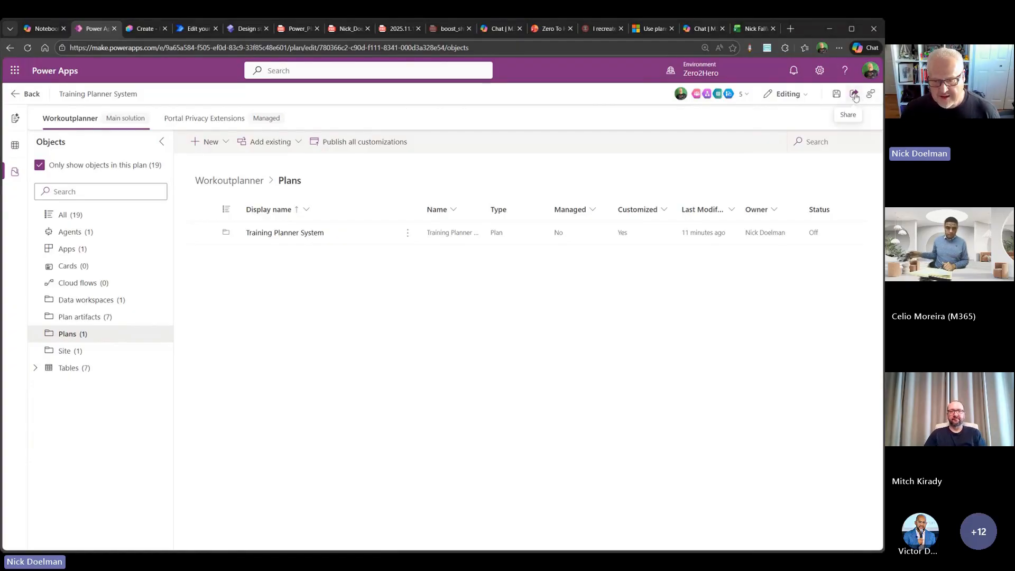
{"action": "left_click", "coordinate": [28, 95]}
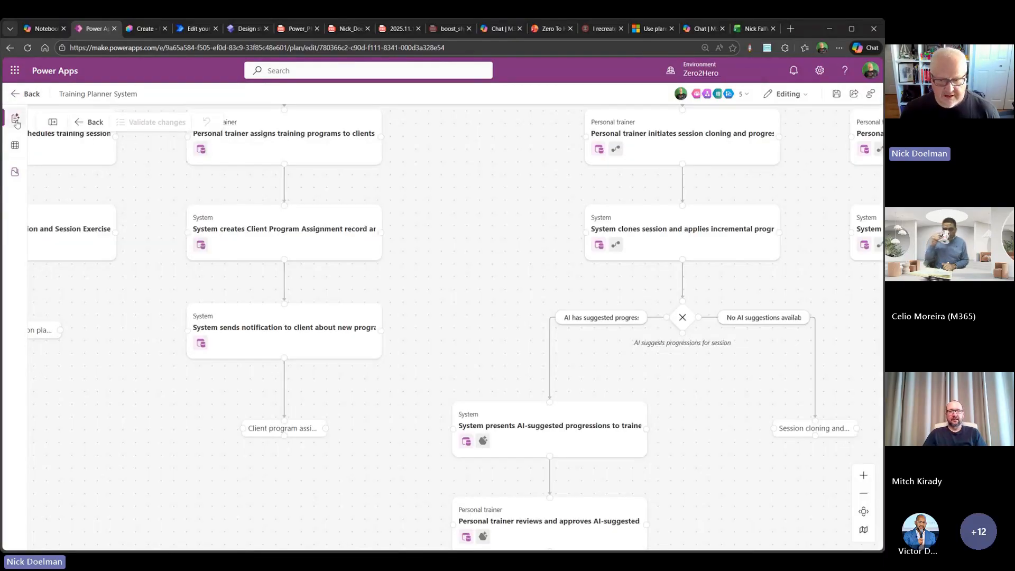
- Check the editing modes available for the plan and keep it in Editing mode
{"action": "left_click", "coordinate": [803, 95]}
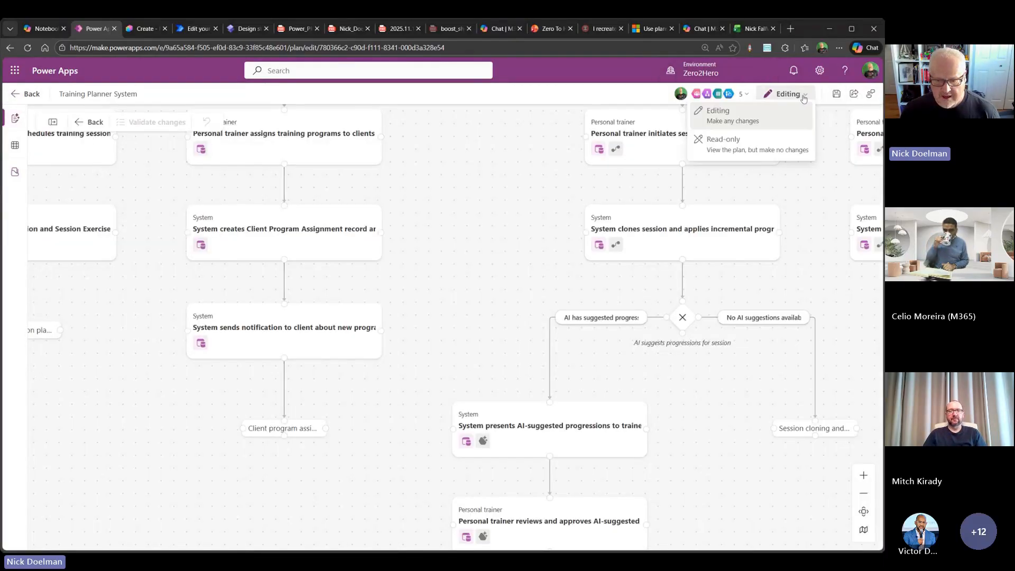
{"action": "left_click", "coordinate": [803, 97]}
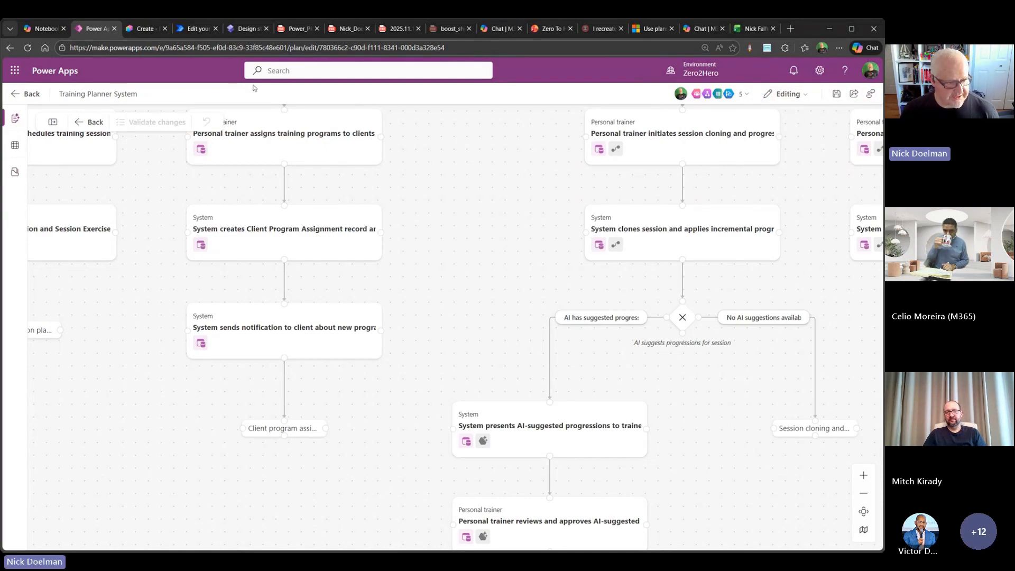
- Save the Training Planner System plan to the existing Workoutplanner solution and check the plan's sharing and export options
{"action": "left_click", "coordinate": [854, 96]}
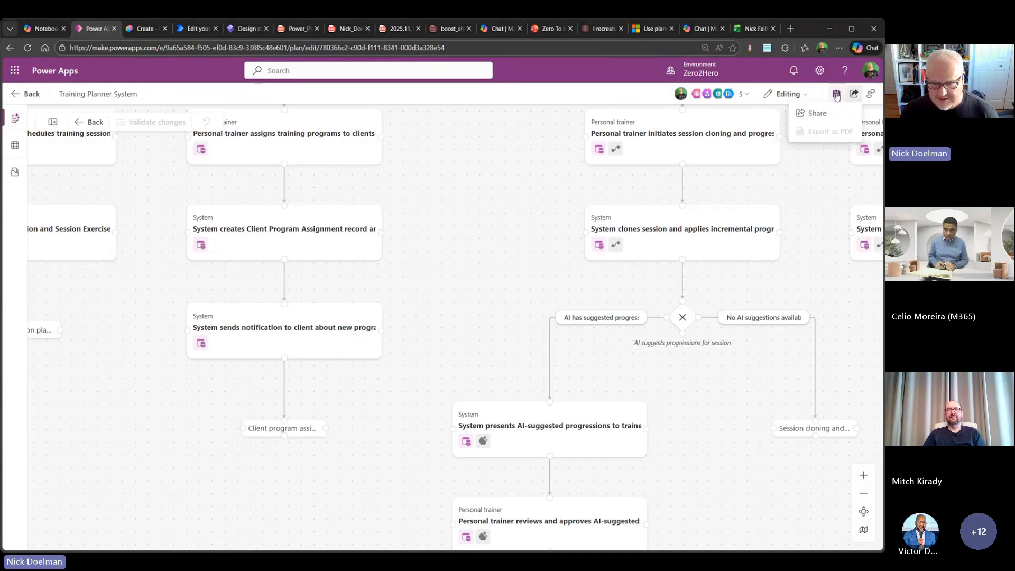
{"action": "left_click", "coordinate": [837, 96]}
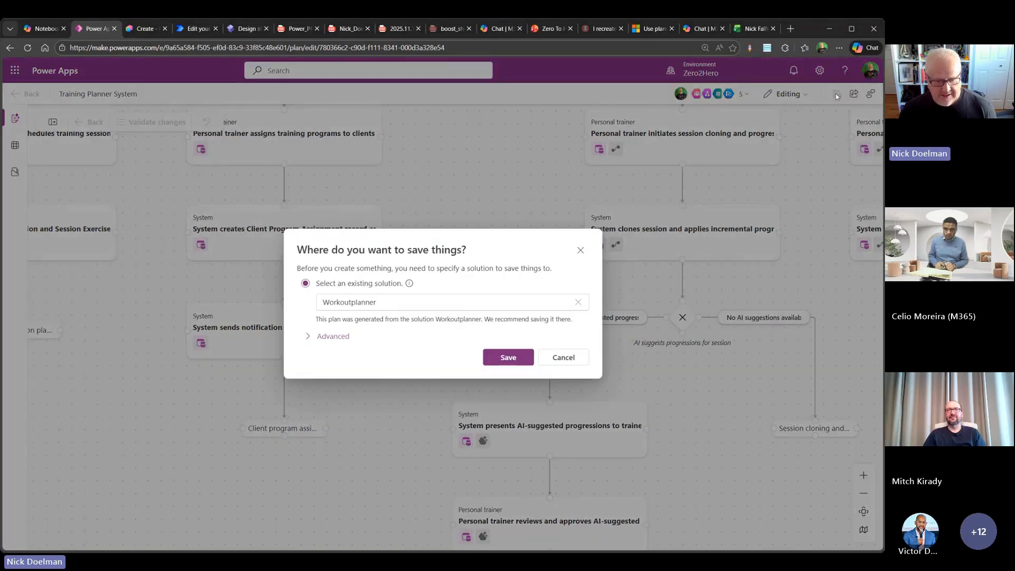
{"action": "left_click", "coordinate": [503, 358]}
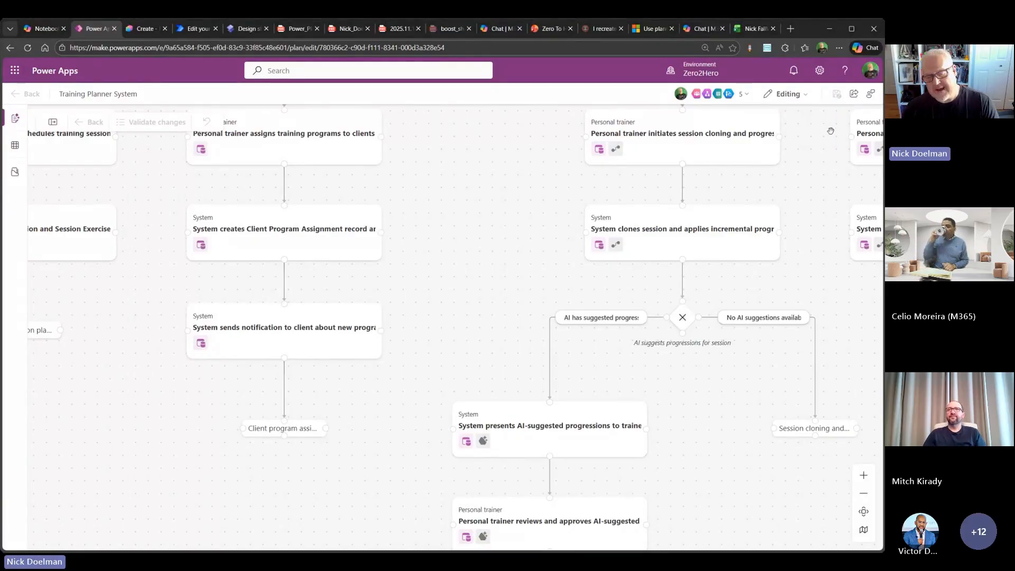
{"action": "left_click", "coordinate": [854, 93]}
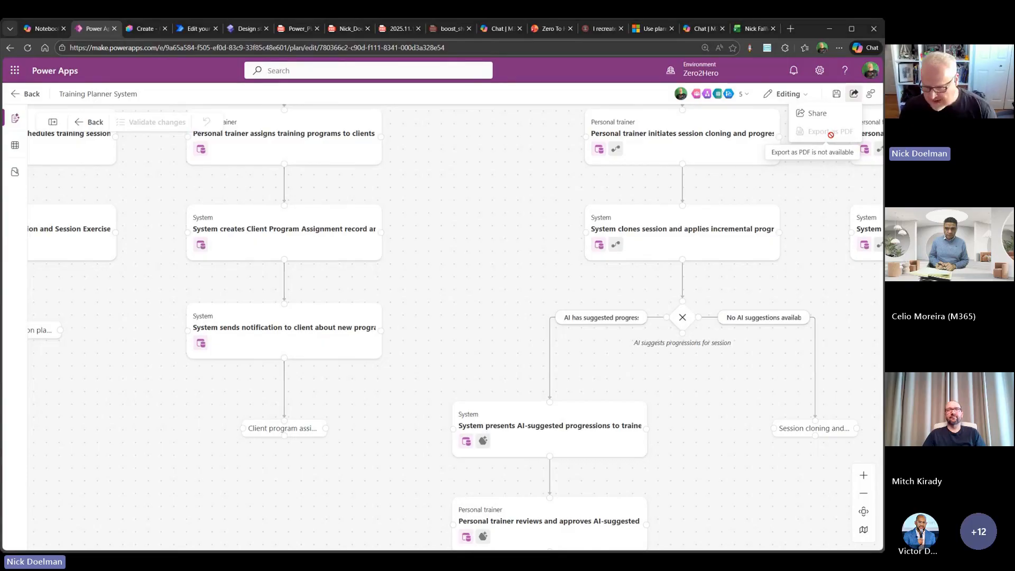
- Leave the plan and check the options for creating a plan from the existing Workoutplanner solution without creating one
{"action": "left_click", "coordinate": [24, 95]}
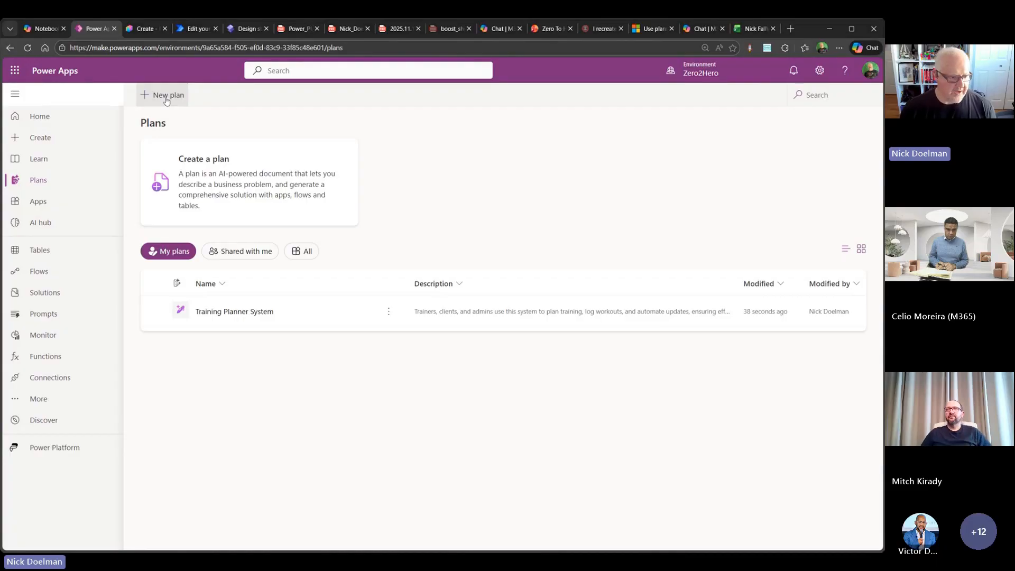
{"action": "left_click", "coordinate": [67, 294]}
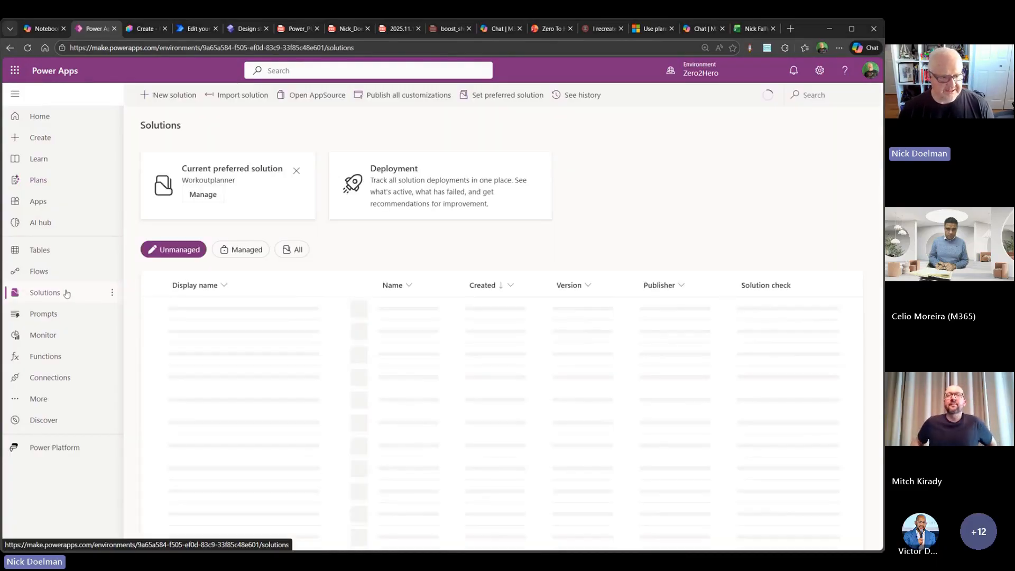
{"action": "left_click", "coordinate": [153, 309]}
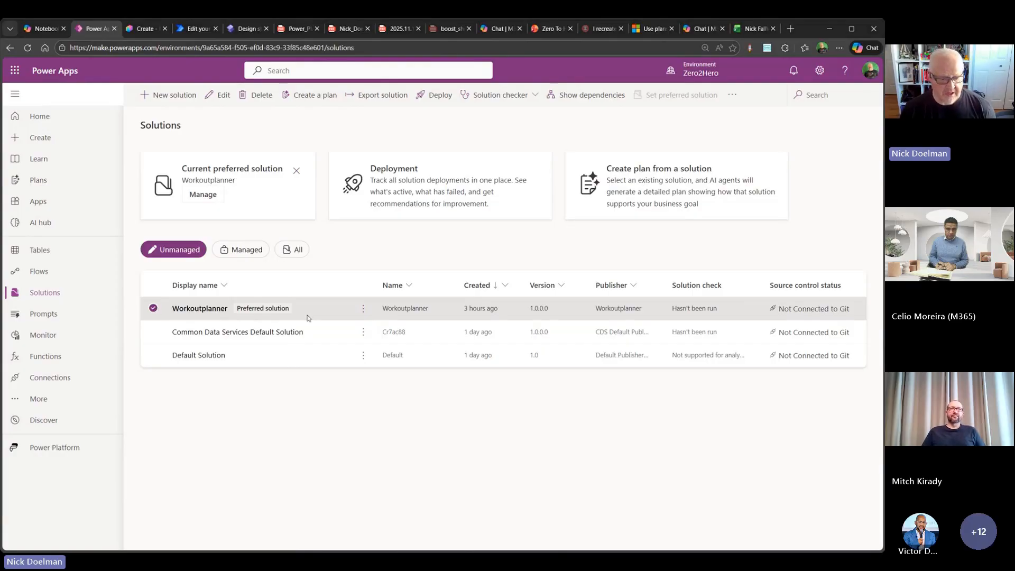
{"action": "left_click", "coordinate": [363, 309]}
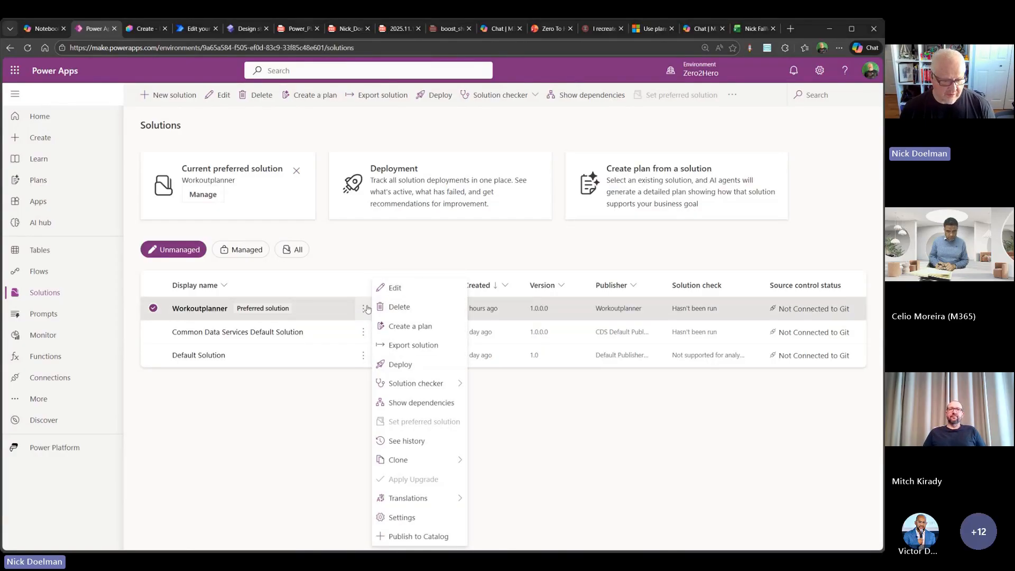
{"action": "left_click", "coordinate": [434, 331]}
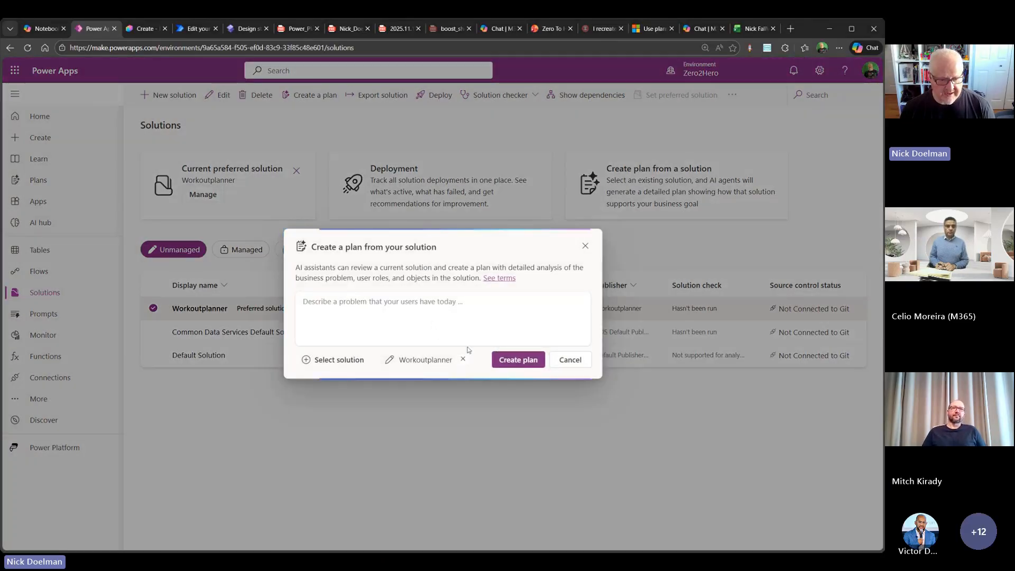
{"action": "left_click", "coordinate": [307, 359]}
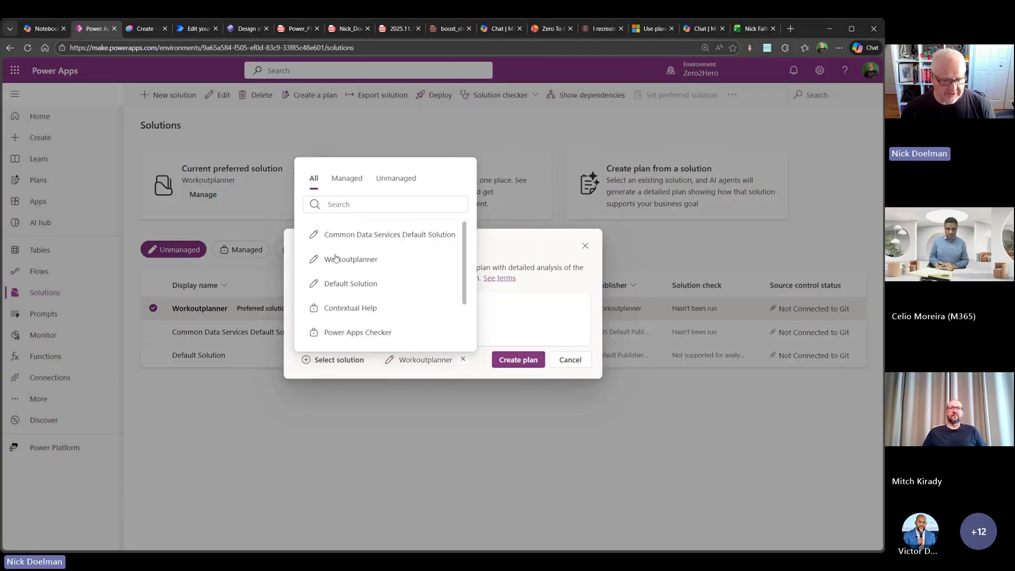
{"action": "left_click", "coordinate": [383, 262]}
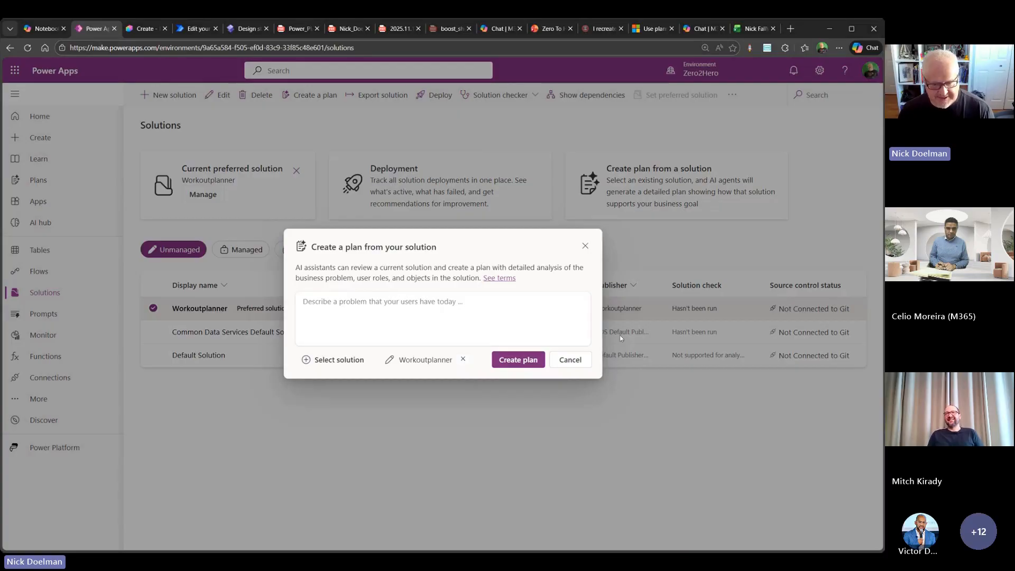
{"action": "left_click", "coordinate": [570, 360]}
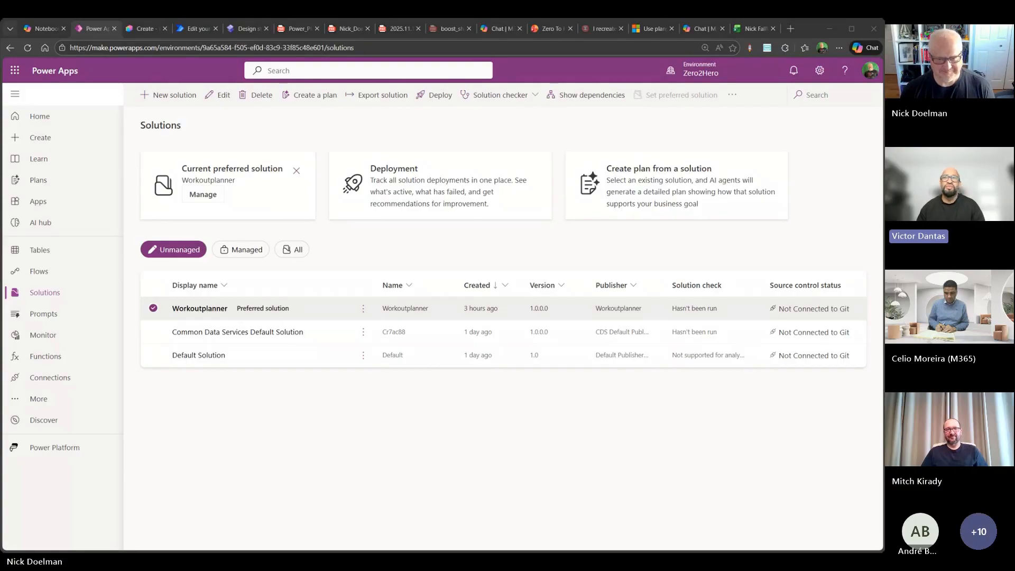
- Switch to the blog post about recreating Dynamics CRM with the Power Platform Plan designer and copy its web address
{"action": "left_click", "coordinate": [598, 30]}
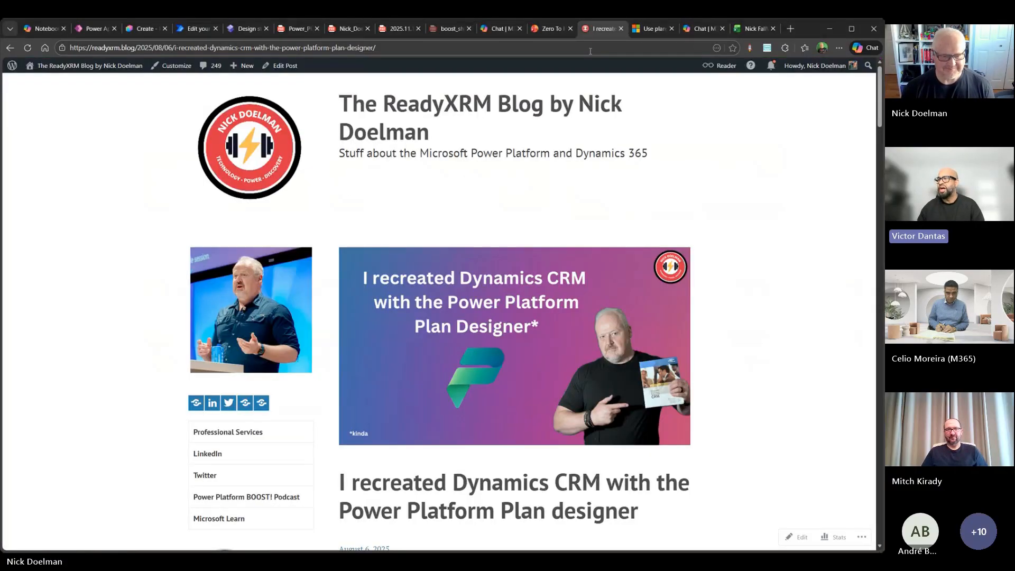
{"action": "scroll", "coordinate": [734, 241], "scroll_direction": "down", "scroll_amount": 2}
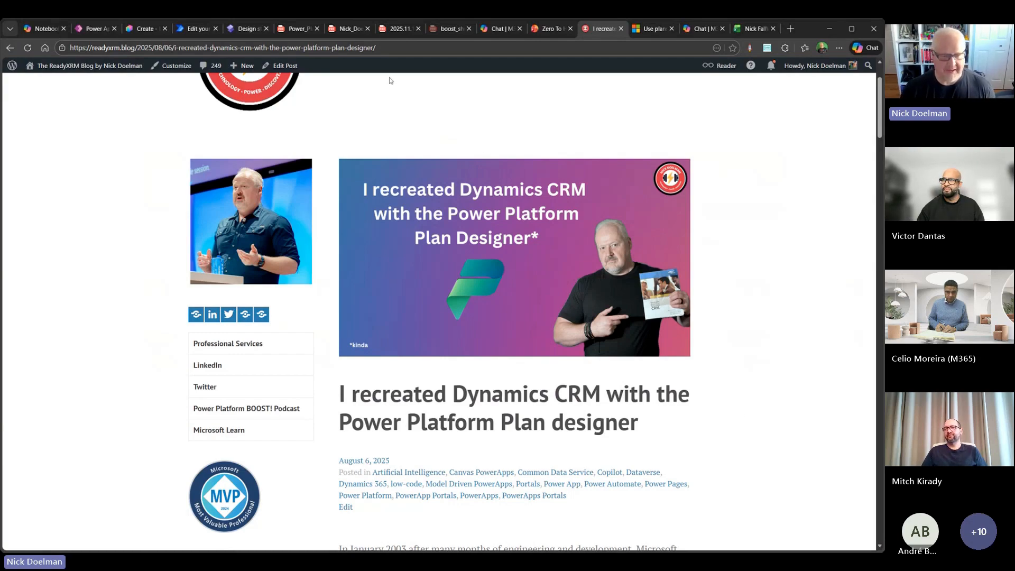
{"action": "left_click", "coordinate": [211, 47]}
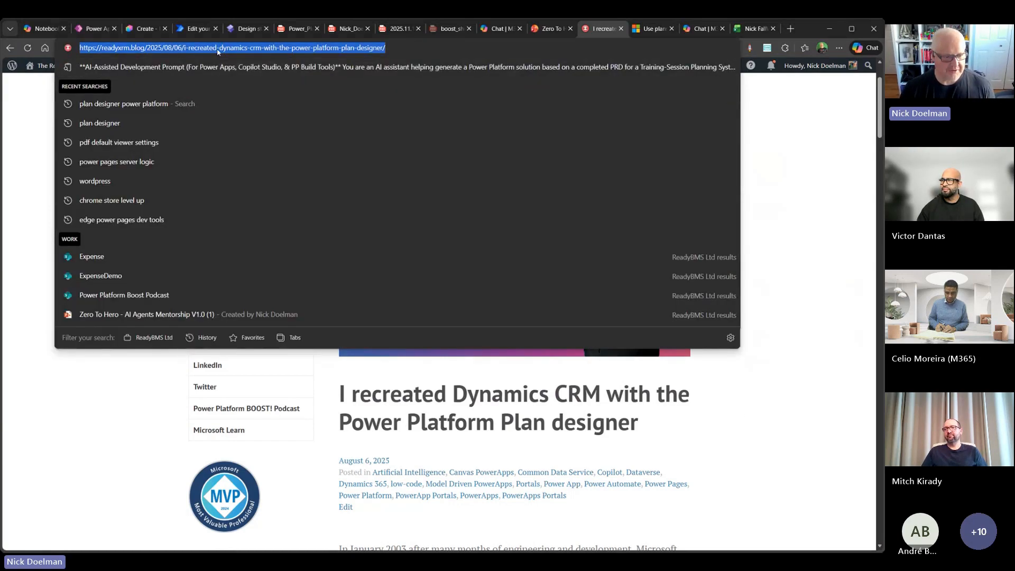
{"action": "right_click", "coordinate": [216, 50]}
{"action": "left_click", "coordinate": [262, 146]}
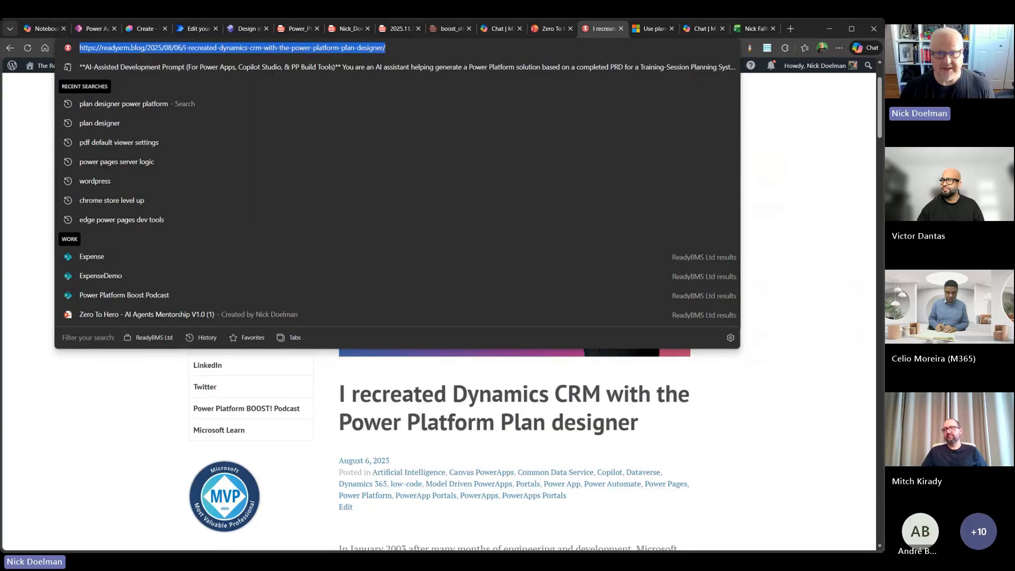
{"action": "key", "text": "alt+Tab"}
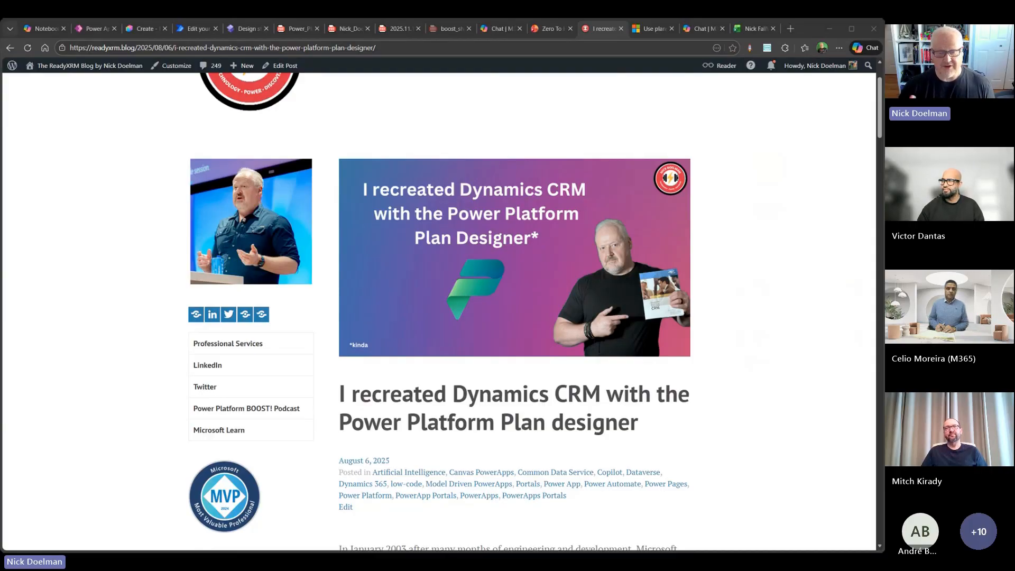
{"action": "scroll", "coordinate": [593, 200], "scroll_direction": "down", "scroll_amount": 5}
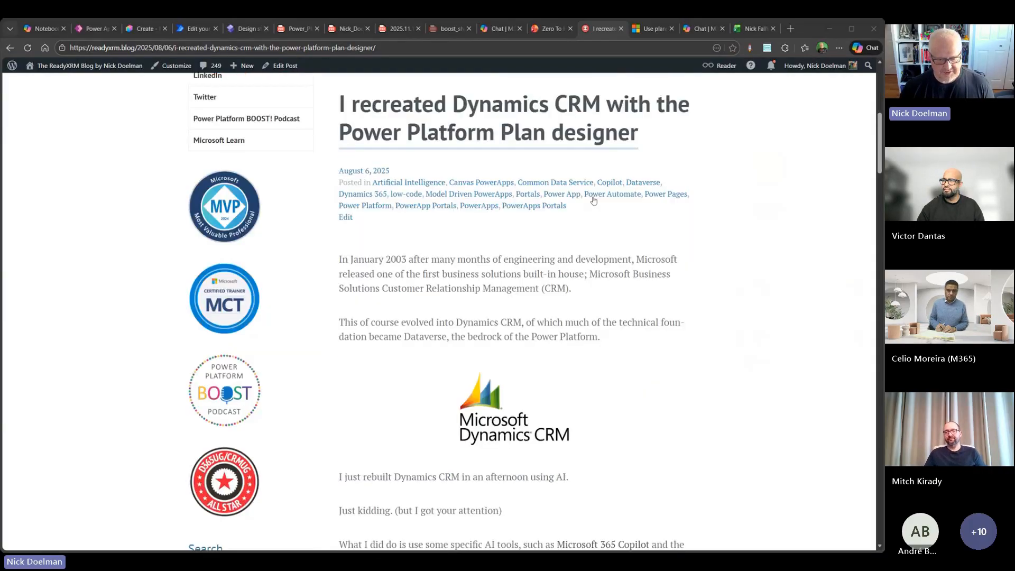
{"action": "scroll", "coordinate": [593, 200], "scroll_direction": "down", "scroll_amount": 10}
{"action": "scroll", "coordinate": [582, 212], "scroll_direction": "up", "scroll_amount": 10}
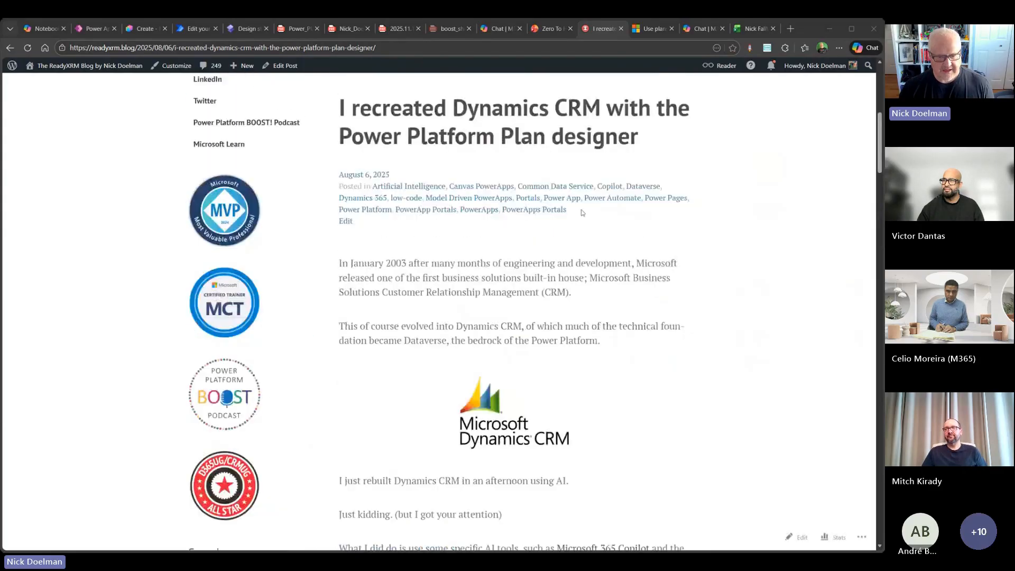
{"action": "scroll", "coordinate": [582, 212], "scroll_direction": "up", "scroll_amount": 7}
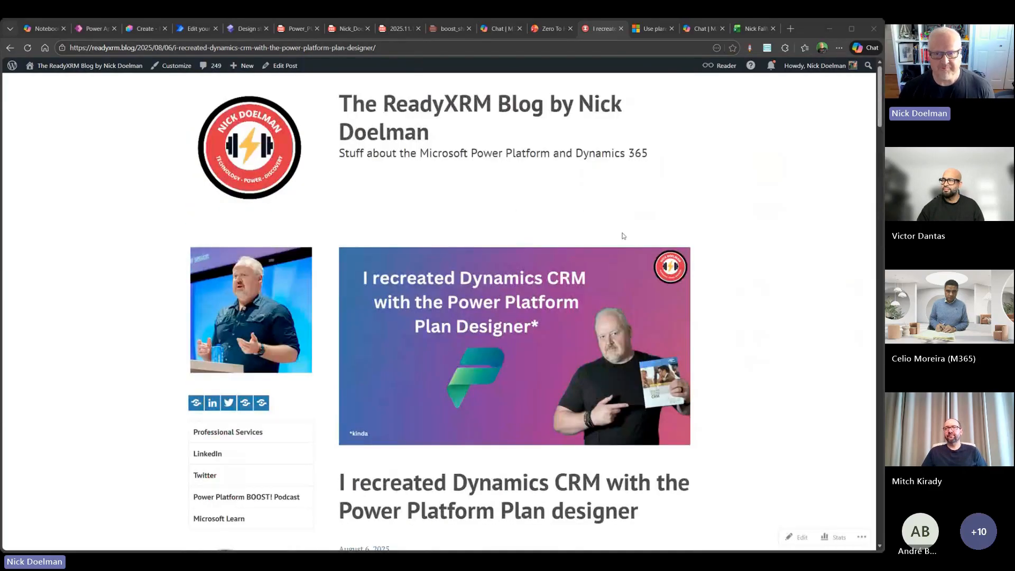